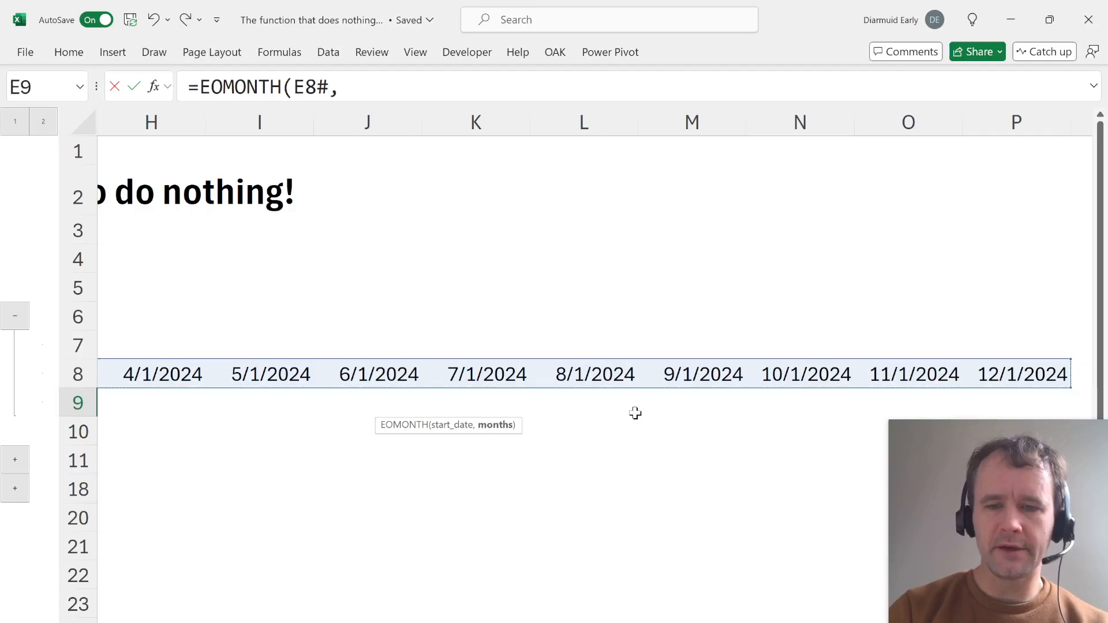
- Complete the month-end formula in E9 as =EOMONTH(E8#,0)
scroll(630, 417, left, 5)
text())
key(ctrl+Return)
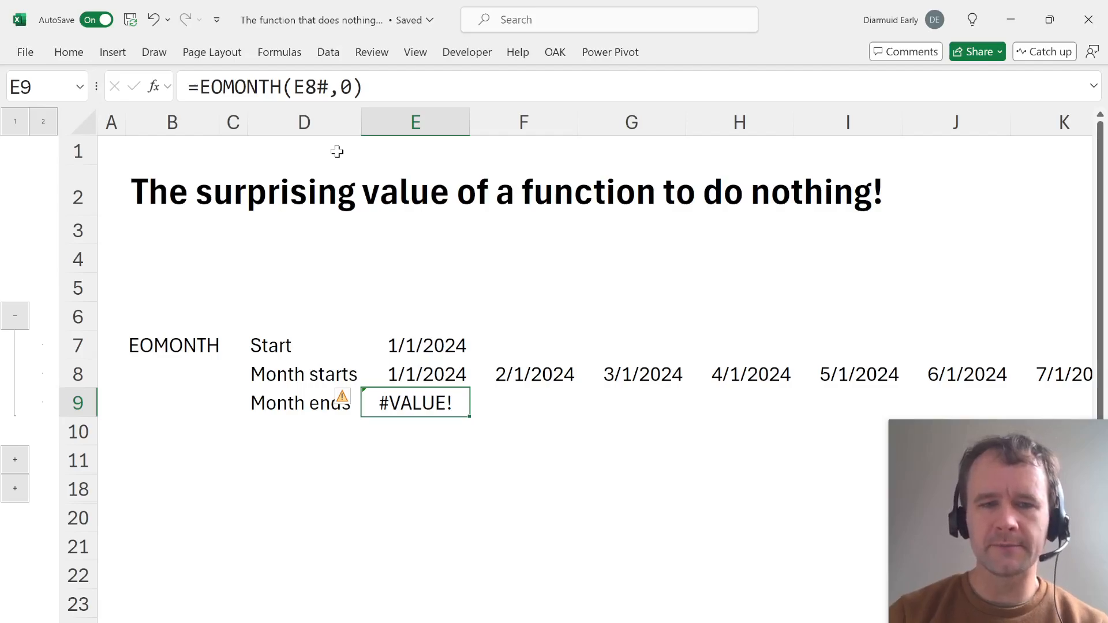
- Inspect the E8# argument of the EOMONTH formula in E9 and the month-start spill range it refers to
drag(293, 87, 334, 92)
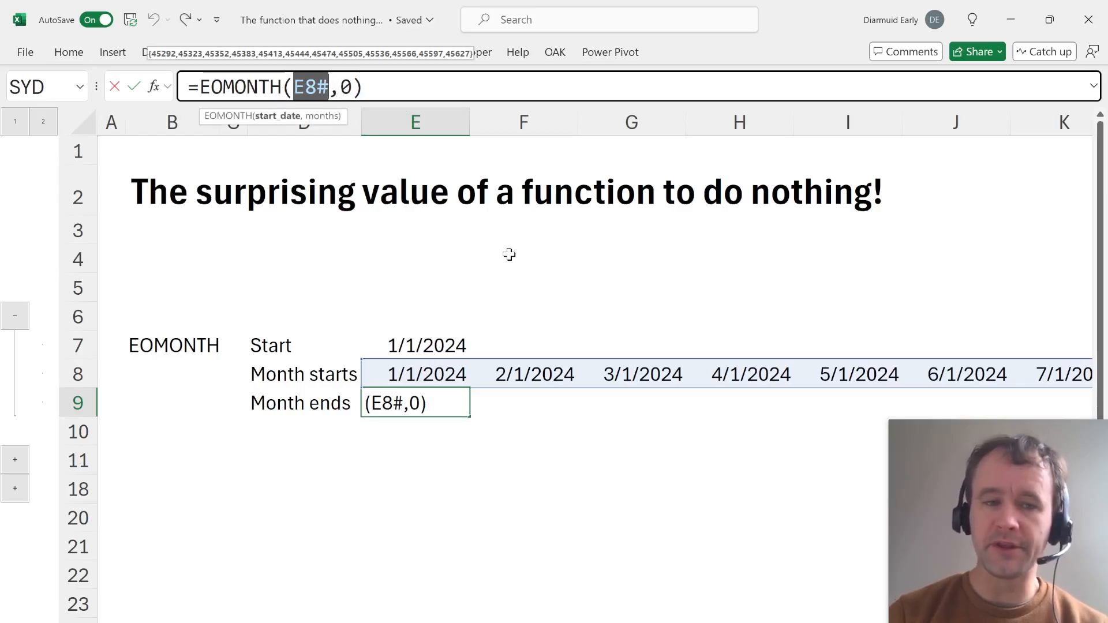
key(Escape)
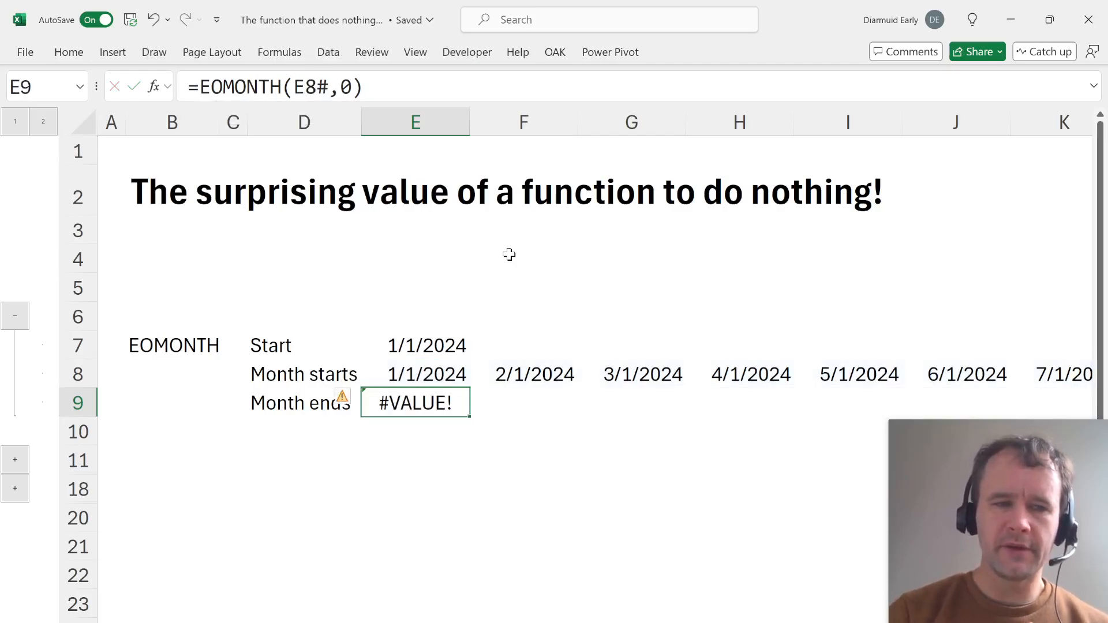
click(295, 90)
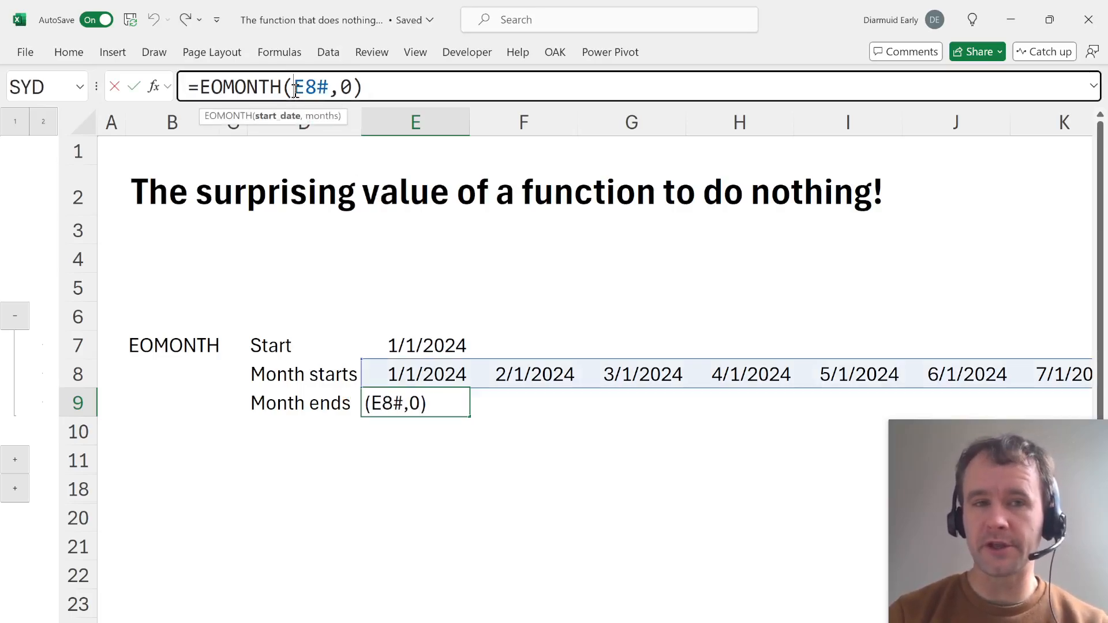
key(Escape)
key(Up)
key(Down)
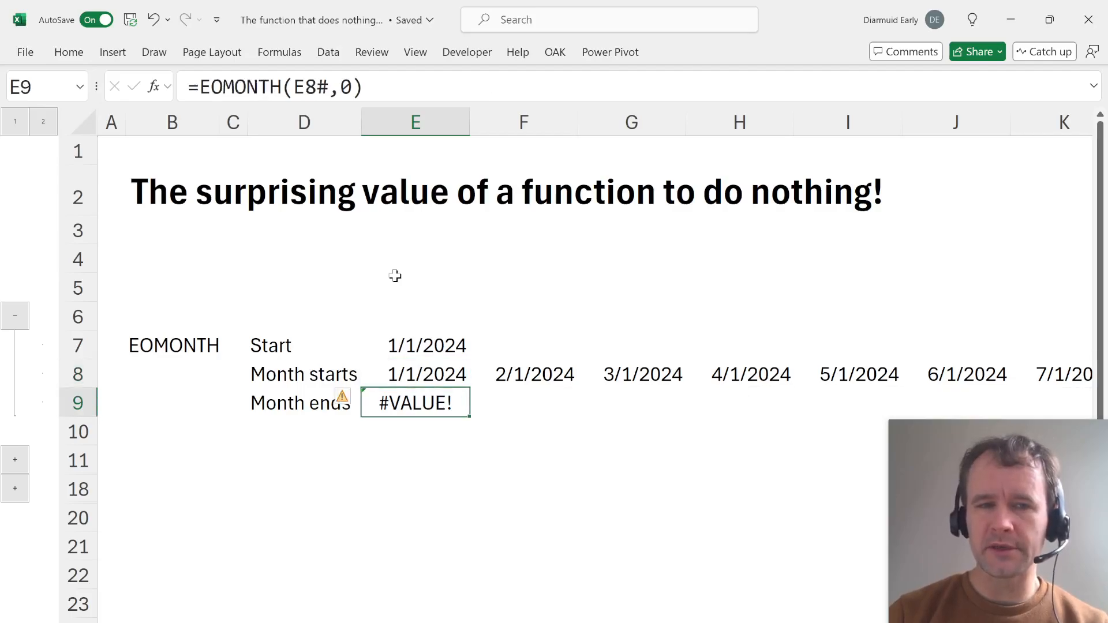
key(Up)
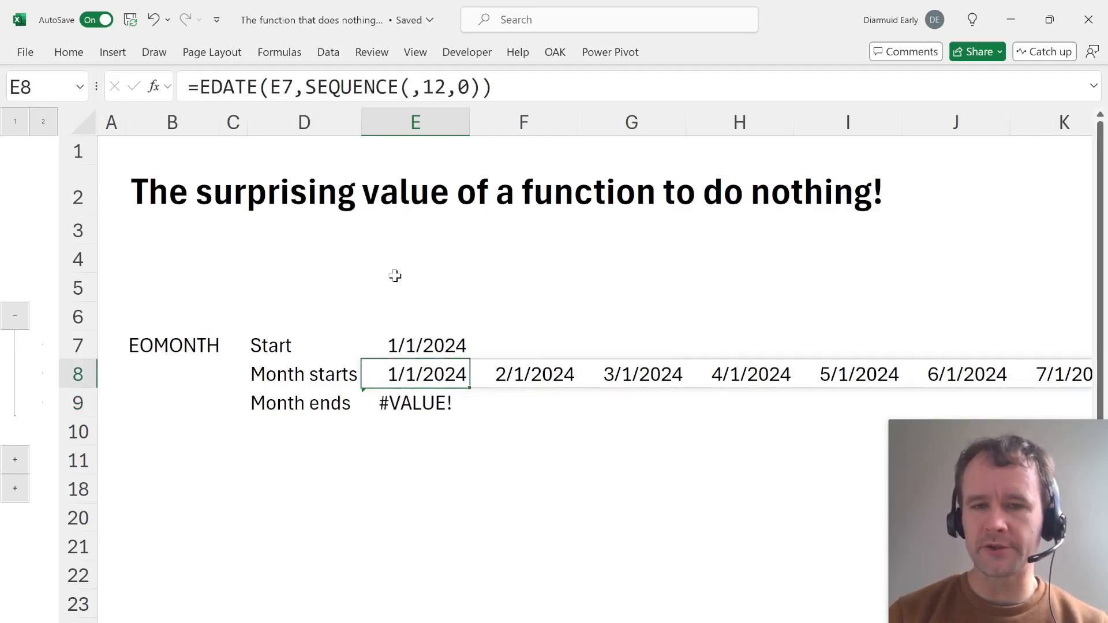
key(ctrl+shift+Right)
key(Left)
key(Right)
key(Down)
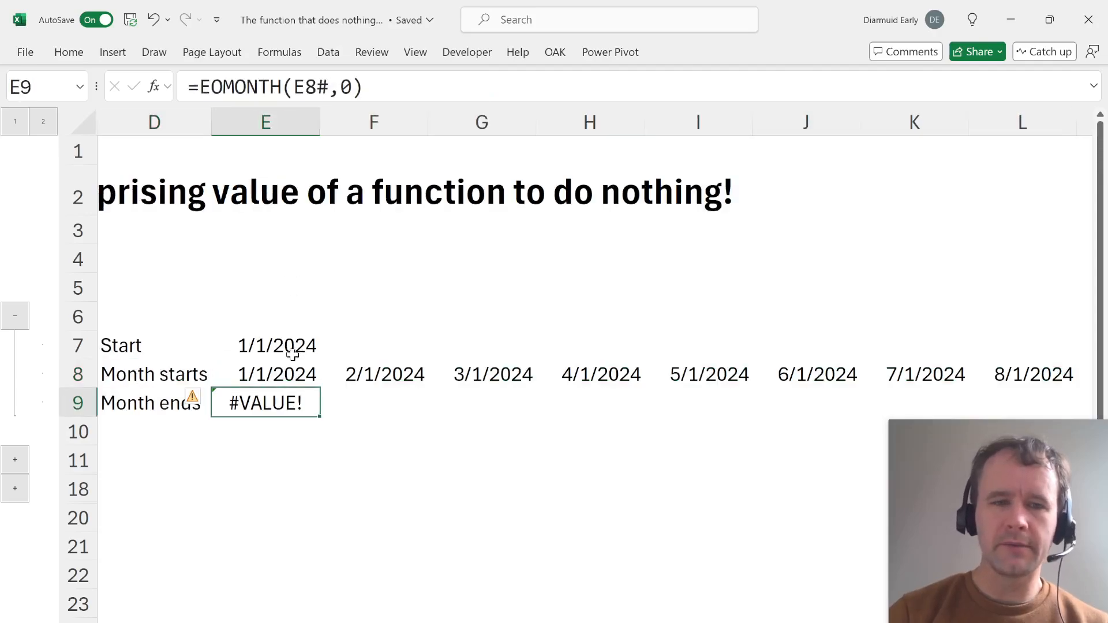
- Compare the E8# reference in E9 with the SEQUENCE argument of the EDATE formula in E8
double_click(314, 88)
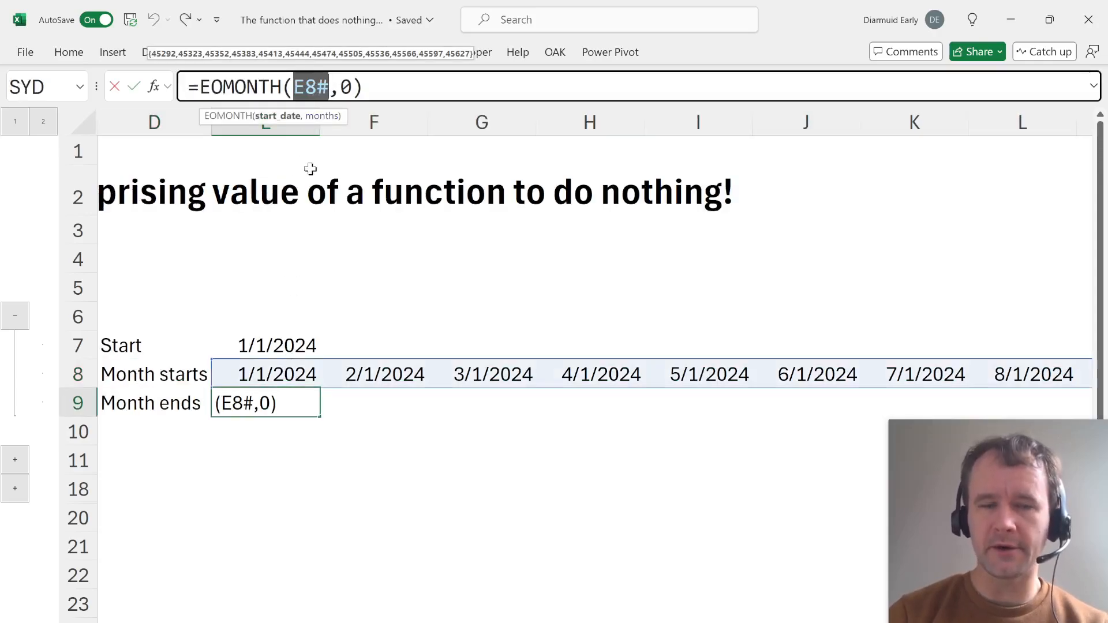
key(Escape)
key(Up)
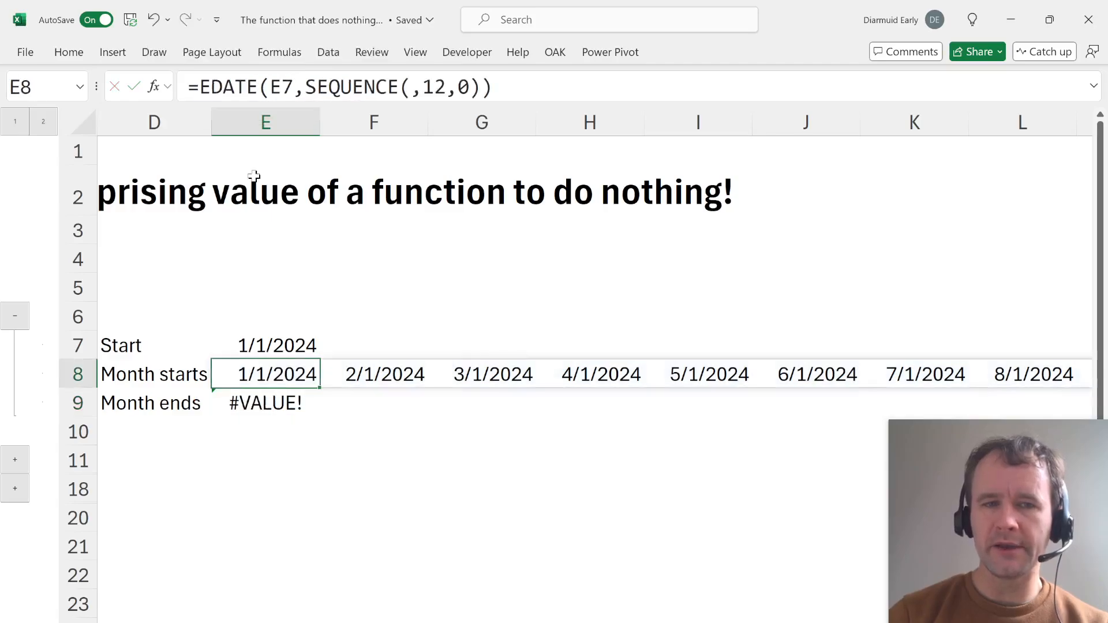
scroll(309, 314, left, 3)
click(364, 86)
drag(309, 86, 480, 87)
key(Return)
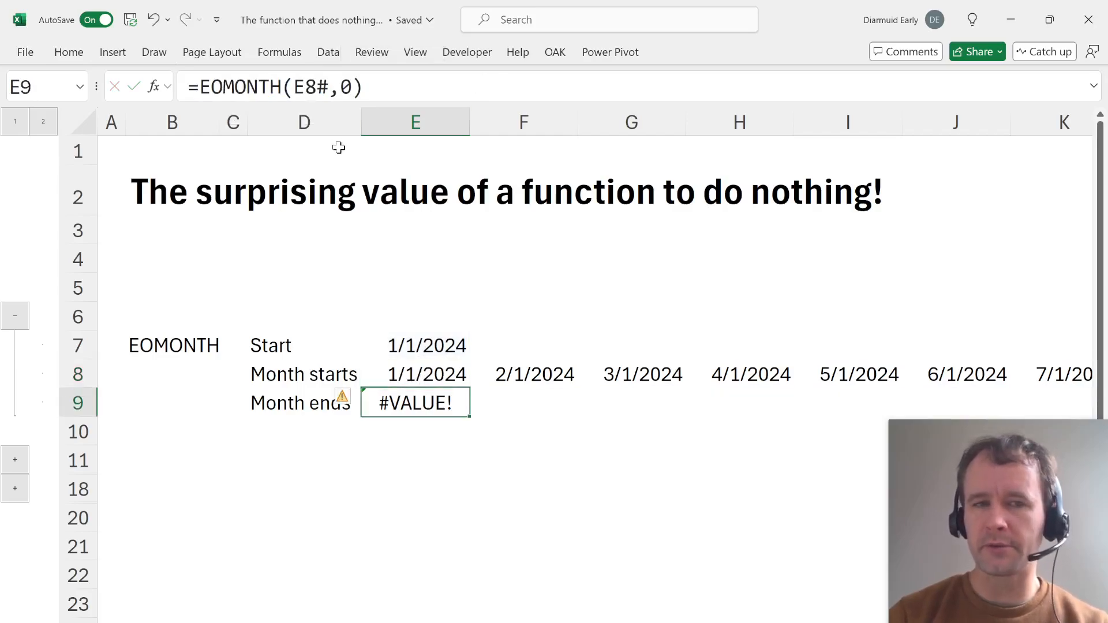
- Multiply the spill reference by 1 in E9, making the formula =EOMONTH(1*E8#,0)
click(302, 86)
double_click(302, 87)
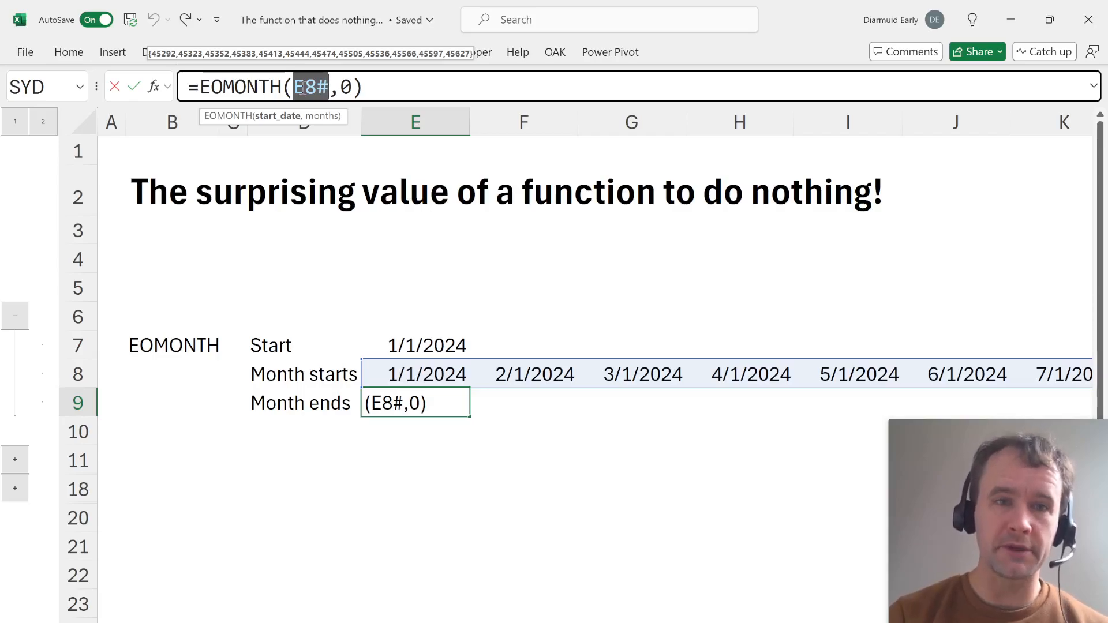
click(294, 87)
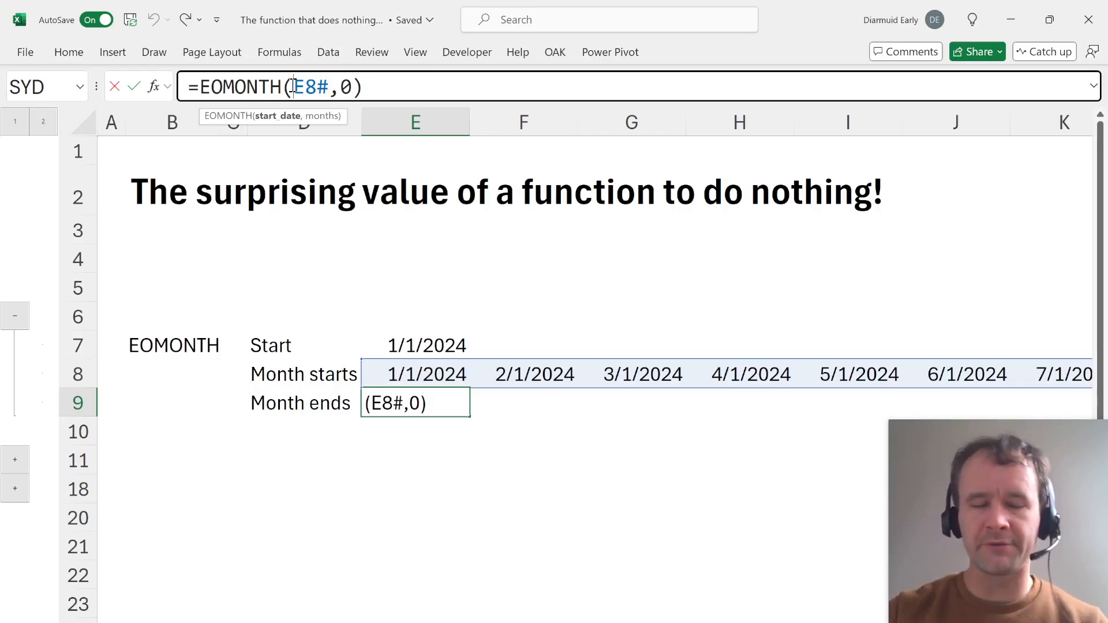
text(1*)
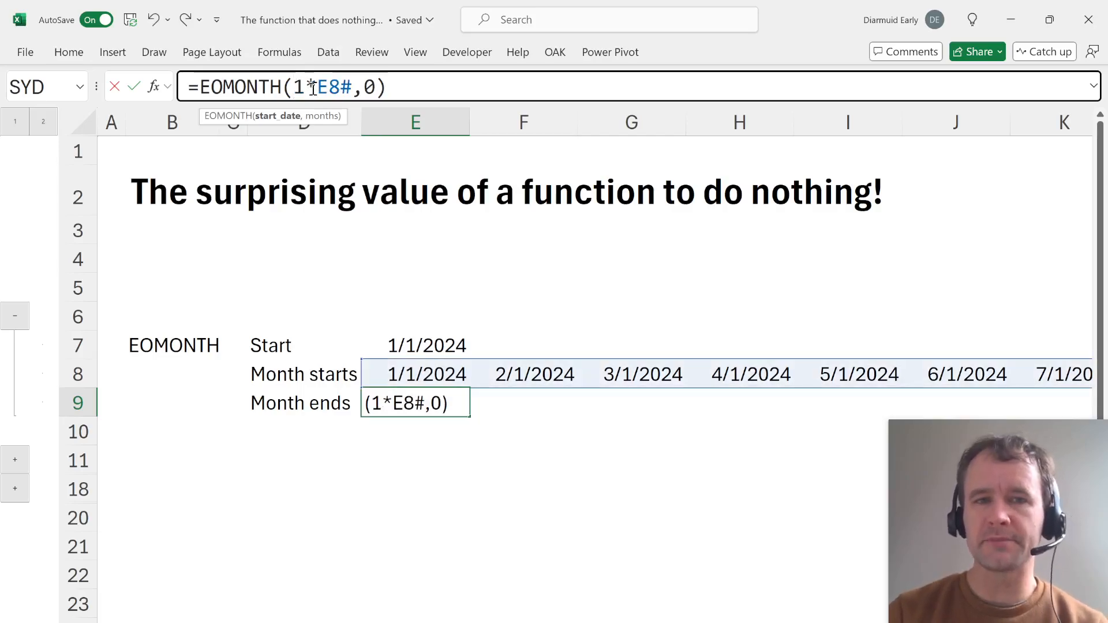
drag(294, 86, 355, 87)
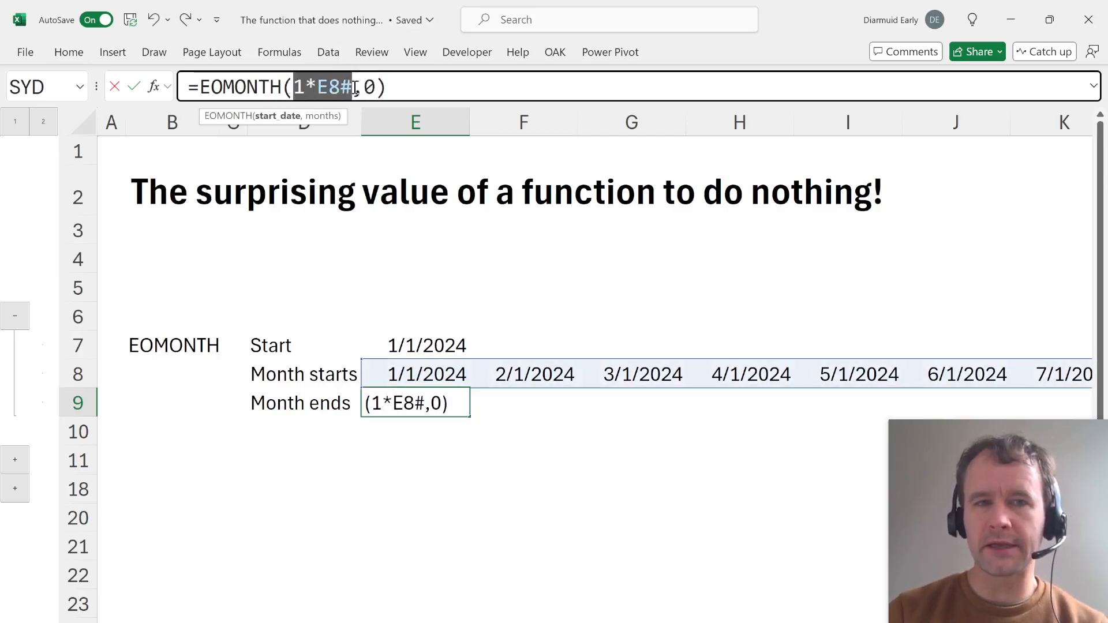
click(401, 91)
key(Return)
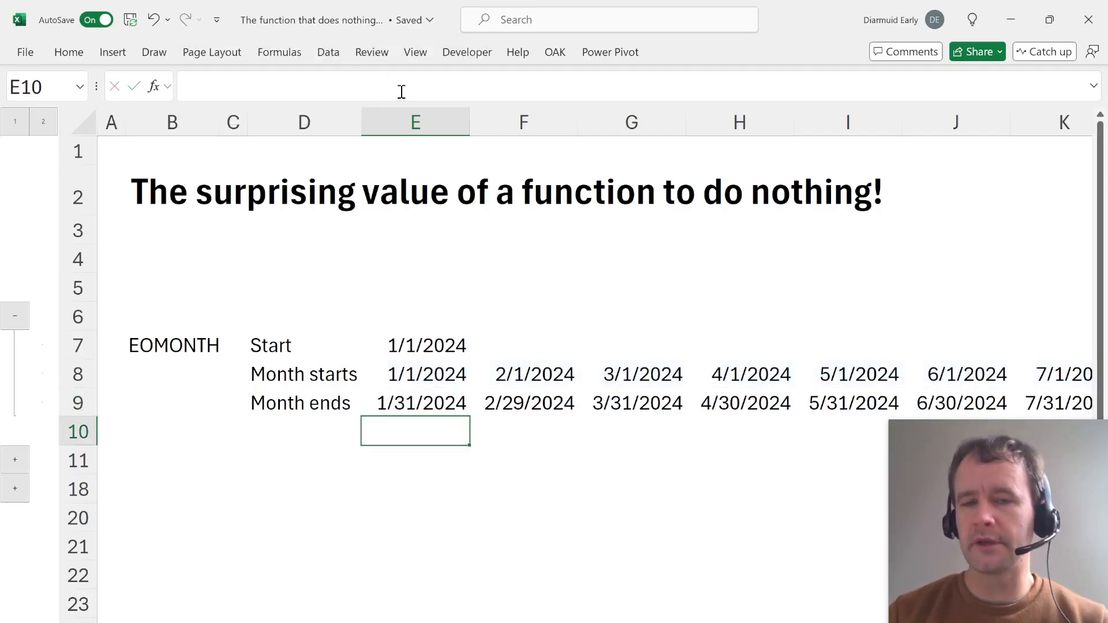
key(Up)
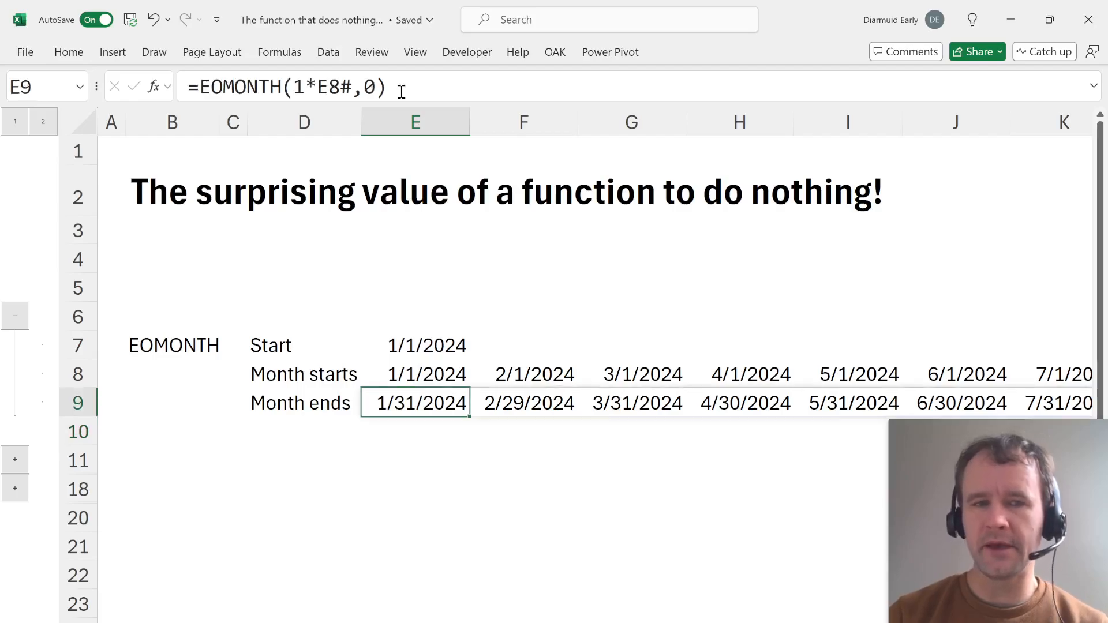
- Replace the multiplication in E9 with an addition of zero, making the formula =EOMONTH(0+E8#,0)
click(326, 86)
key(BackSpace)
key(BackSpace)
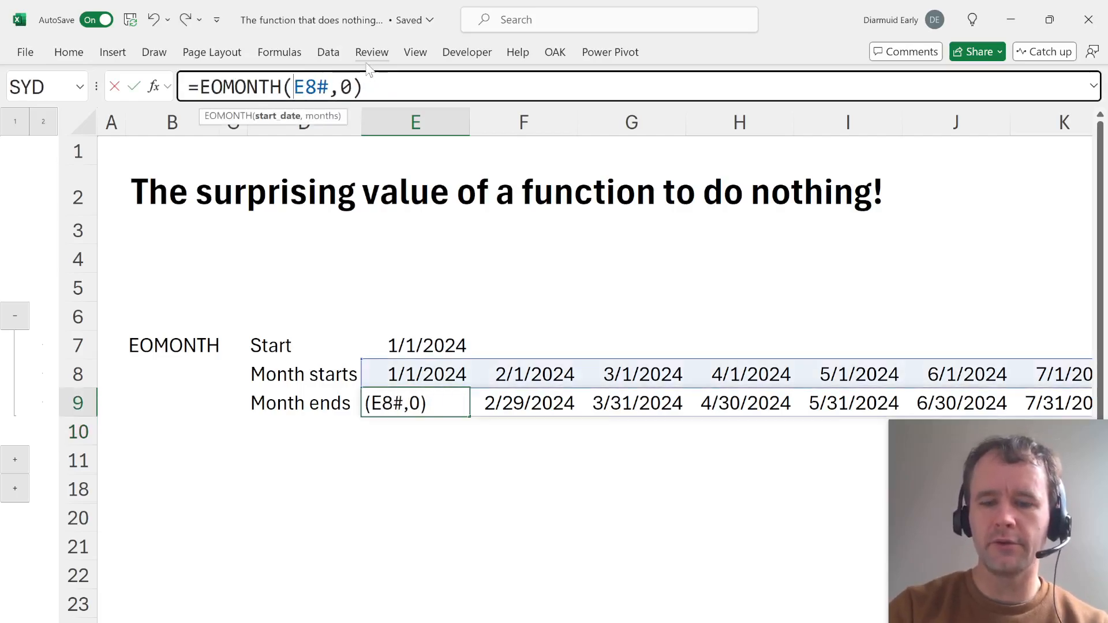
text(0+)
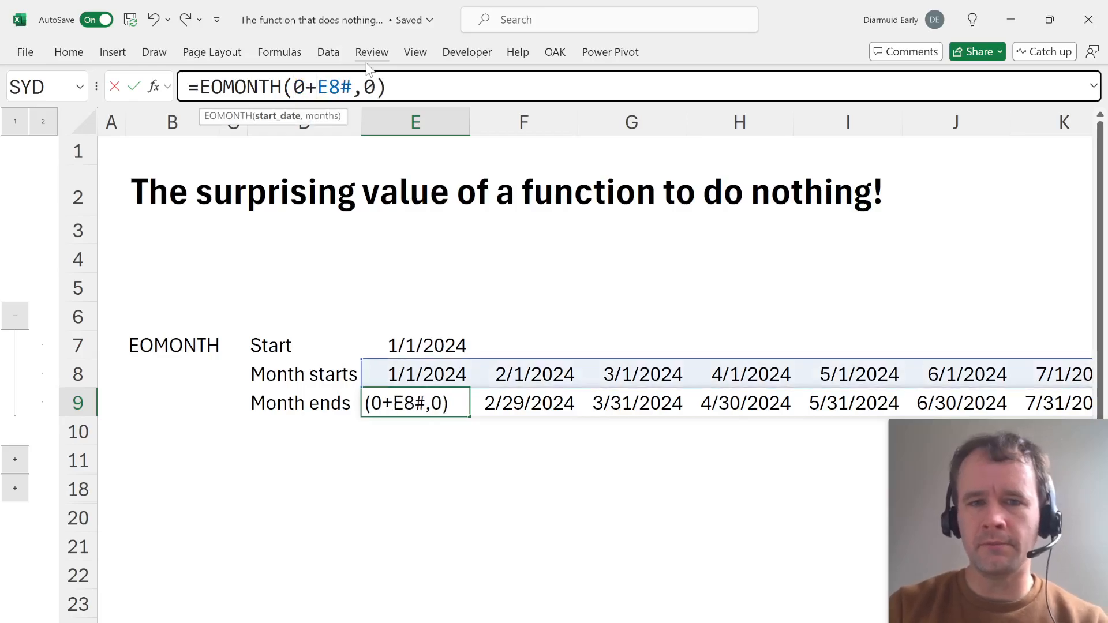
key(Return)
key(Up)
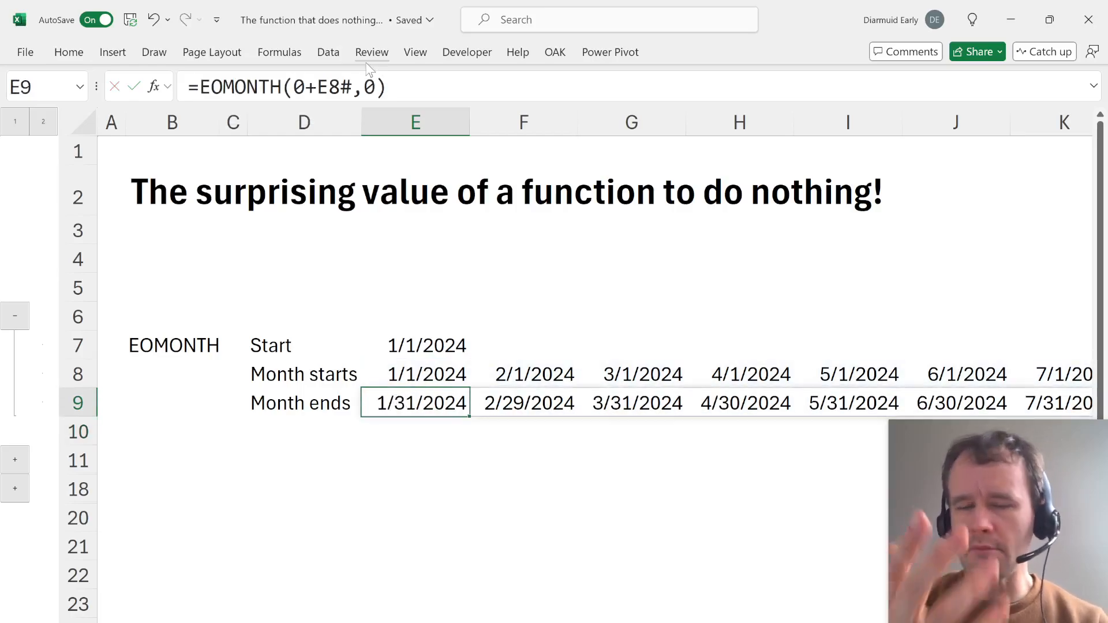
- Replace the 0+ prefix in E9 with a double negative, making the formula =EOMONTH(--E8#,0)
click(298, 88)
drag(298, 88, 312, 87)
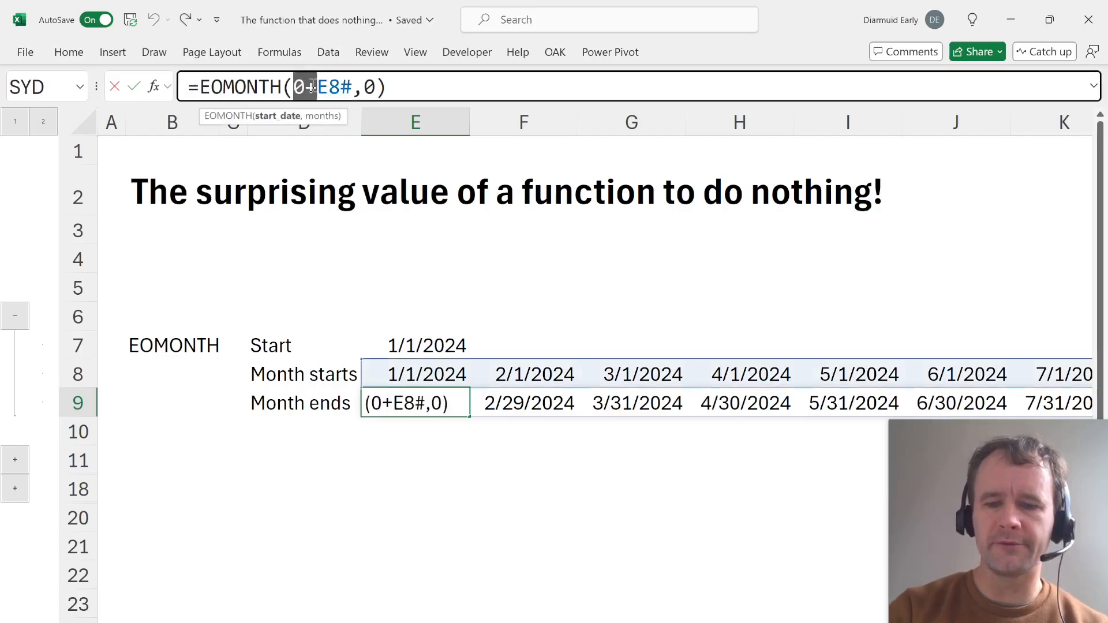
text(--)
key(Return)
key(Up)
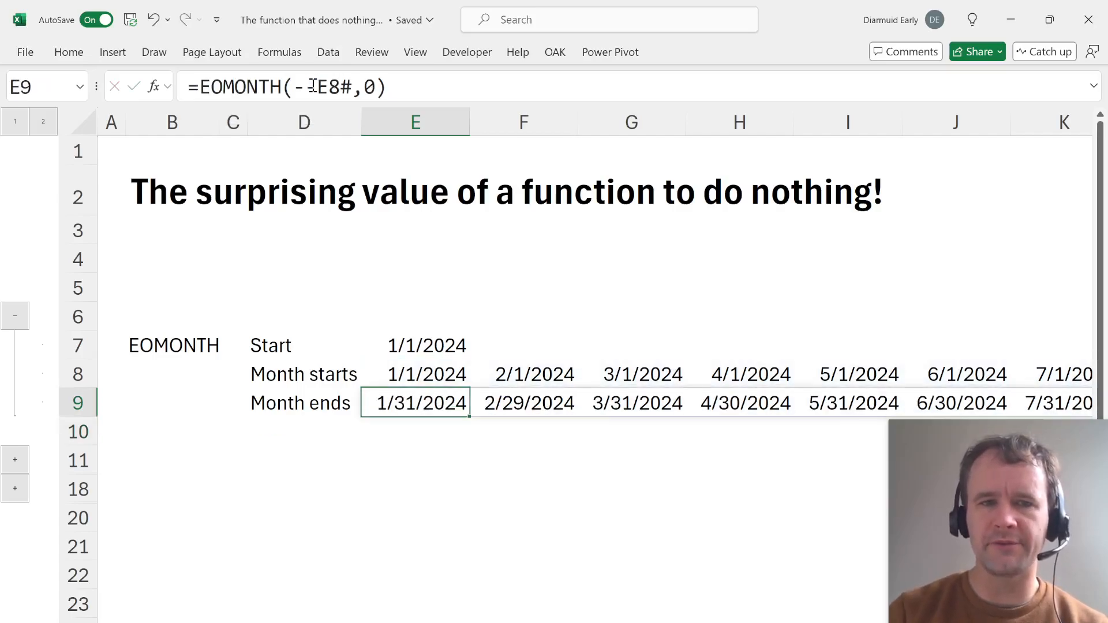
drag(296, 86, 316, 87)
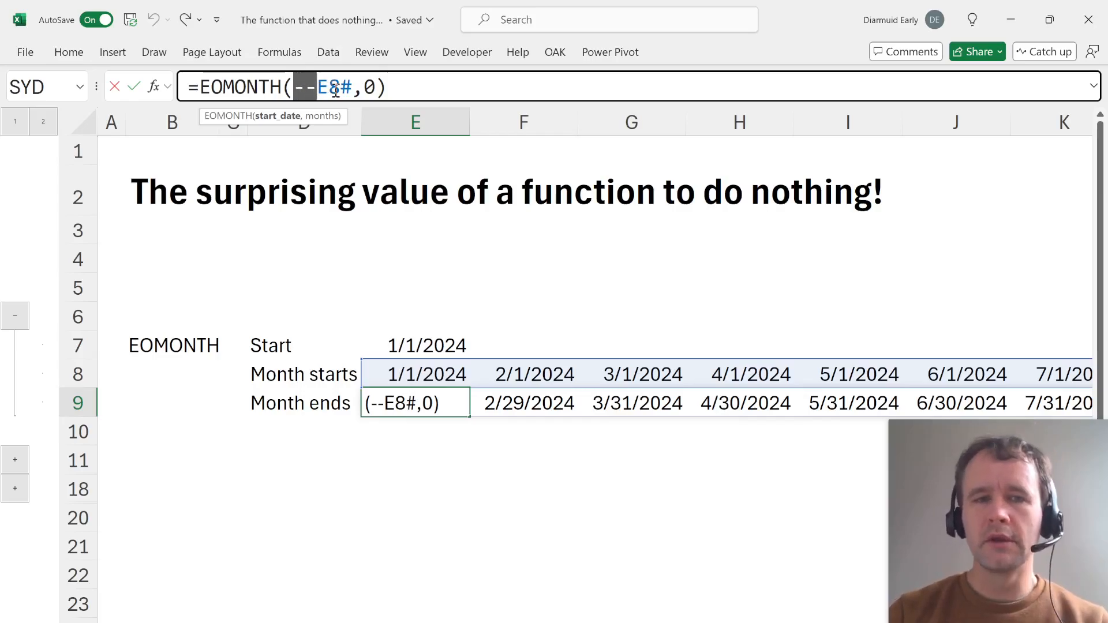
key(Escape)
key(Left)
key(Right)
- Try the prefixes --, 0+ and 1* in turn before E8# in the formula in E9
click(344, 92)
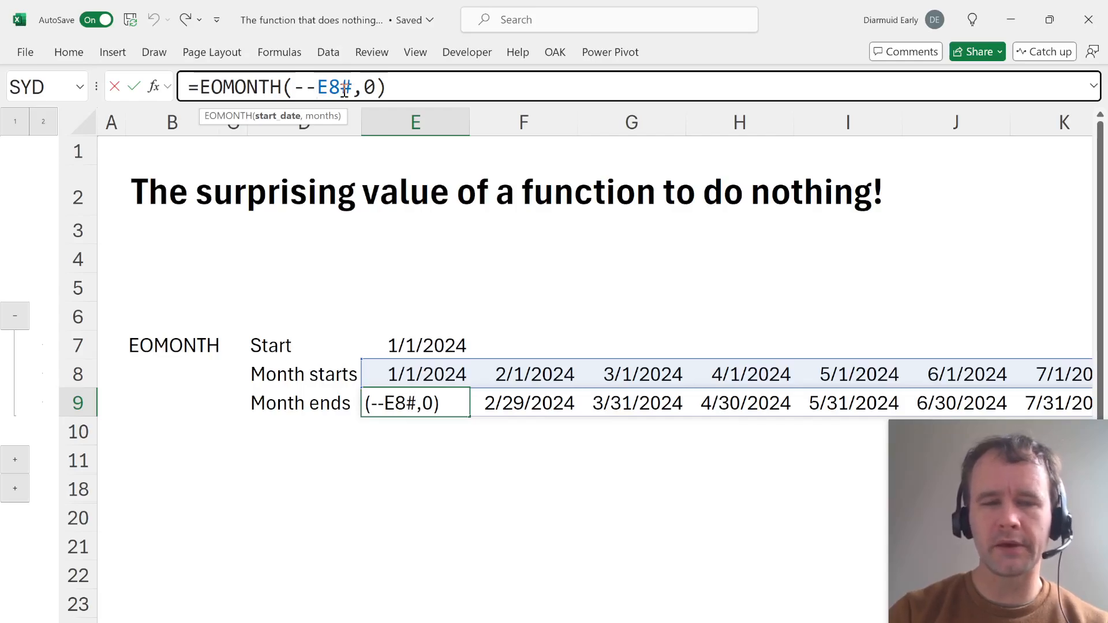
key(BackSpace)
key(BackSpace)
text(--)
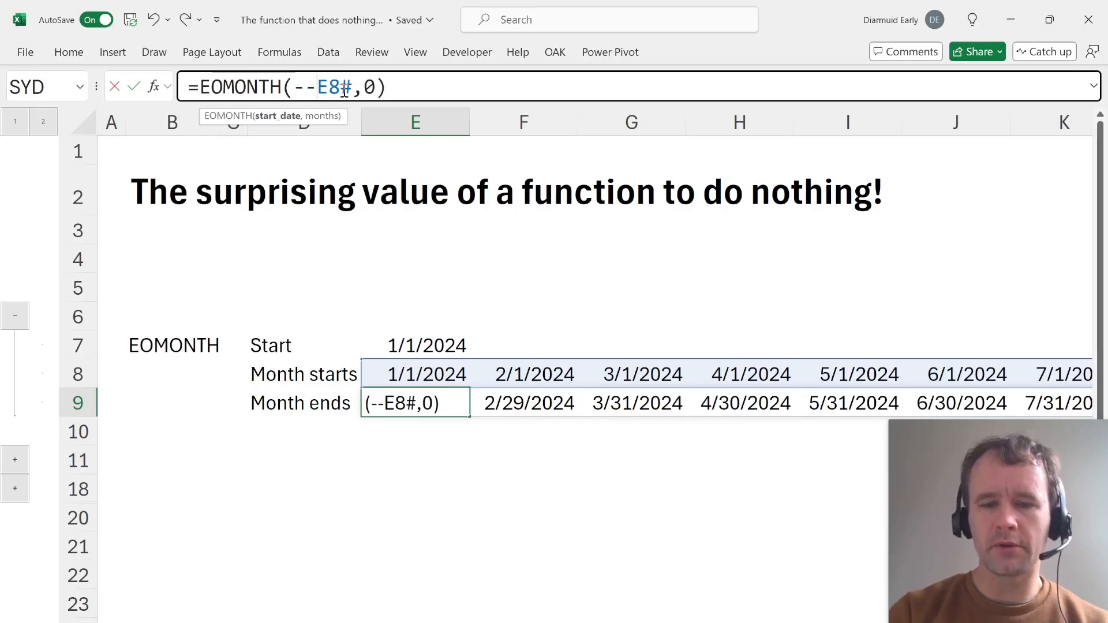
key(BackSpace)
key(BackSpace)
text(0+)
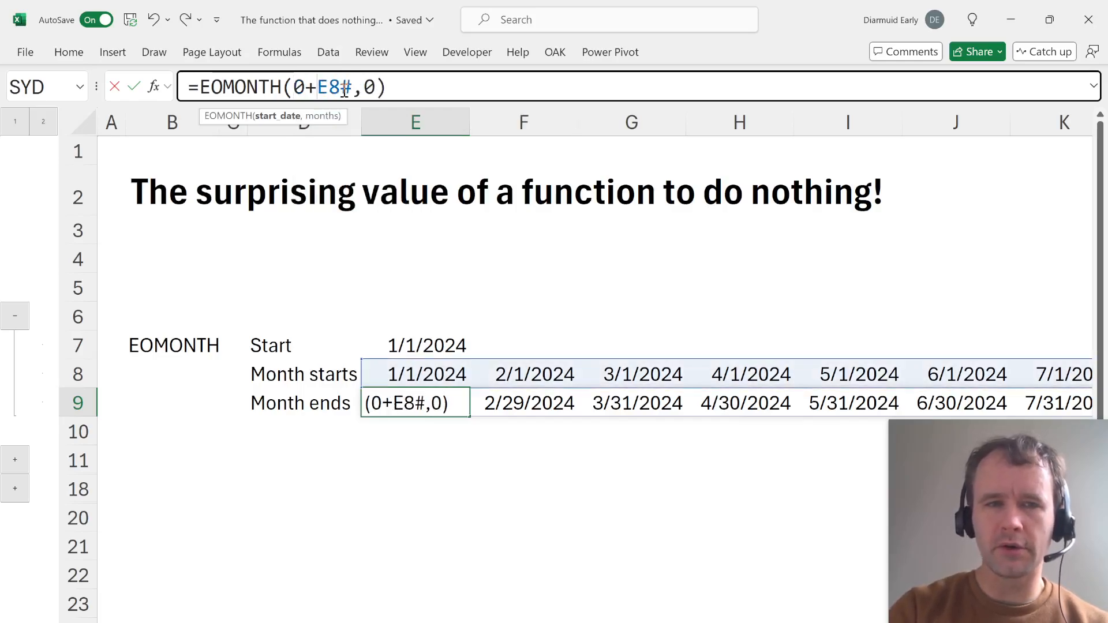
key(BackSpace)
key(BackSpace)
text(1*)
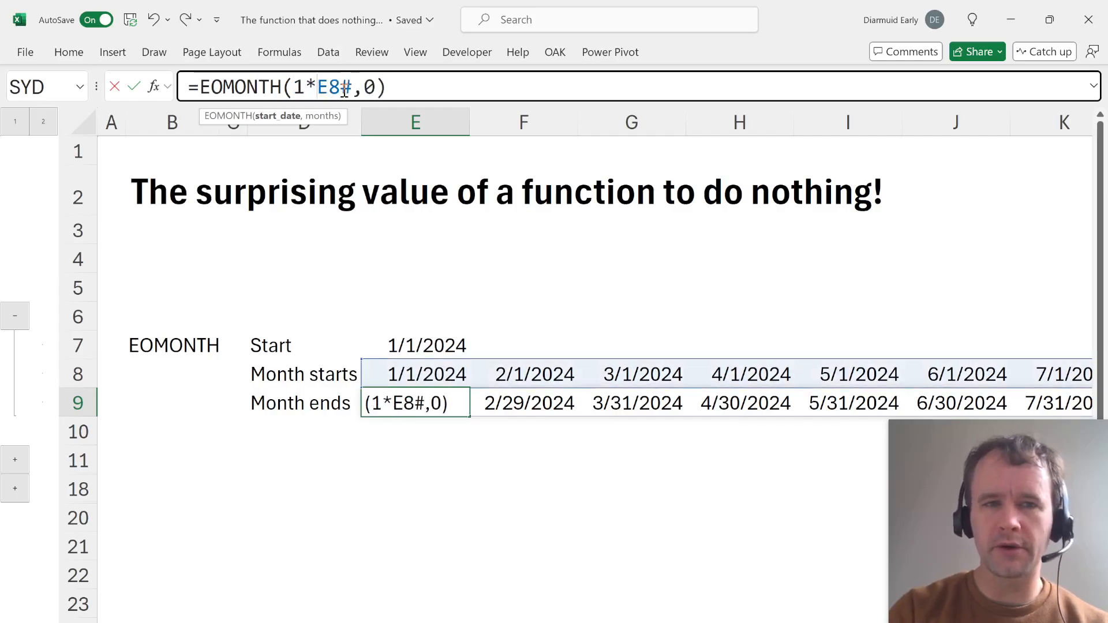
- Put a single plus sign before the spill reference in E9, making the formula =EOMONTH(+E8#,0)
key(BackSpace)
key(BackSpace)
text(+)
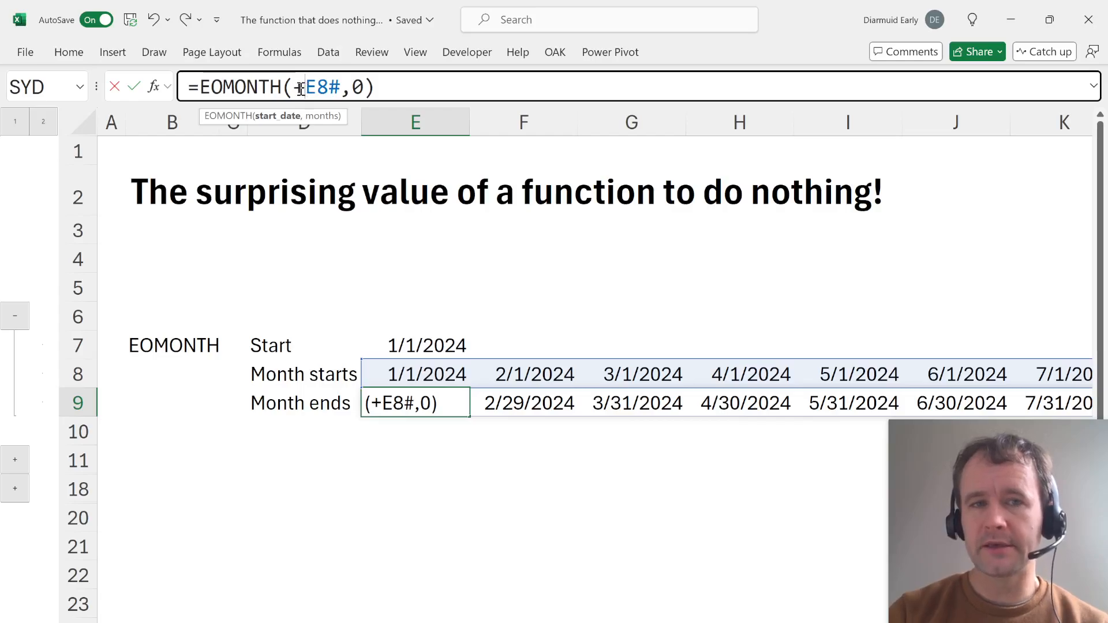
drag(304, 87, 340, 82)
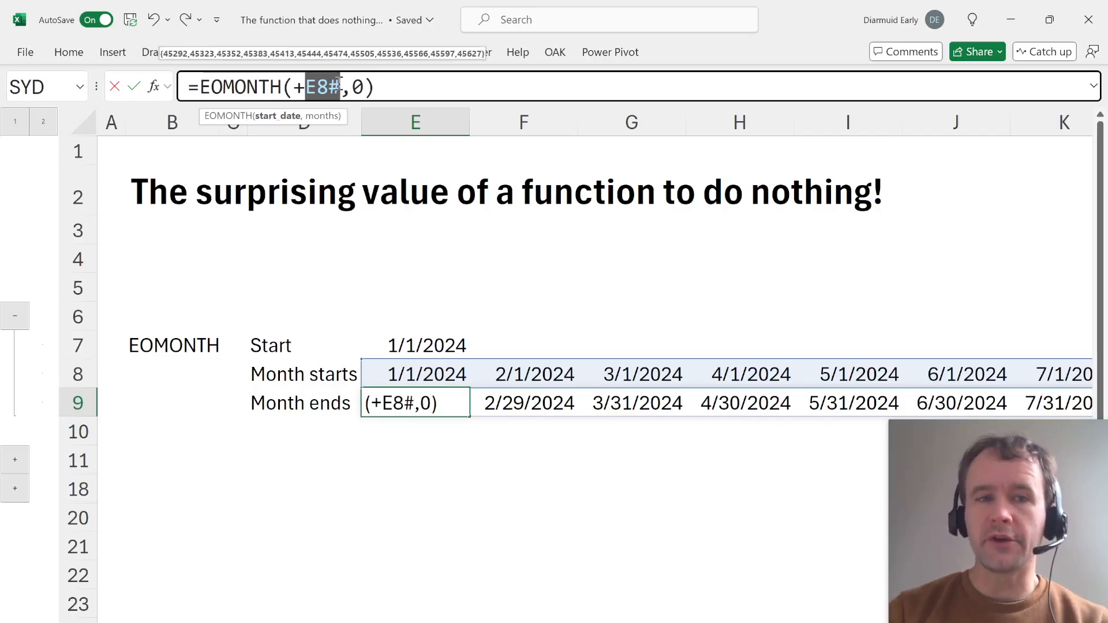
double_click(297, 87)
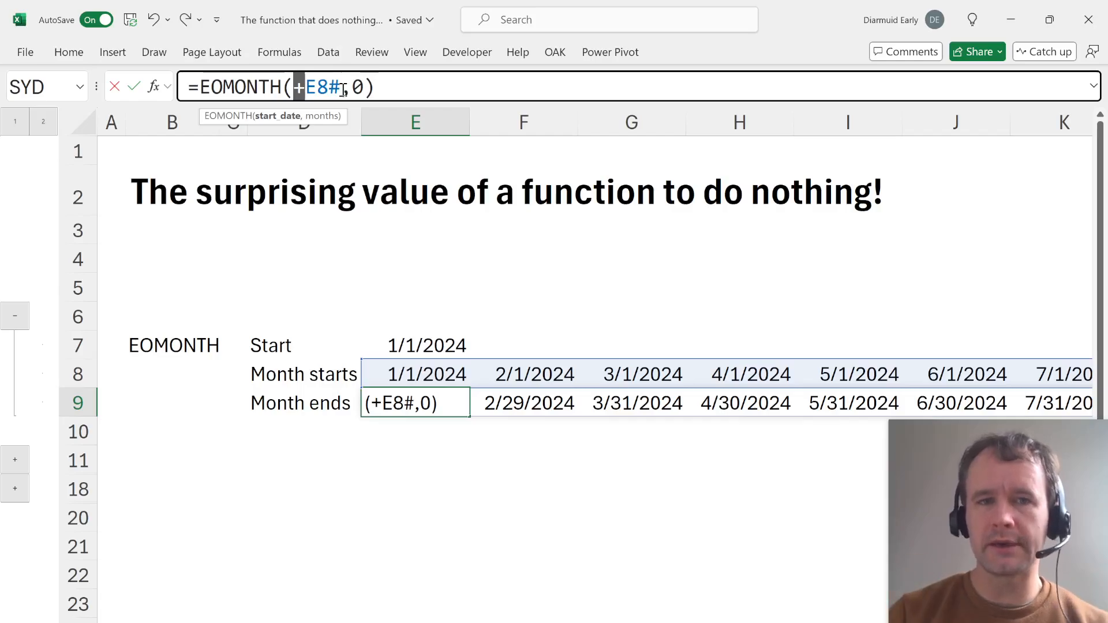
key(Return)
key(Up)
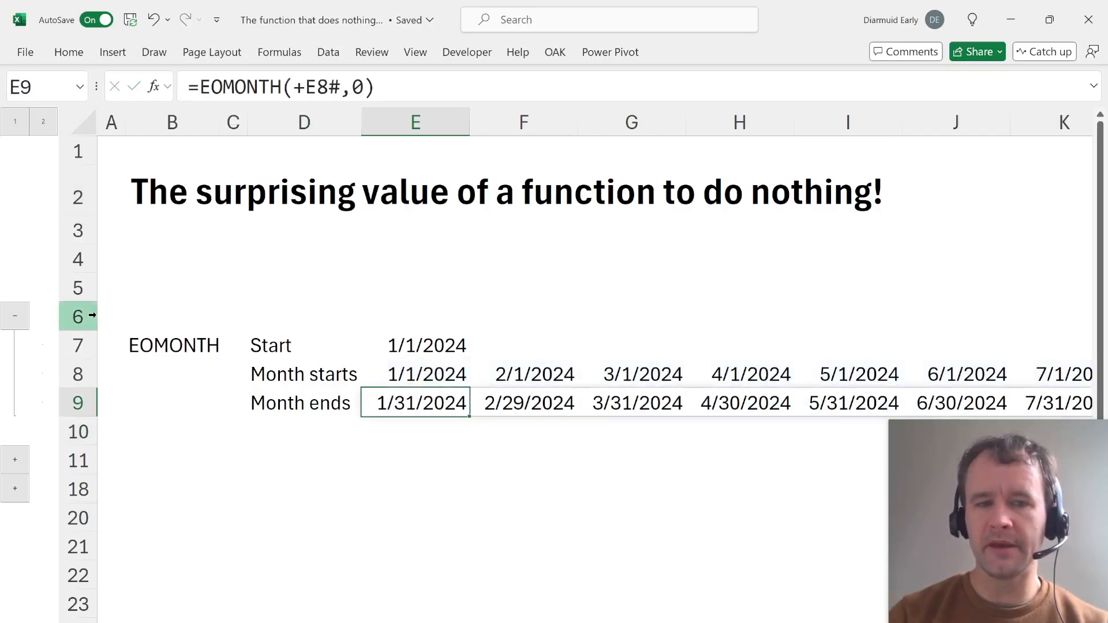
- Expand the collapsed row group containing rows 12 to 17 and select the EDATE entry in B12
key(Down)
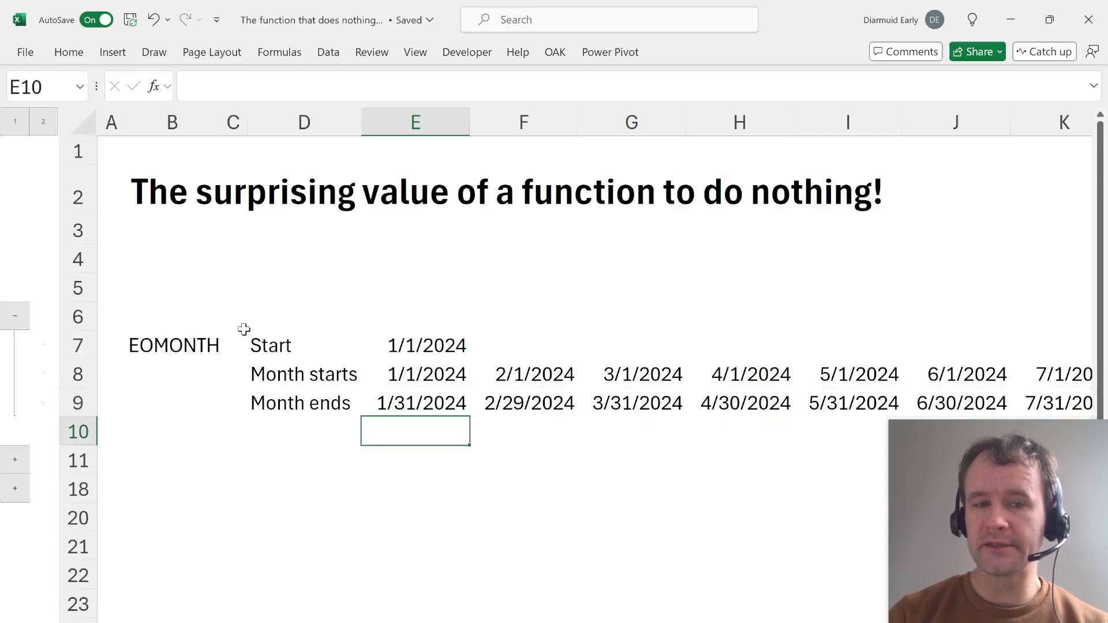
key(Left)
key(Left)
key(Left)
key(Left)
key(Down)
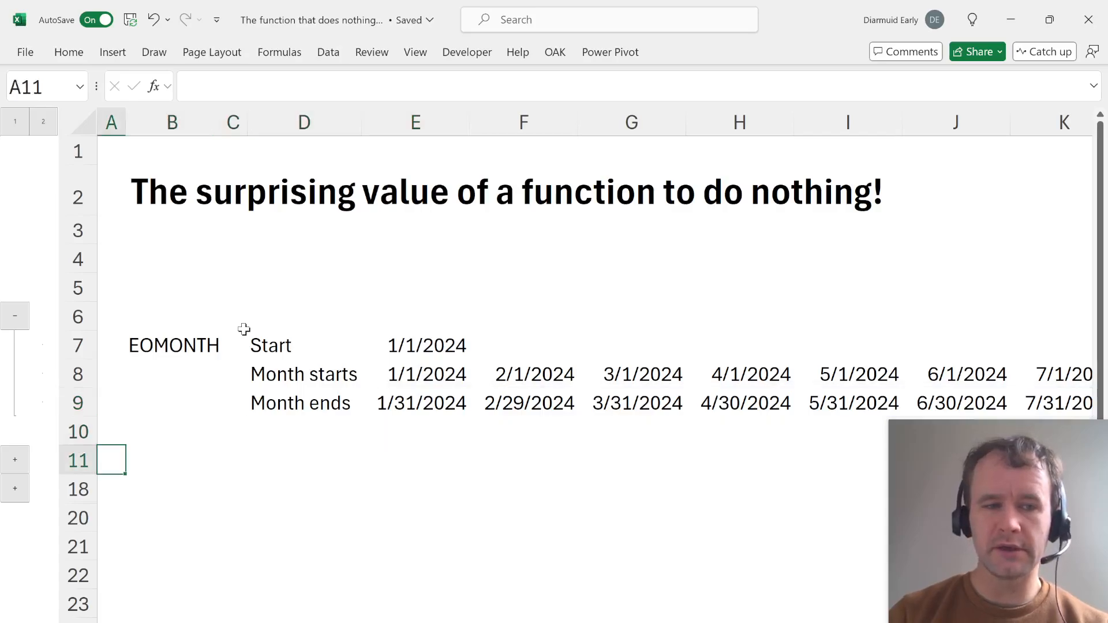
click(26, 460)
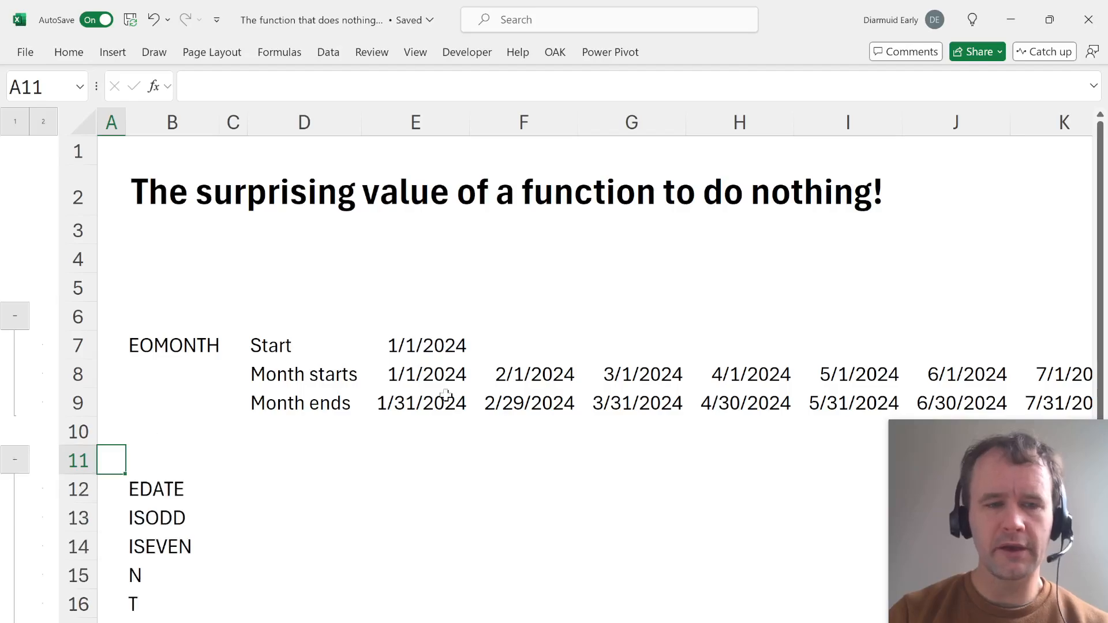
scroll(446, 395, down, 1)
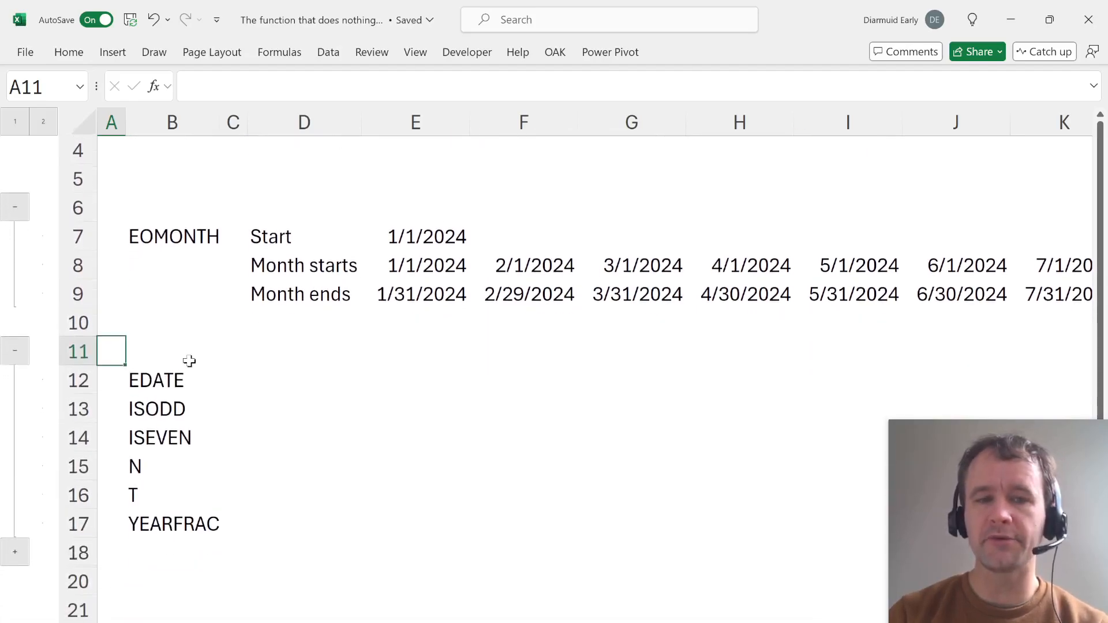
click(169, 381)
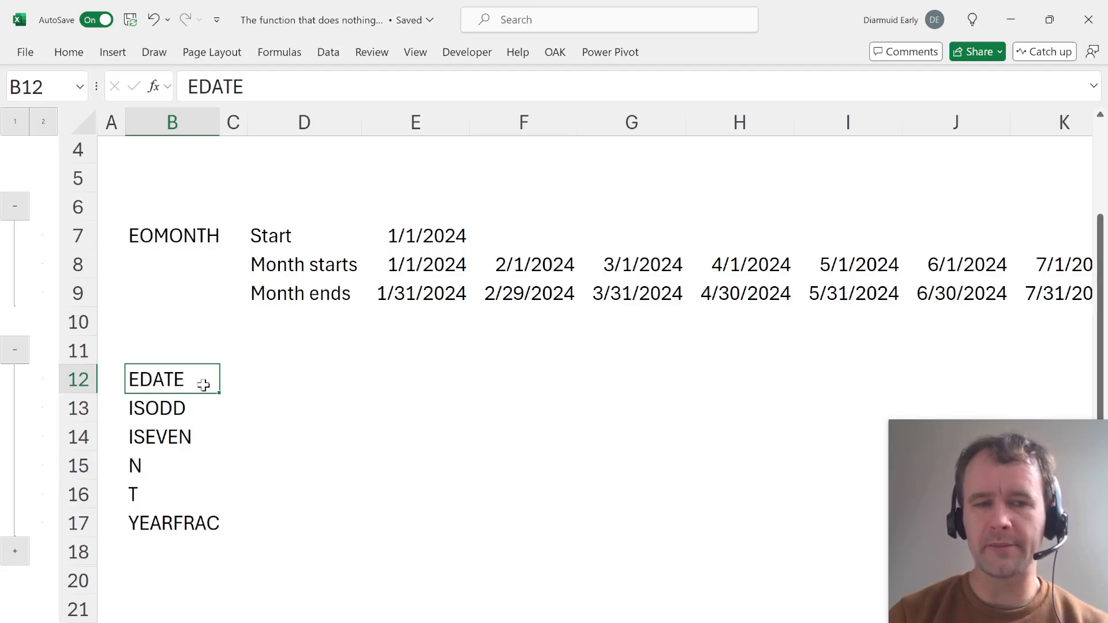
- Go through the listed function names ISODD, ISEVEN, N, T and YEARFRAC in B13:B17
click(209, 411)
click(203, 437)
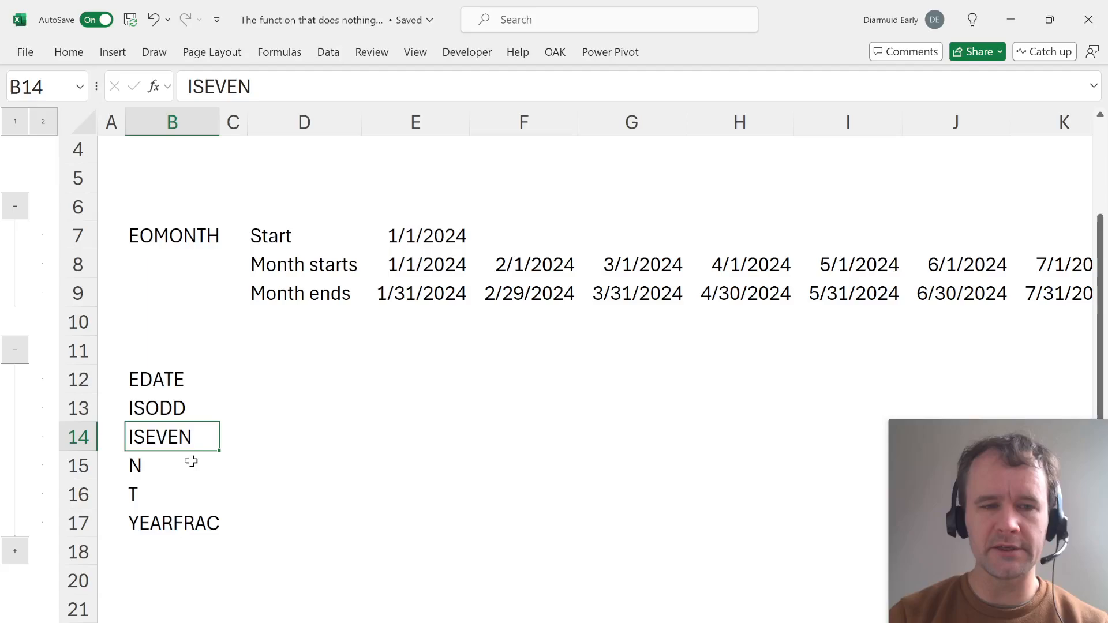
click(185, 469)
click(178, 495)
click(190, 523)
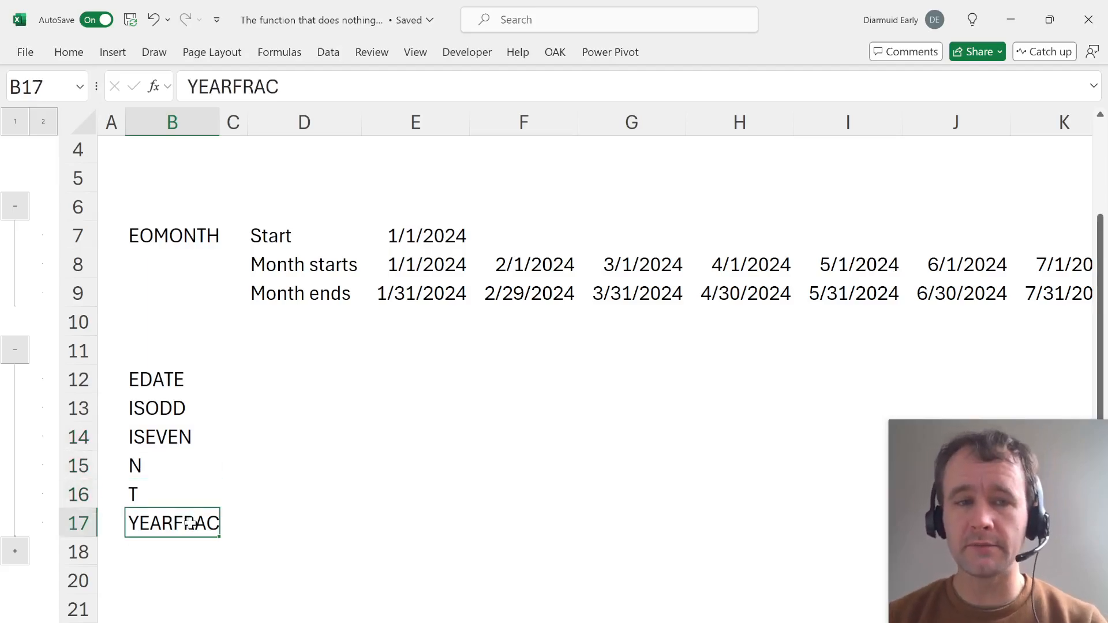
- Expand the collapsed row group below YEARFRAC and select the @ entry in B19
click(16, 553)
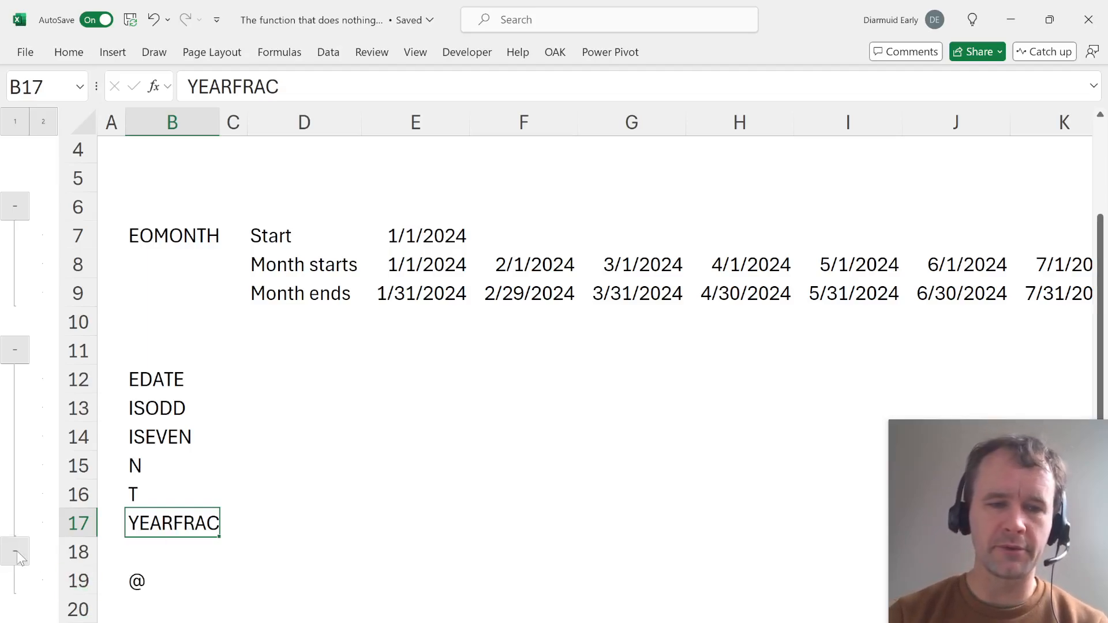
click(166, 580)
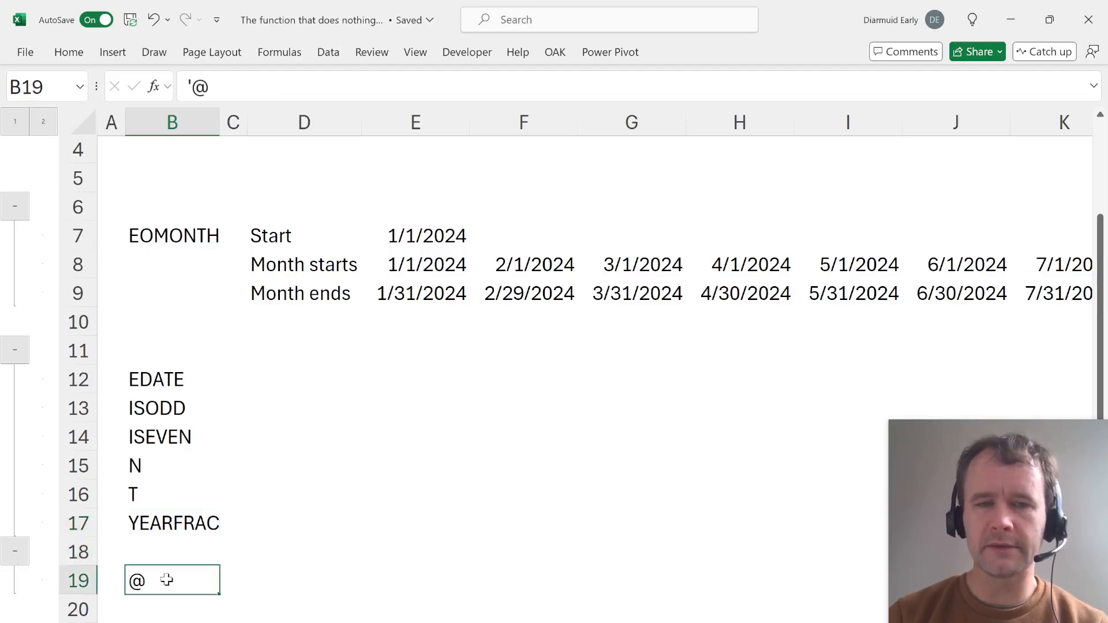
- Enter a reference to the whole spilled Month ends row in G19 with the formula =E9#
click(637, 563)
key(Down)
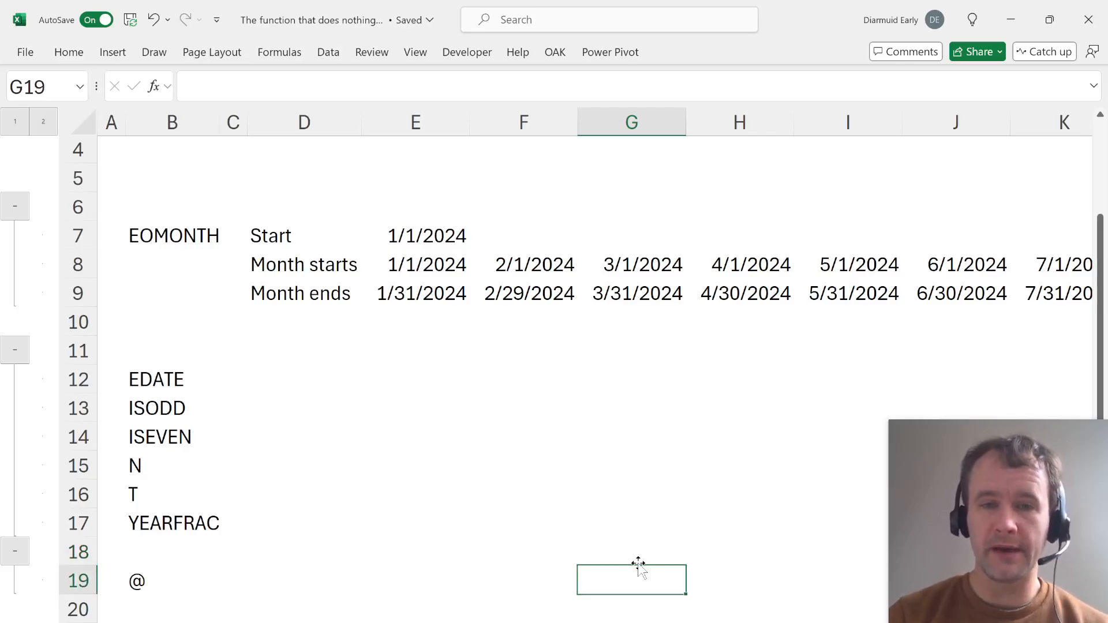
text(=)
key(Up)
key(Up)
key(Left)
key(Left)
key(ctrl+Up)
key(ctrl+shift+Right)
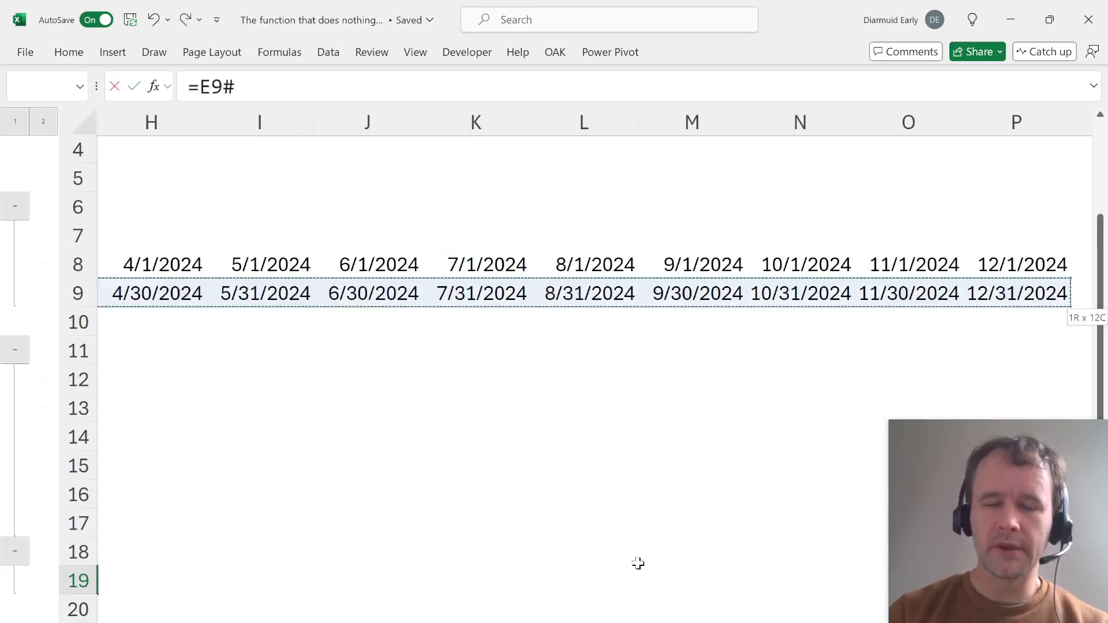
key(Return)
scroll(495, 613, left, 5)
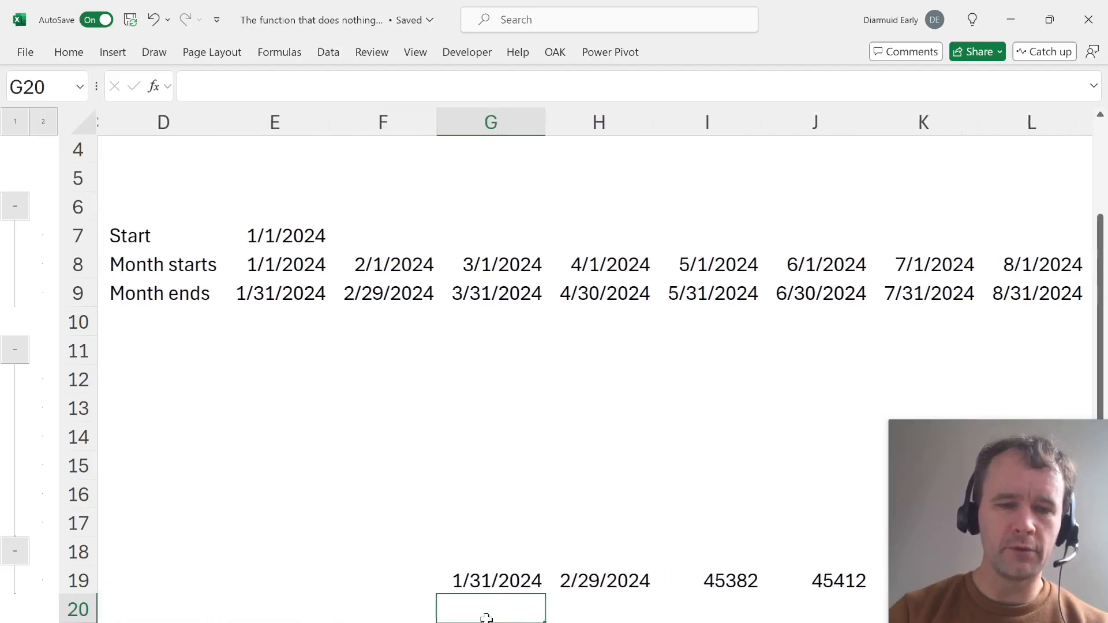
- Compare the spilled results in row 19 with the Month ends dates in the same columns of row 9, and check the empty cells between them
click(508, 578)
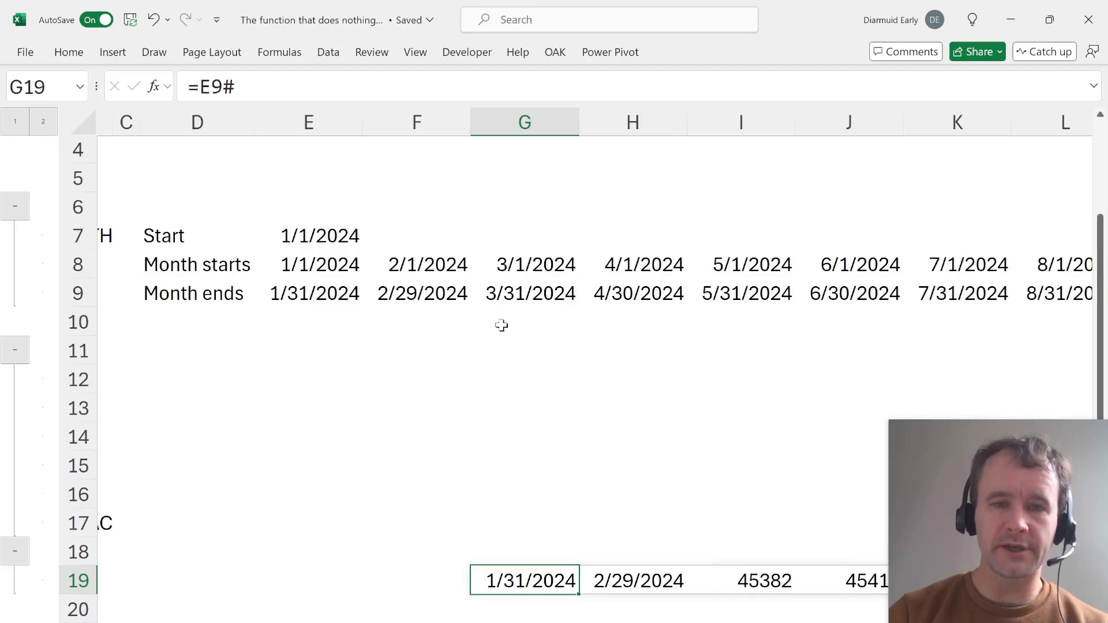
click(519, 124)
click(509, 297)
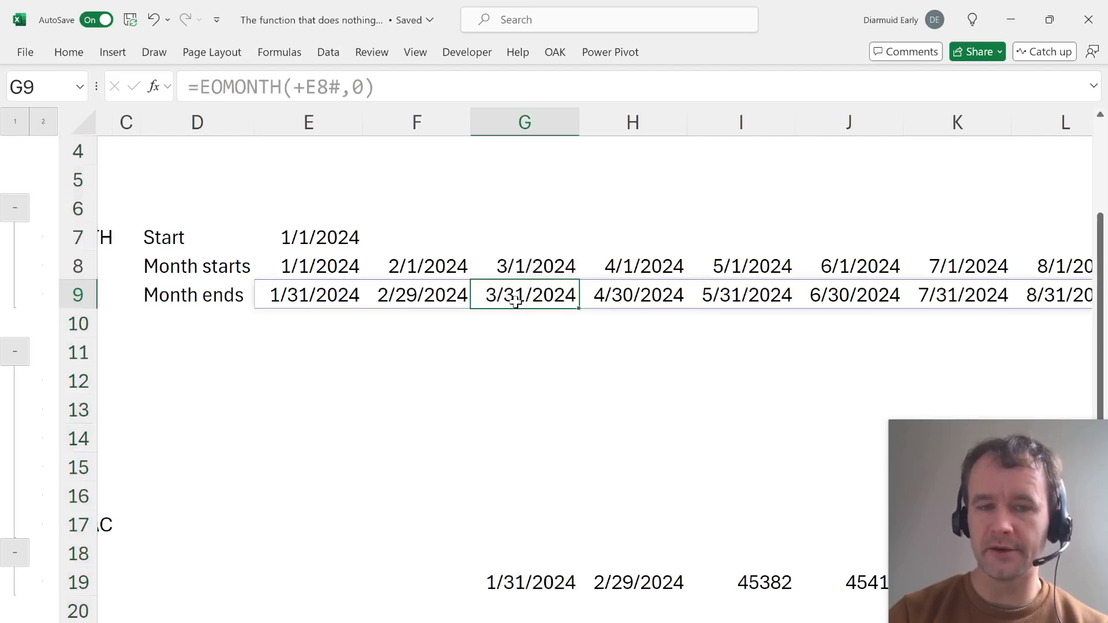
click(772, 582)
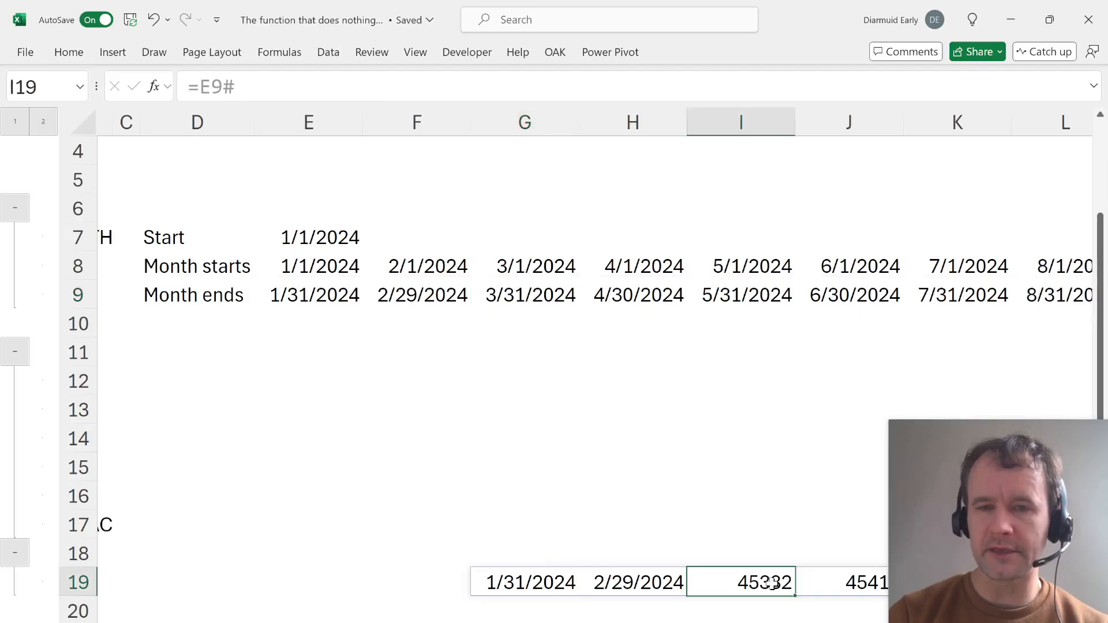
click(745, 295)
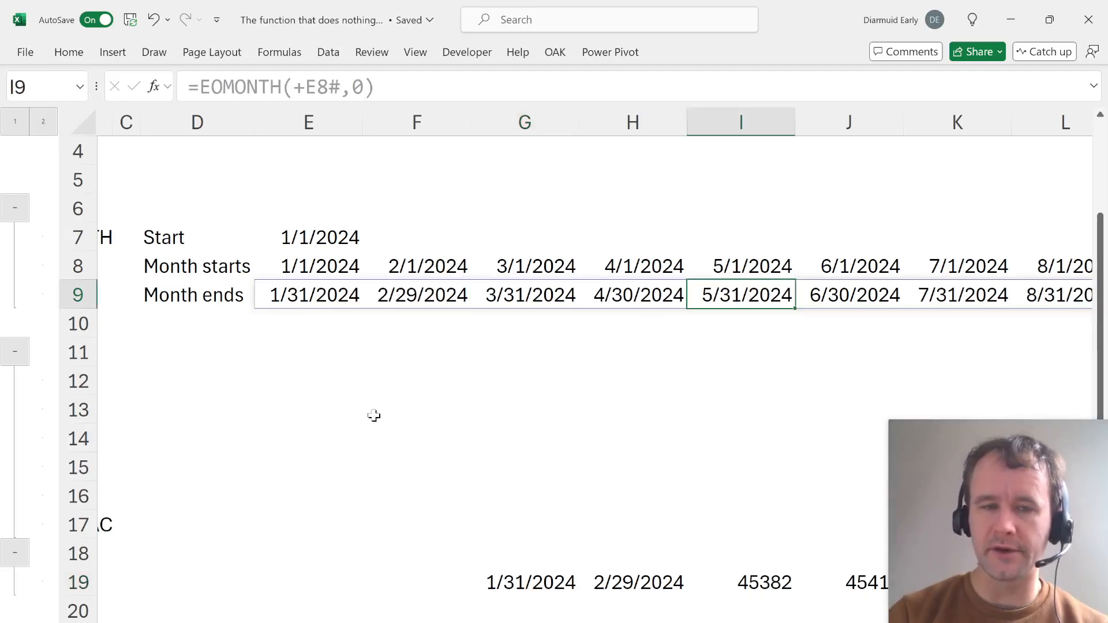
drag(304, 526, 305, 528)
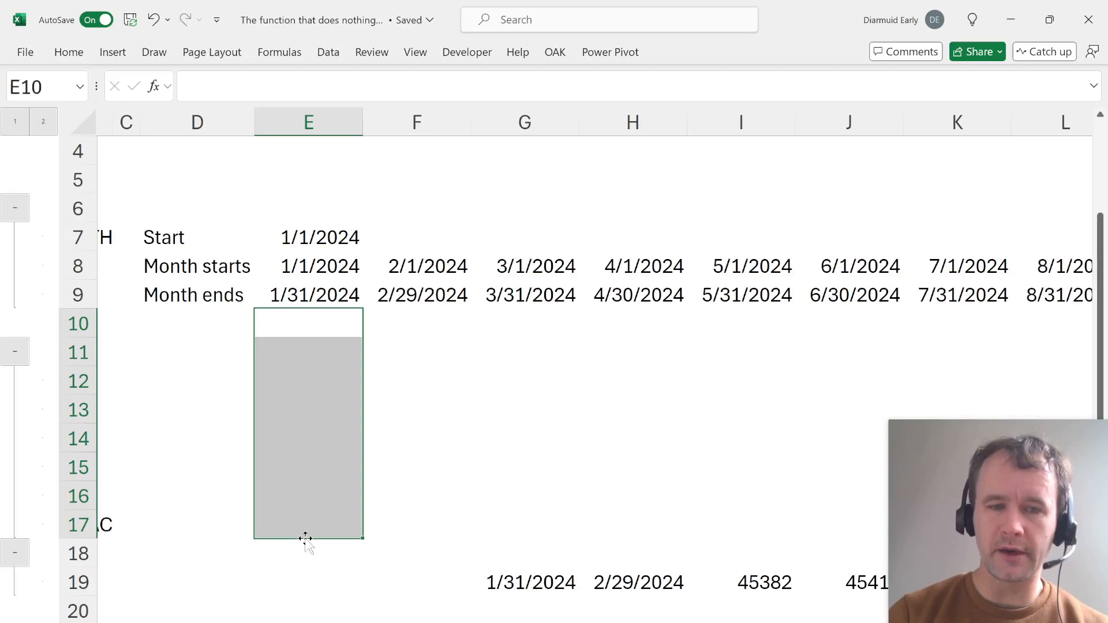
click(536, 394)
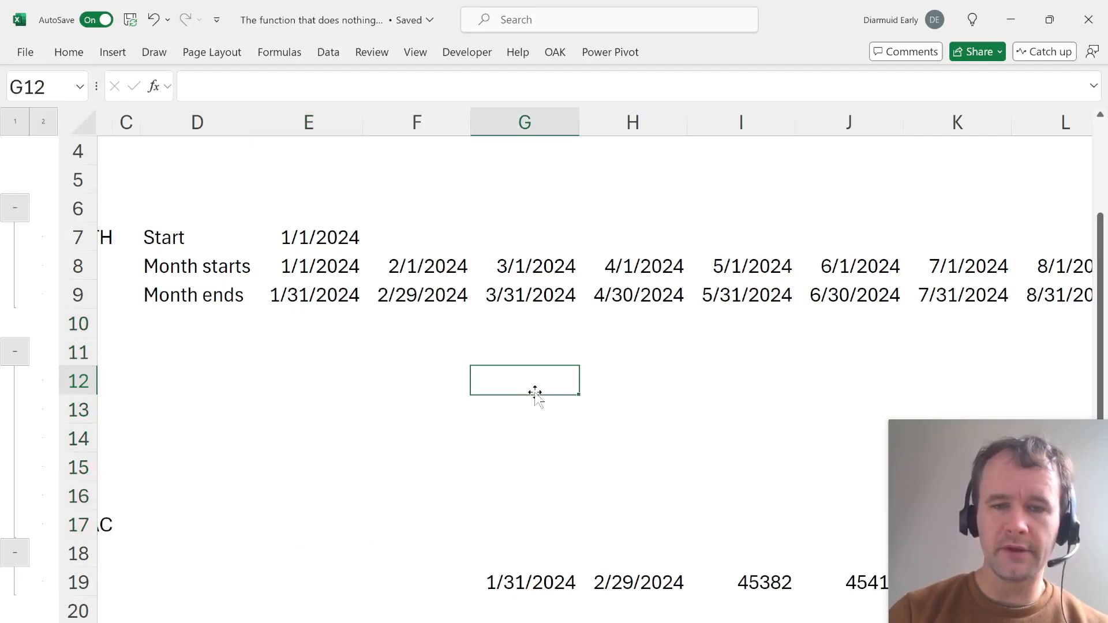
drag(316, 317, 336, 529)
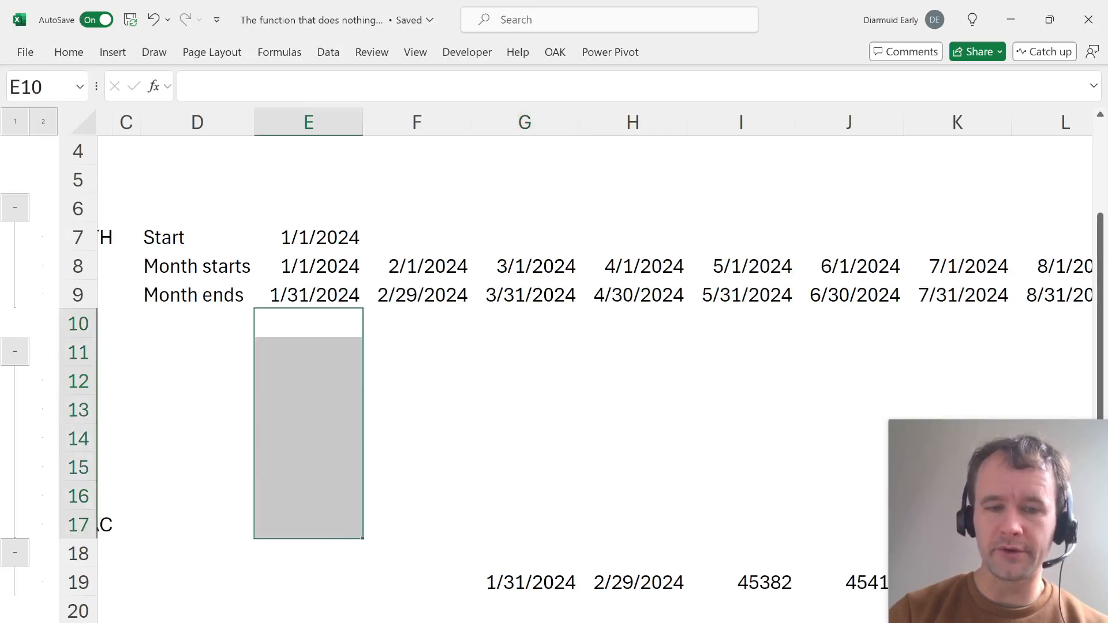
click(524, 622)
drag(331, 351, 344, 538)
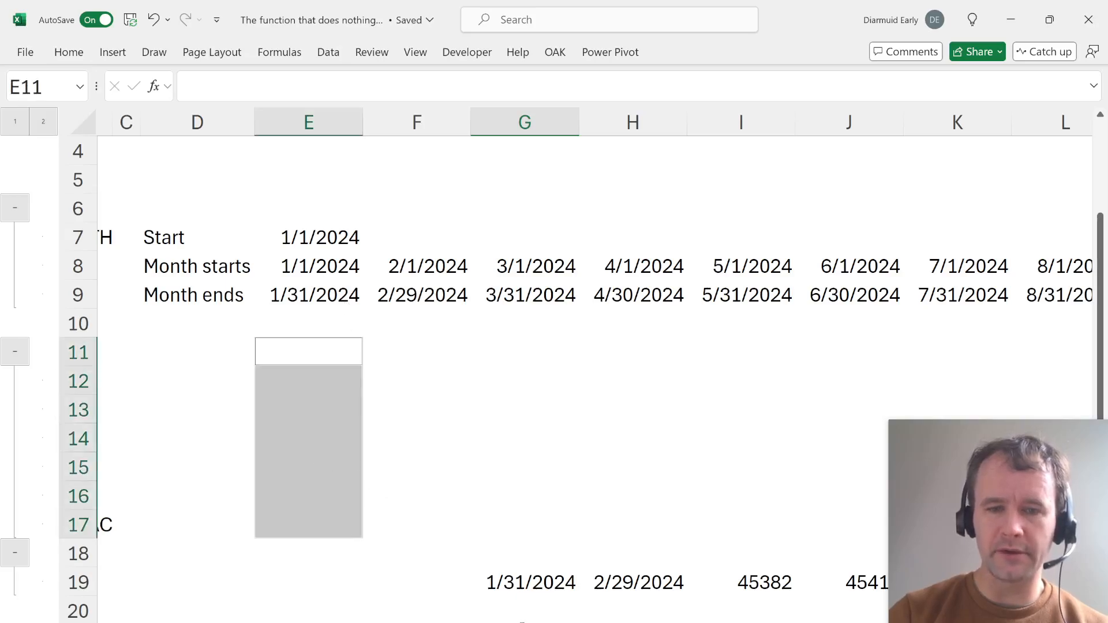
click(519, 584)
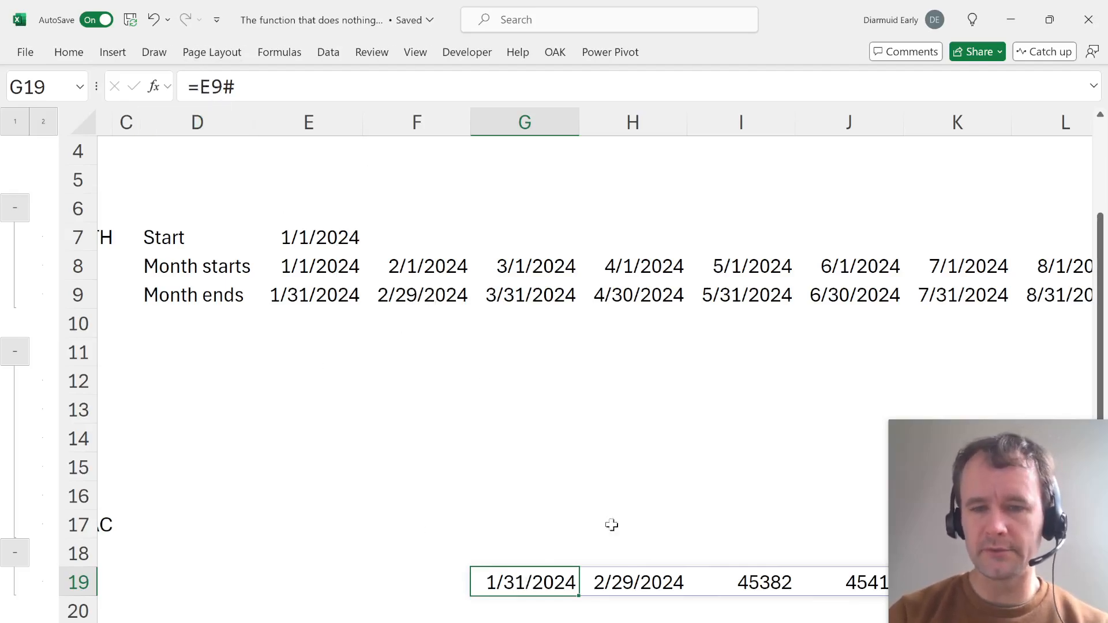
click(200, 88)
text(@)
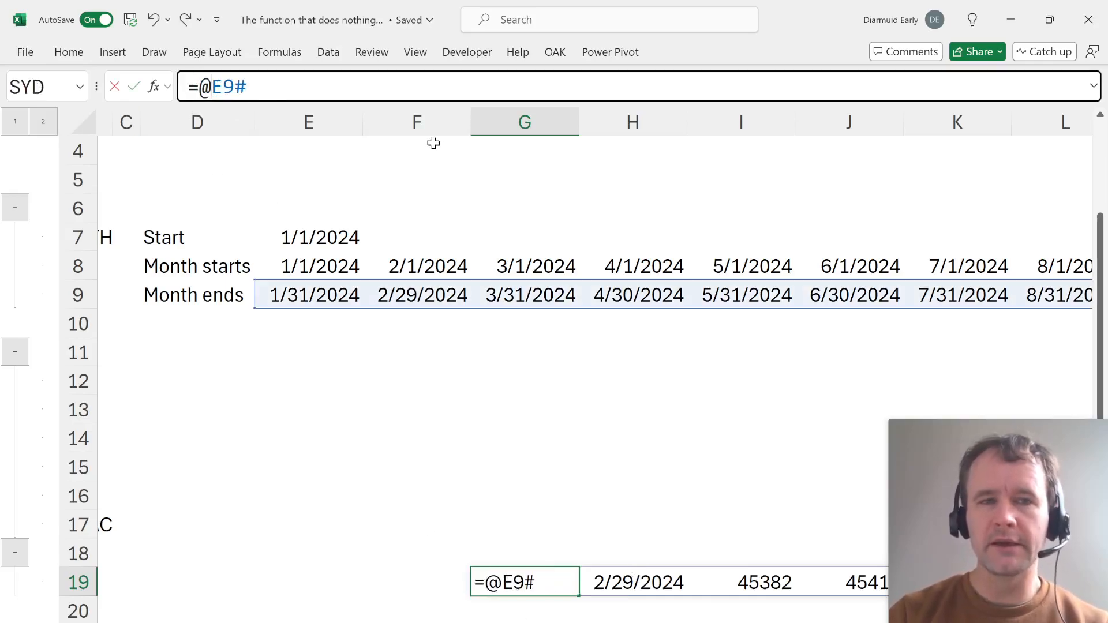
key(Return)
key(Up)
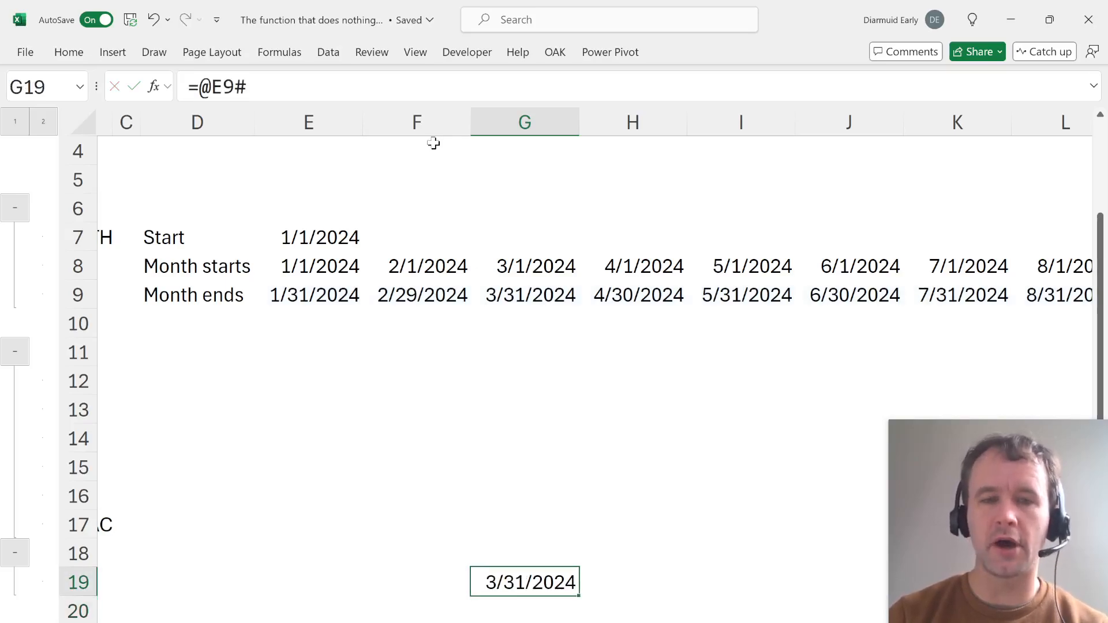
click(353, 92)
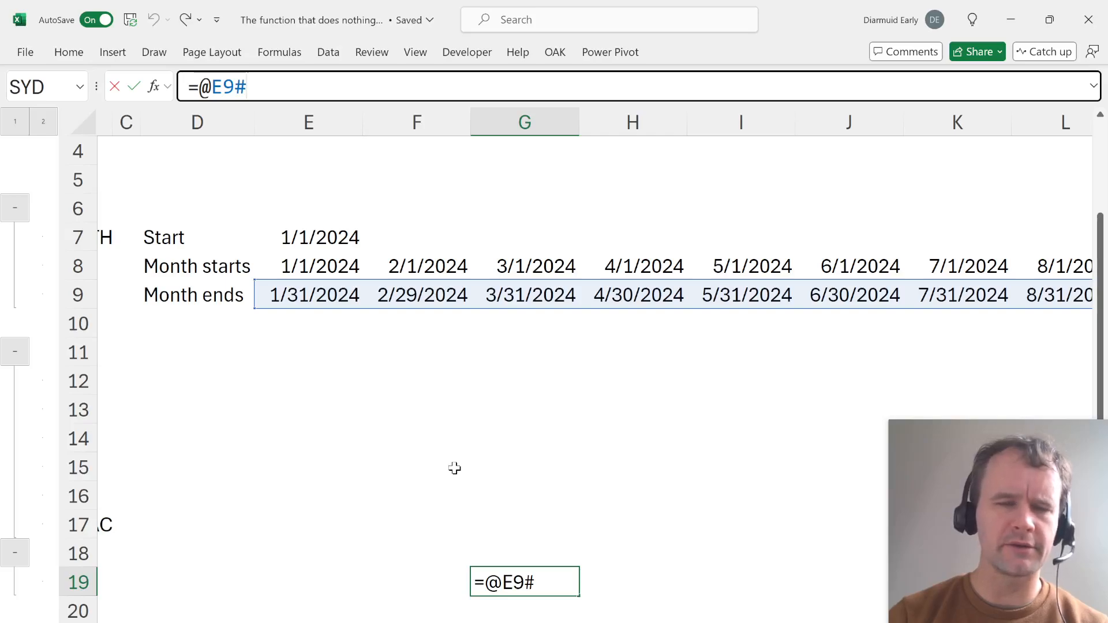
key(ctrl+Return)
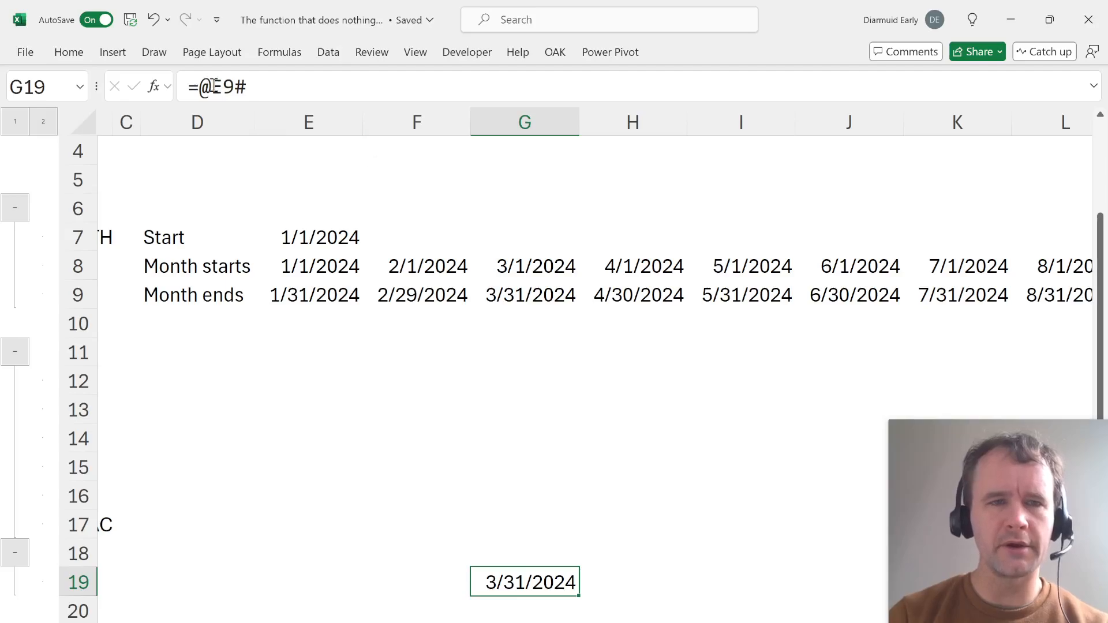
- Try replacing E9# in G19's @ formula with a two-row range across Month starts and Month ends, and undo the change
drag(214, 86, 247, 86)
drag(300, 265, 903, 293)
key(Return)
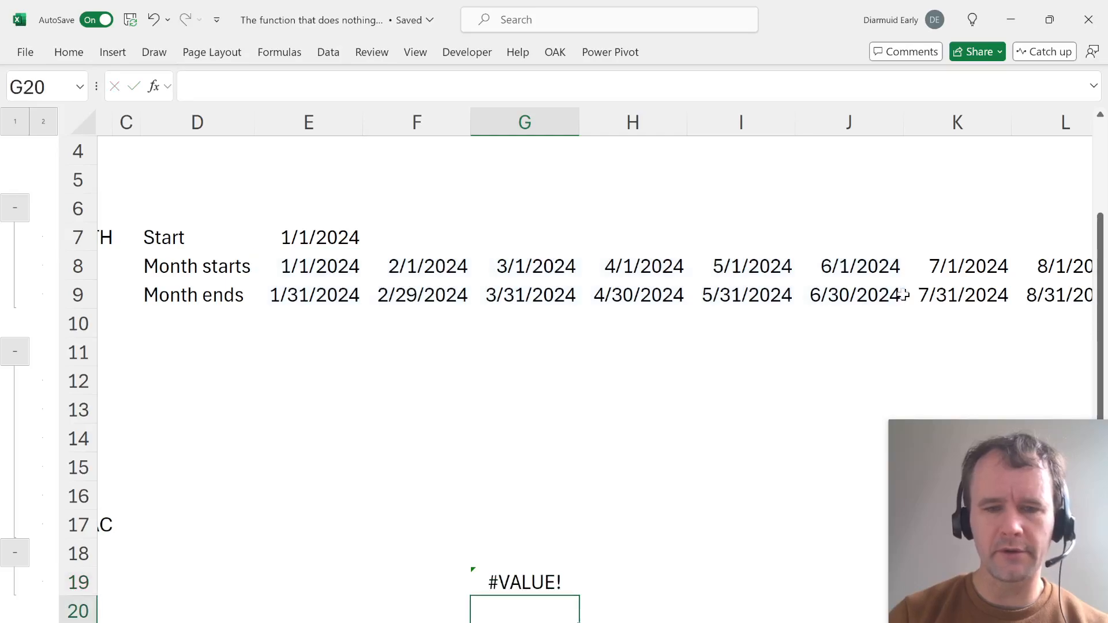
key(Up)
key(ctrl+z)
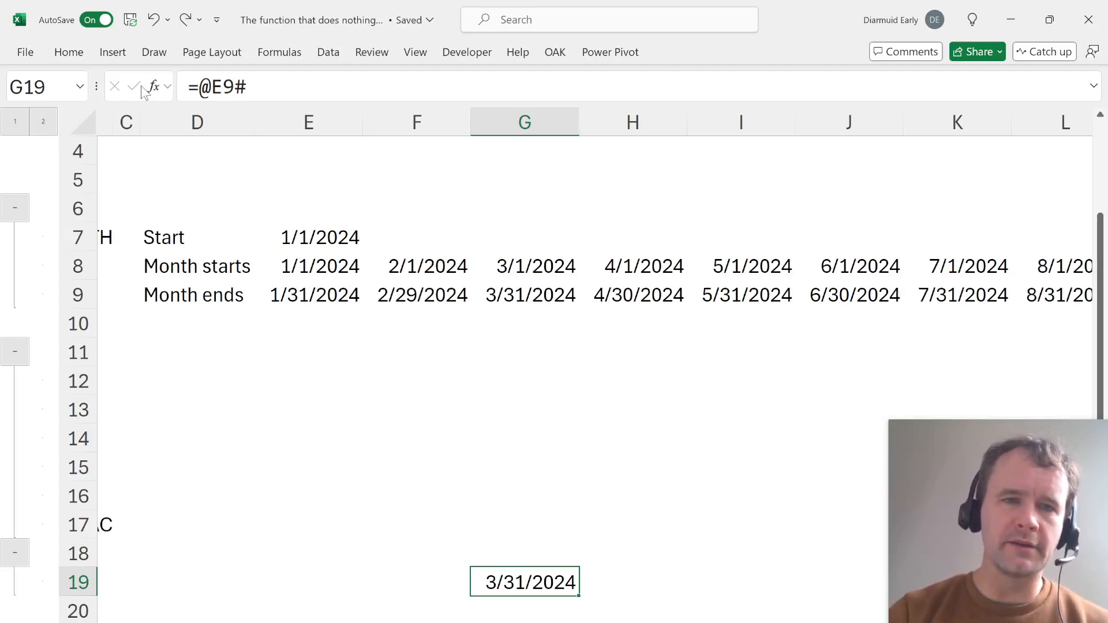
- Examine the @ operator and its spill reference in the formula of G19
drag(198, 87, 289, 93)
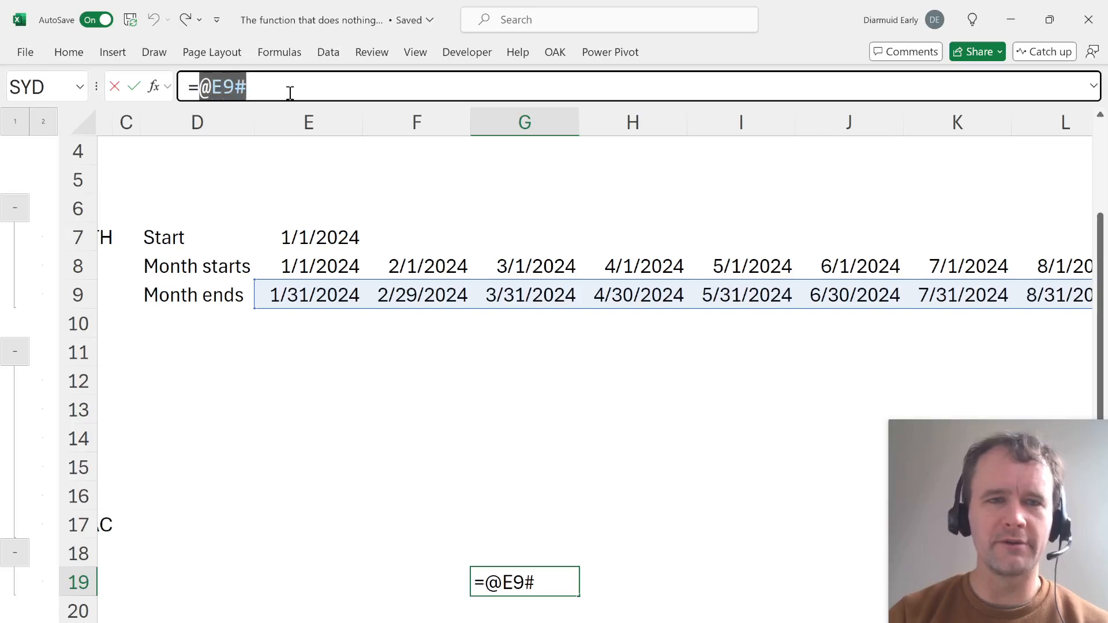
key(Escape)
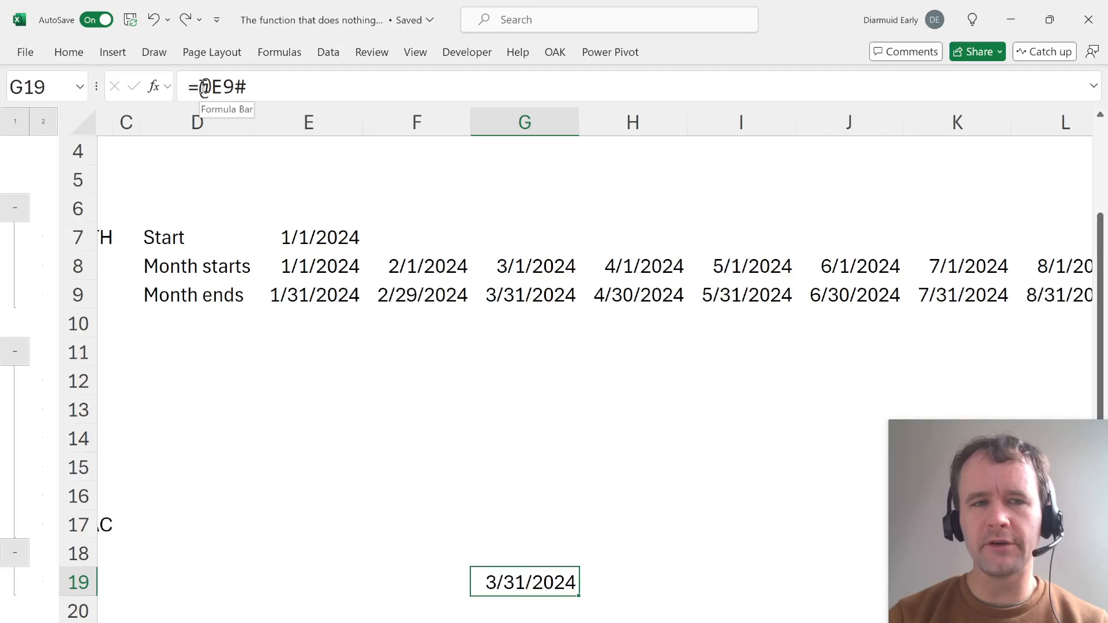
click(205, 87)
drag(199, 87, 213, 87)
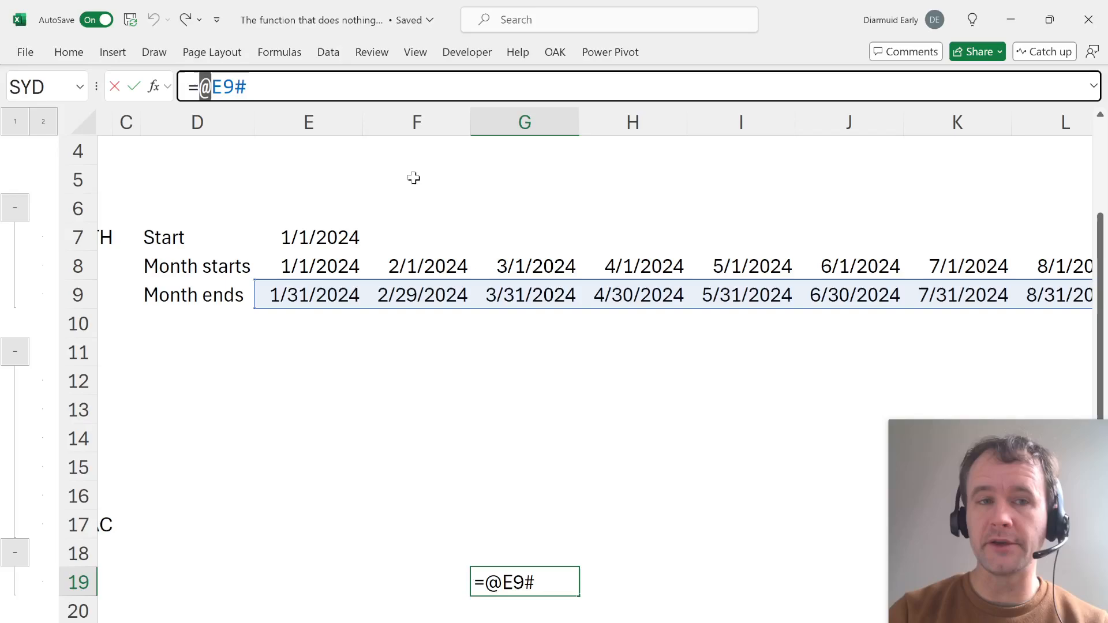
drag(211, 88, 302, 98)
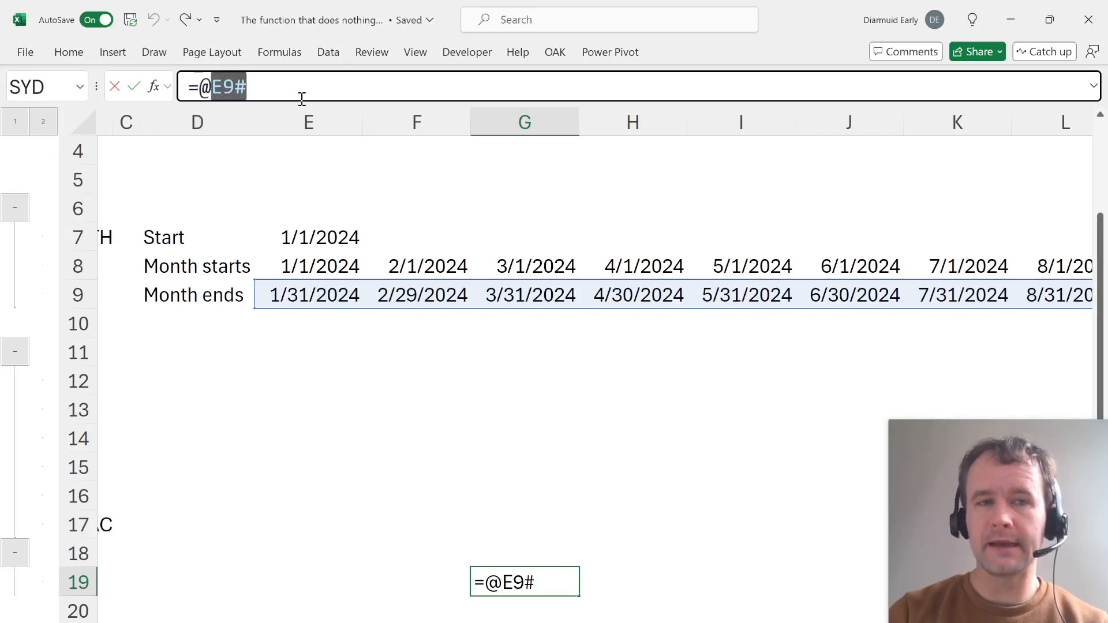
text(seq)
key(Tab)
text(5))
key(Return)
key(Up)
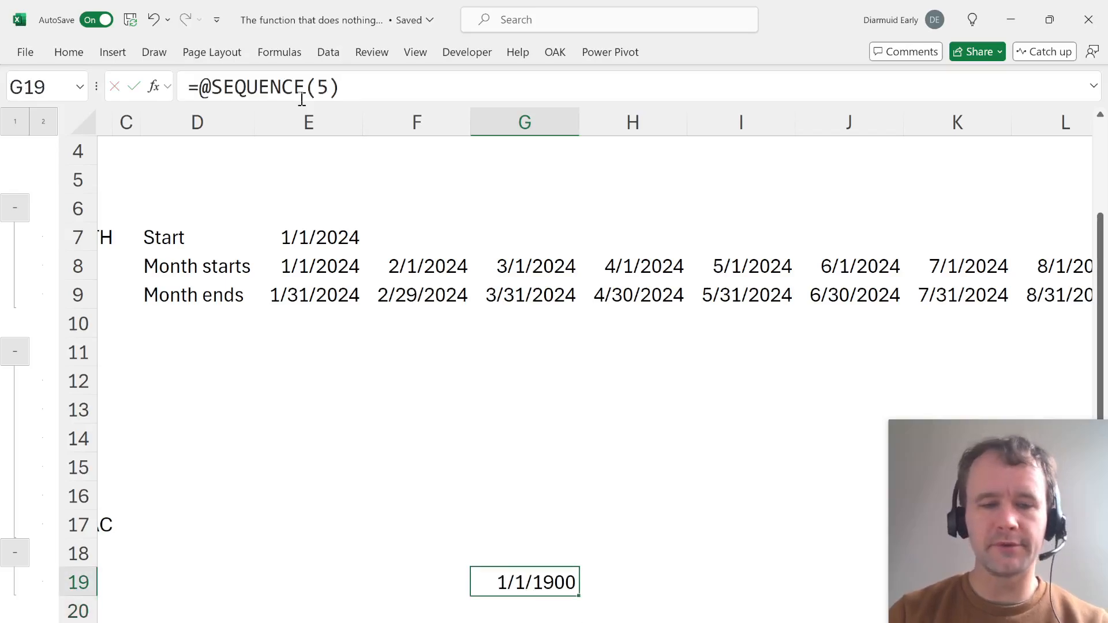
- Set the number format of G19 to General
key(ctrl+1)
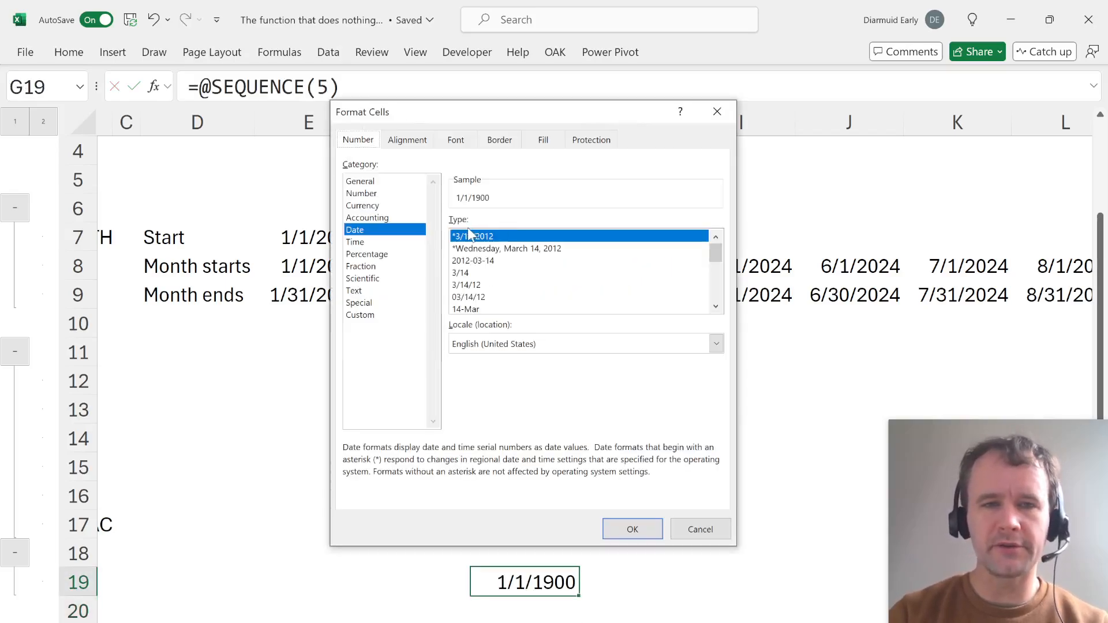
click(362, 181)
key(Return)
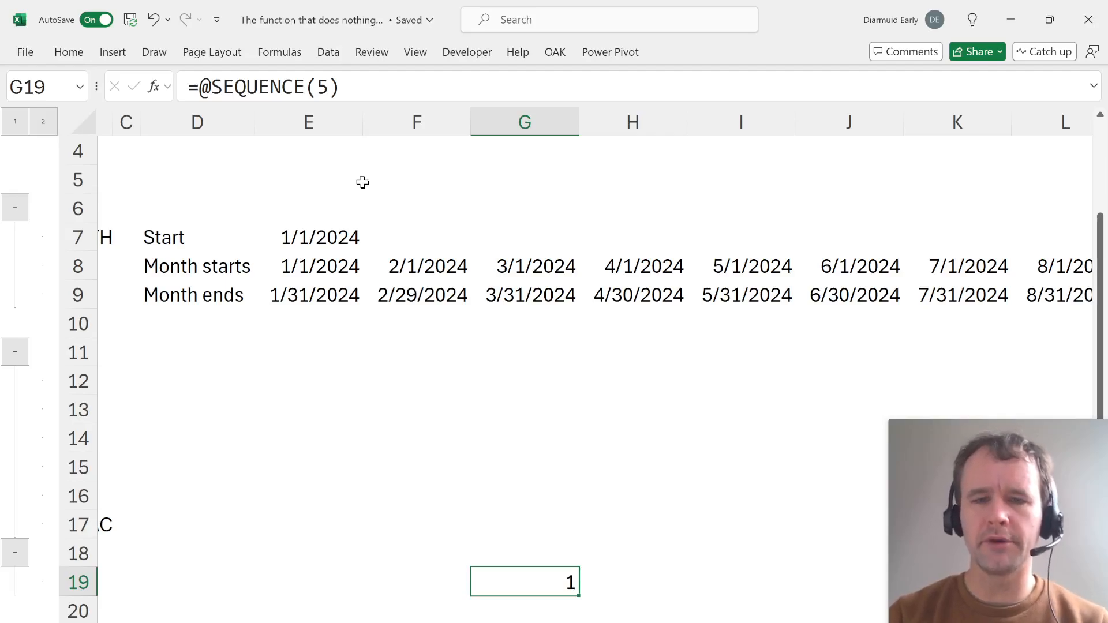
- Clear the contents of G19 and switch to the CH-047 workbook with the multiple text replacement challenge
key(Delete)
key(Home)
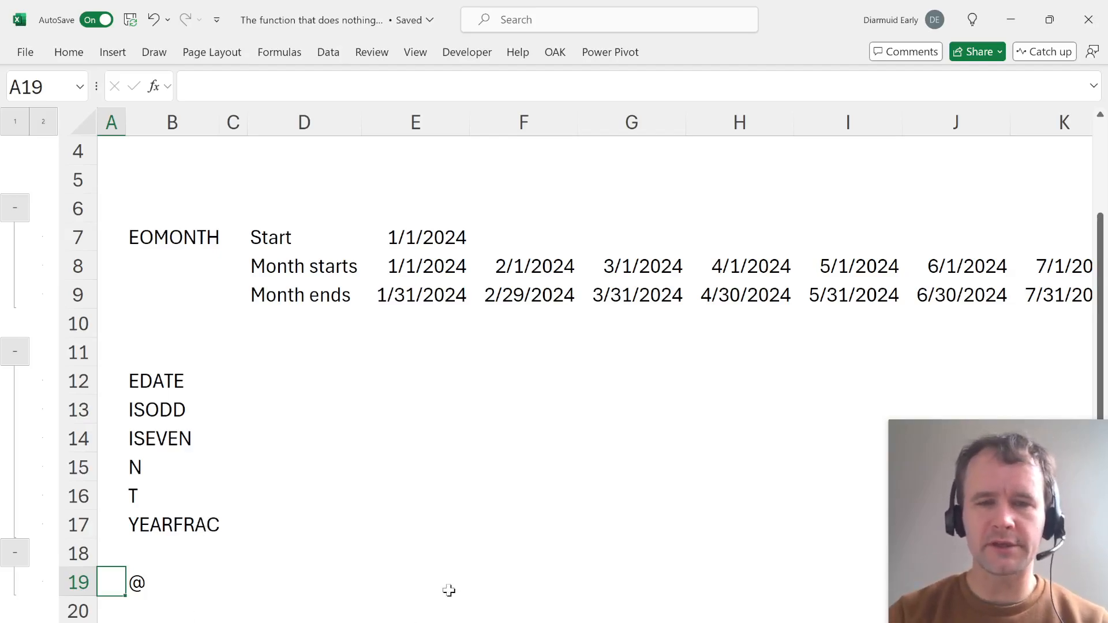
key(alt+Tab)
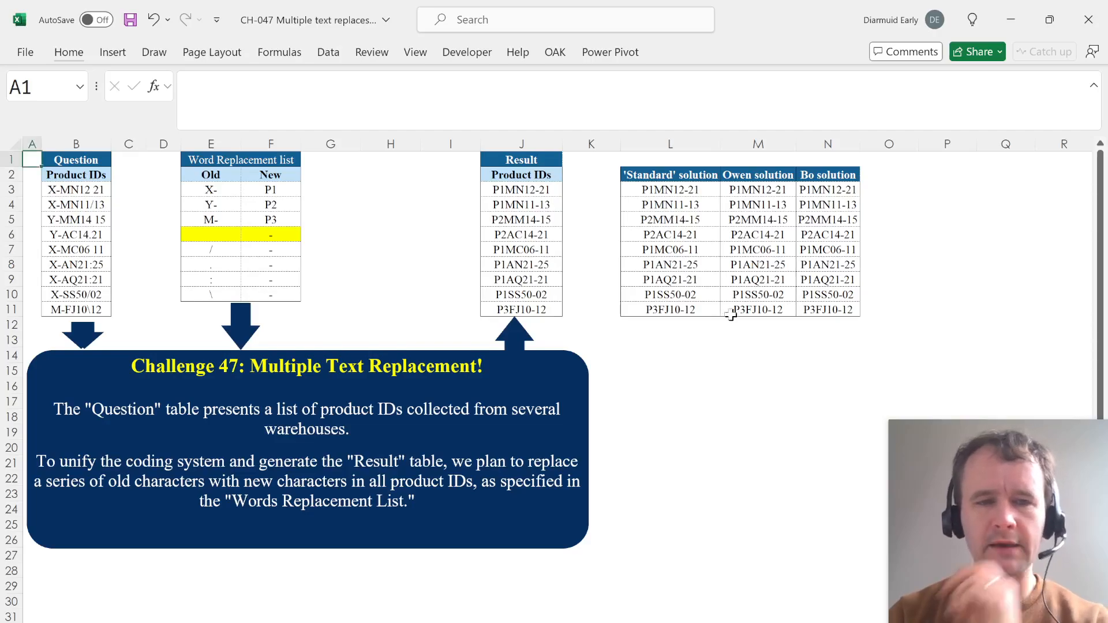
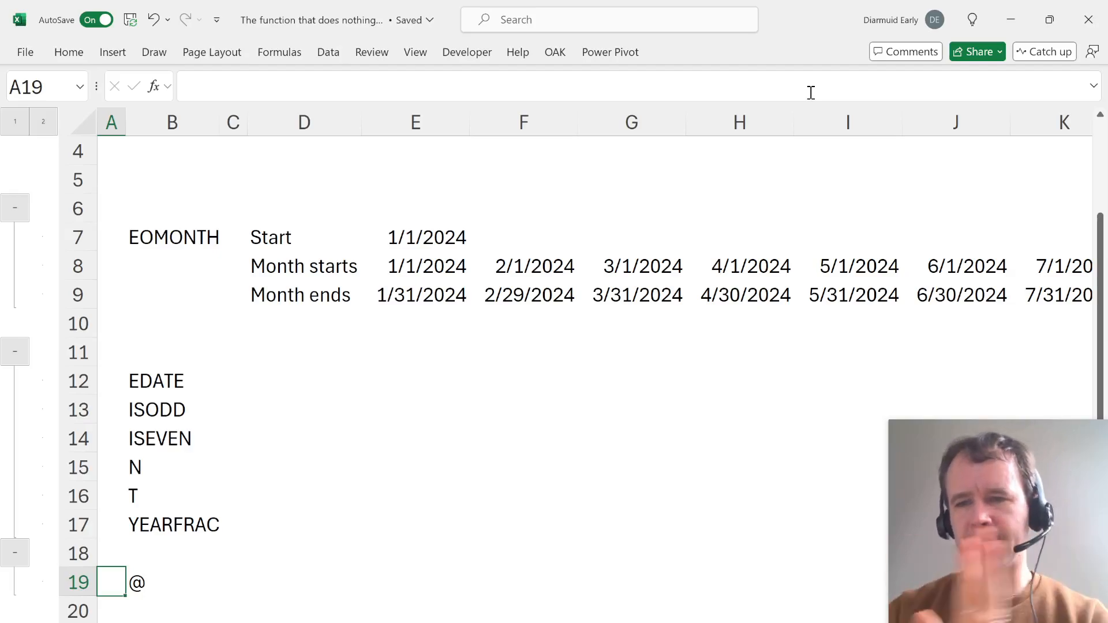
- Switch to the worksheet with the OFFSET example and examine the OFFSET formulas in B10:B12
key(ctrl+Page_Down)
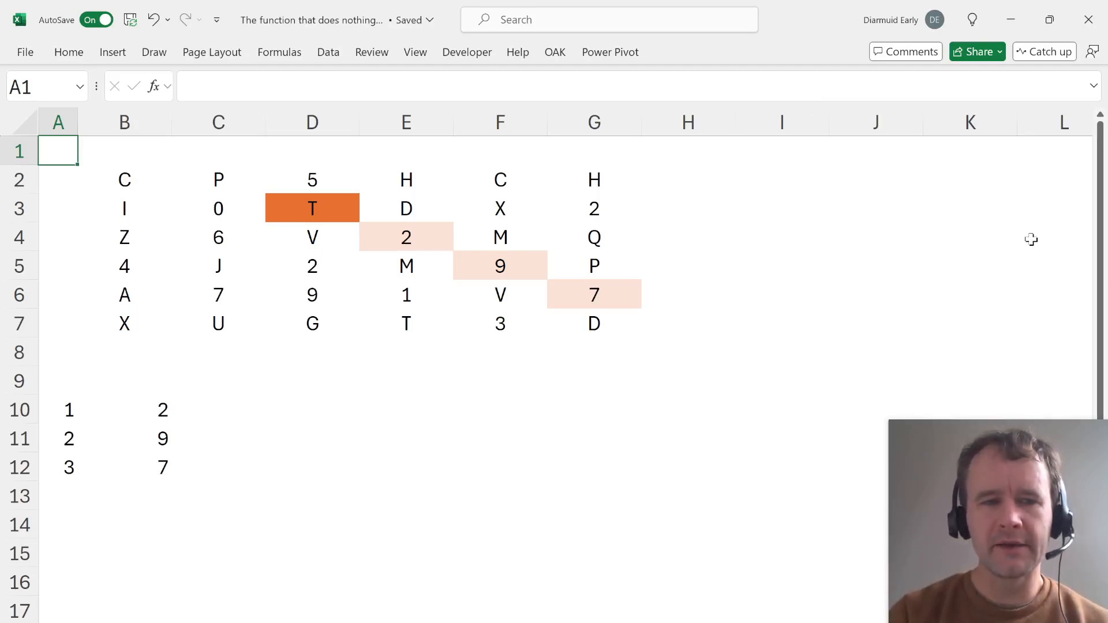
click(146, 408)
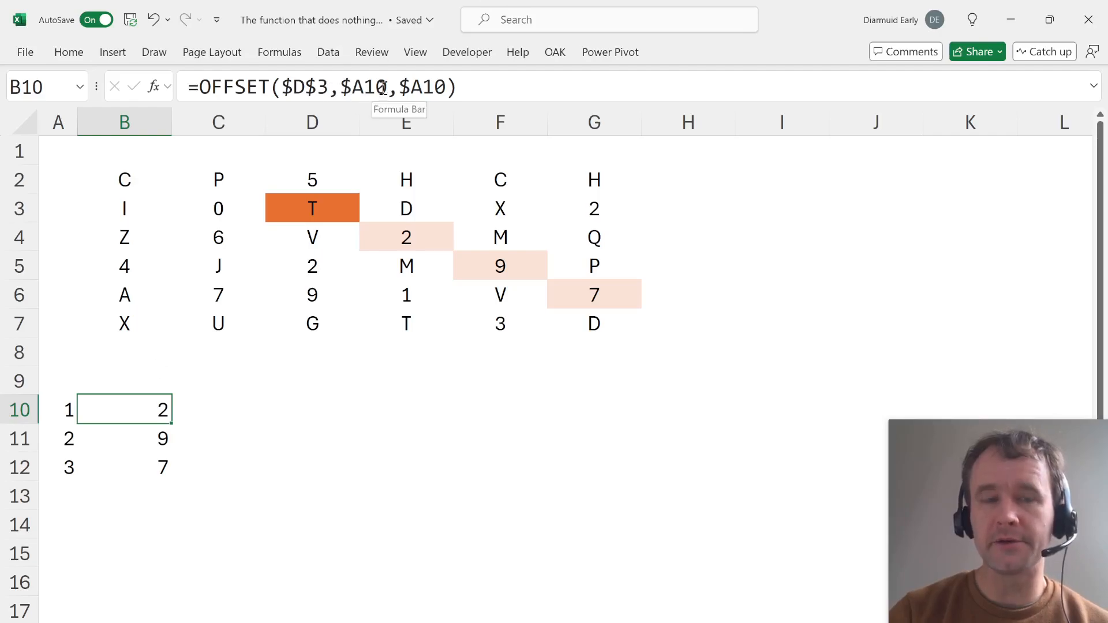
click(352, 92)
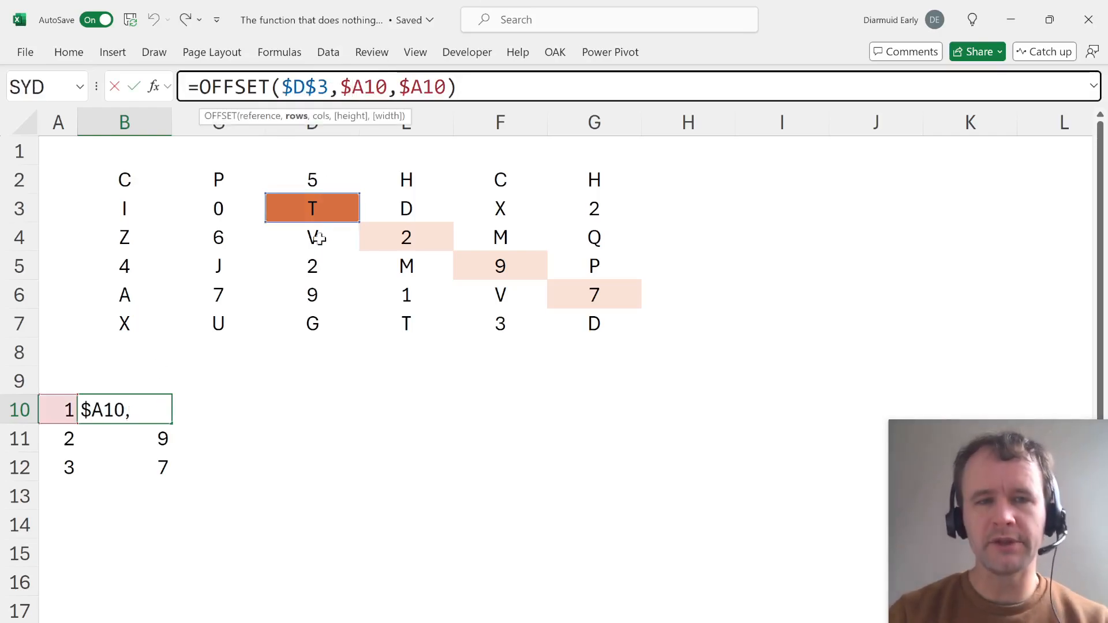
key(Escape)
key(Down)
key(Down)
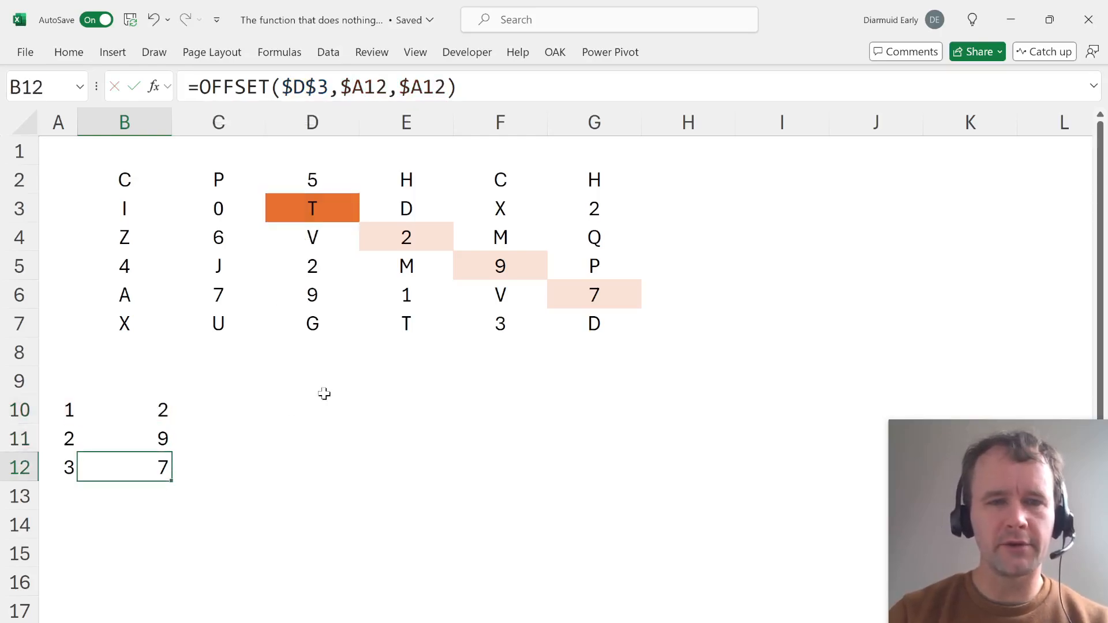
- Trace the diagonal path from the orange cell D3 through the shaded cells E4, F5 and G6
click(326, 213)
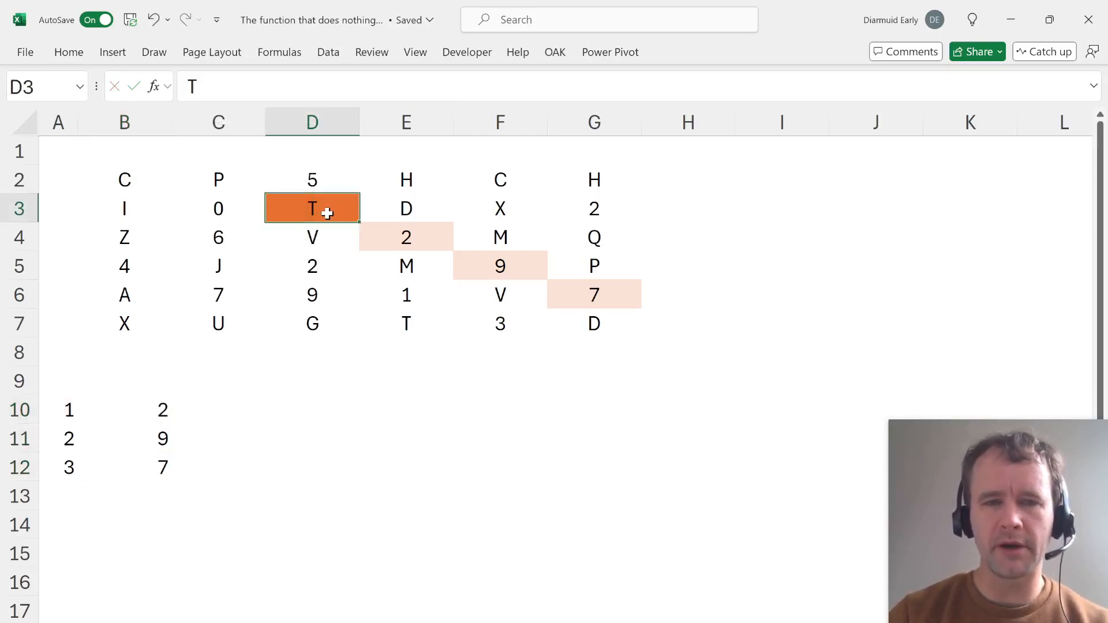
key(Right)
key(Down)
key(Right)
key(Down)
key(Right)
key(Down)
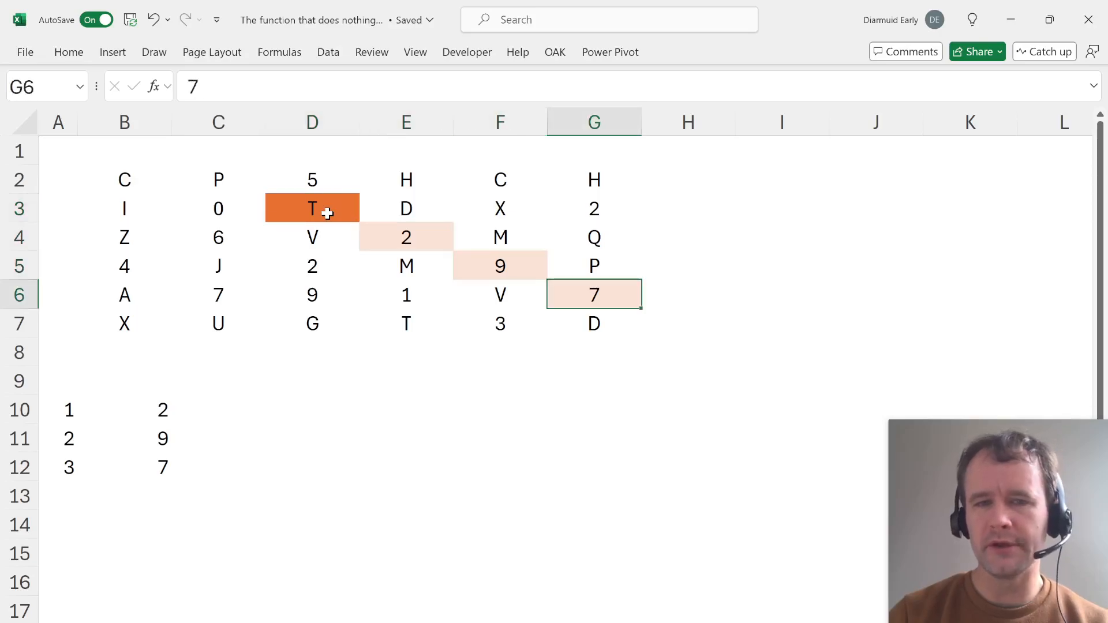
key(Up)
key(Left)
key(Up)
key(Left)
key(Right)
key(Down)
key(Right)
key(Down)
key(Up)
key(Left)
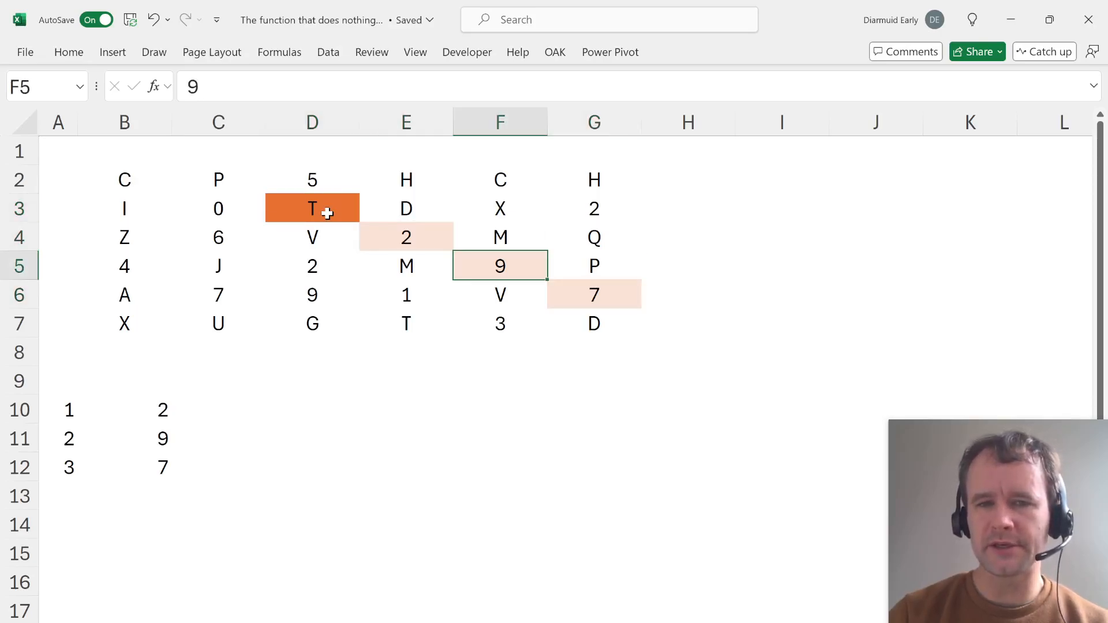
key(Up)
key(Left)
key(Right)
key(Down)
key(Right)
key(Down)
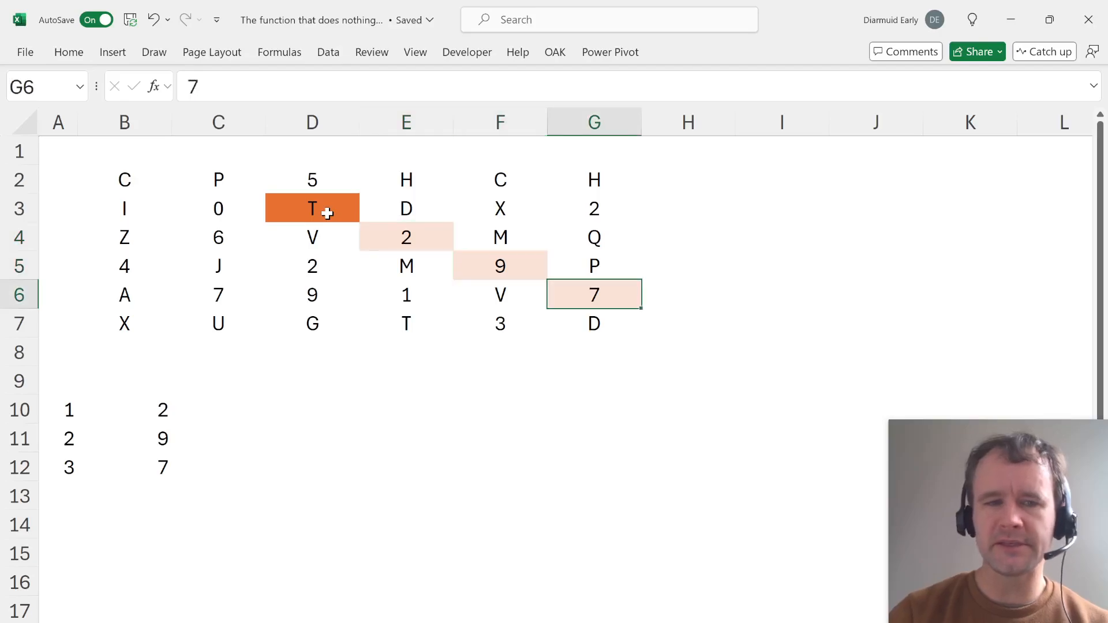
- Examine the SEQUENCE spill in A10:A12 and the row and column arguments of the OFFSET formulas in column B
click(142, 410)
click(56, 414)
key(shift+Down)
key(shift+Down)
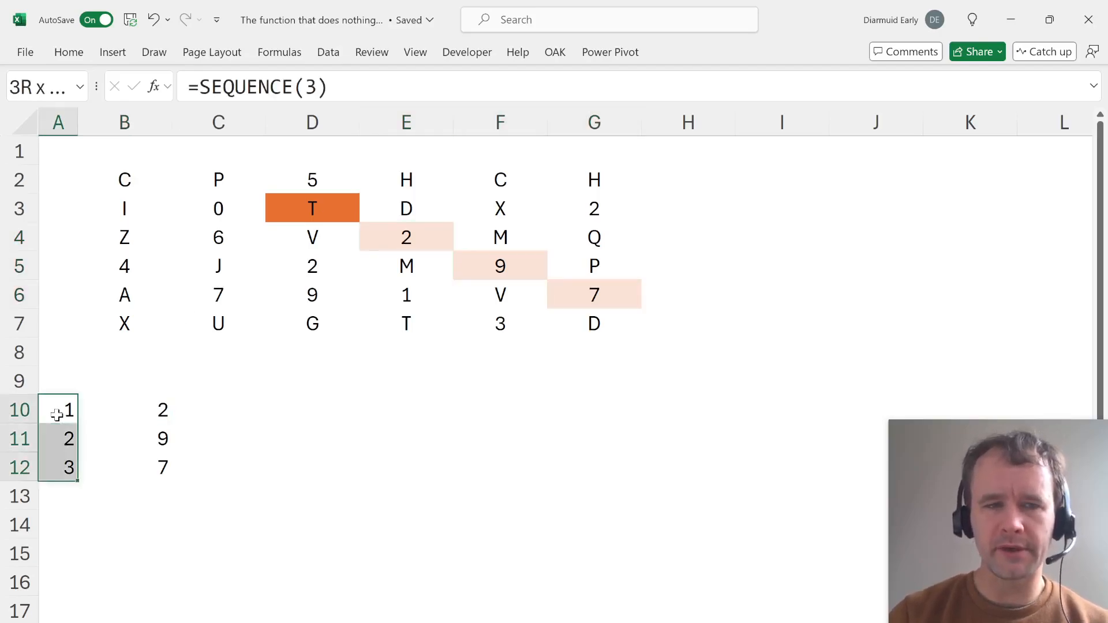
key(Right)
click(397, 82)
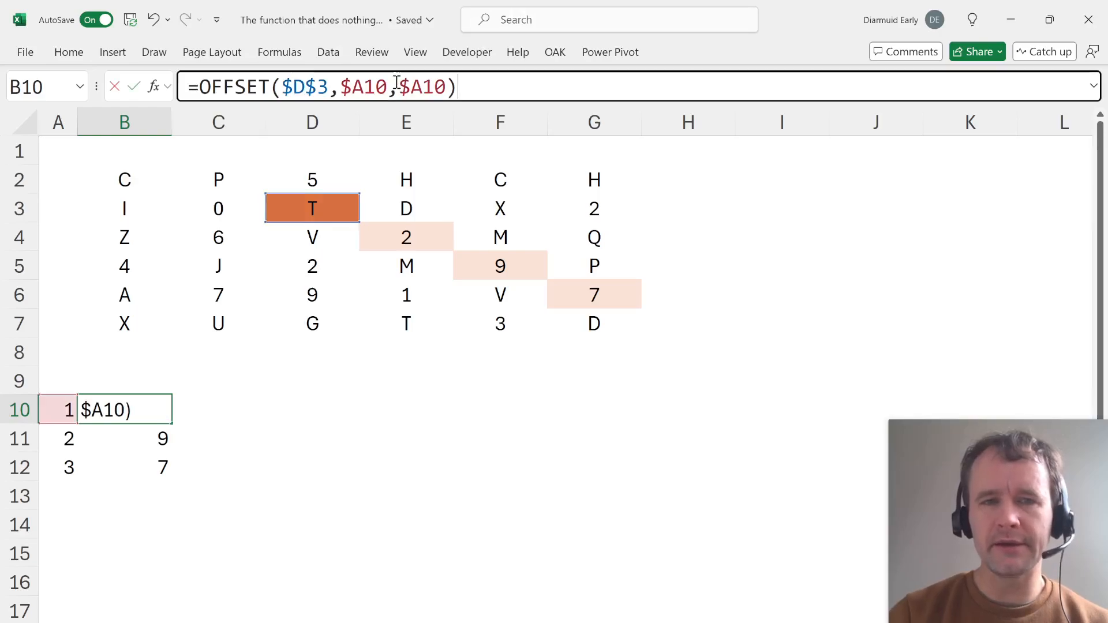
key(Return)
key(Down)
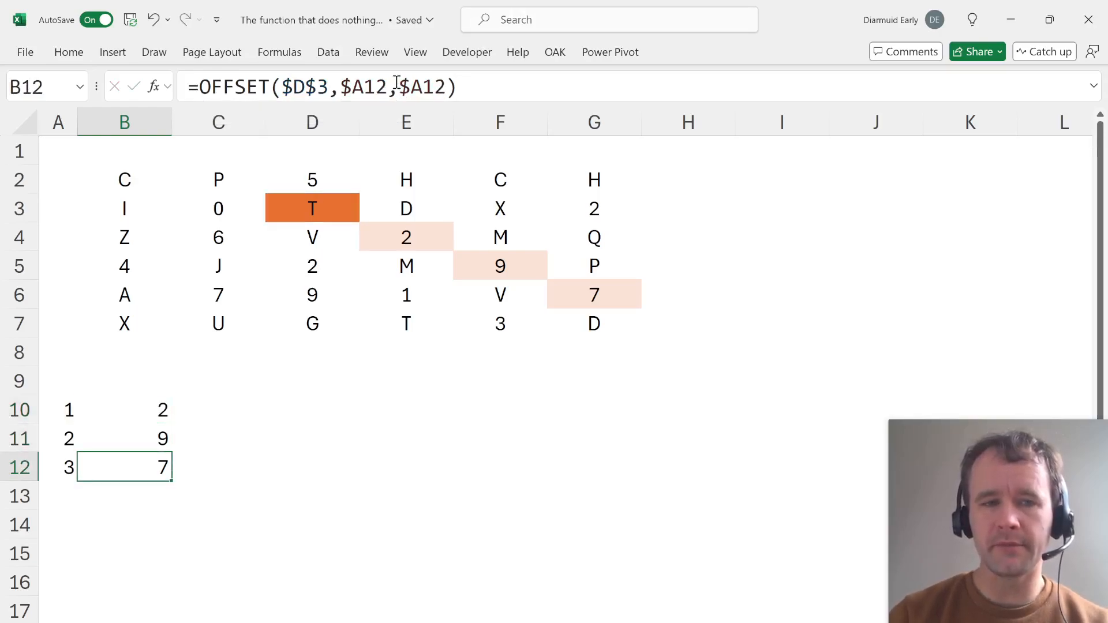
click(397, 82)
double_click(372, 84)
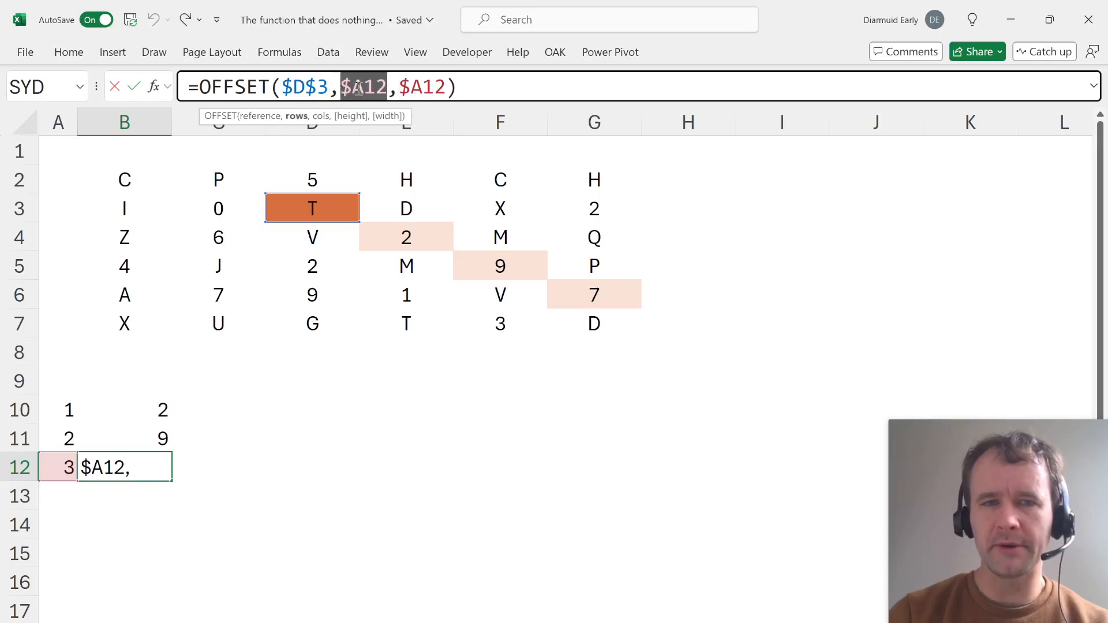
double_click(438, 81)
key(Escape)
- Enter =OFFSET(D3,A10#,A10#) in C10 and select its spilled range
key(Up)
key(Up)
key(Right)
text(=off)
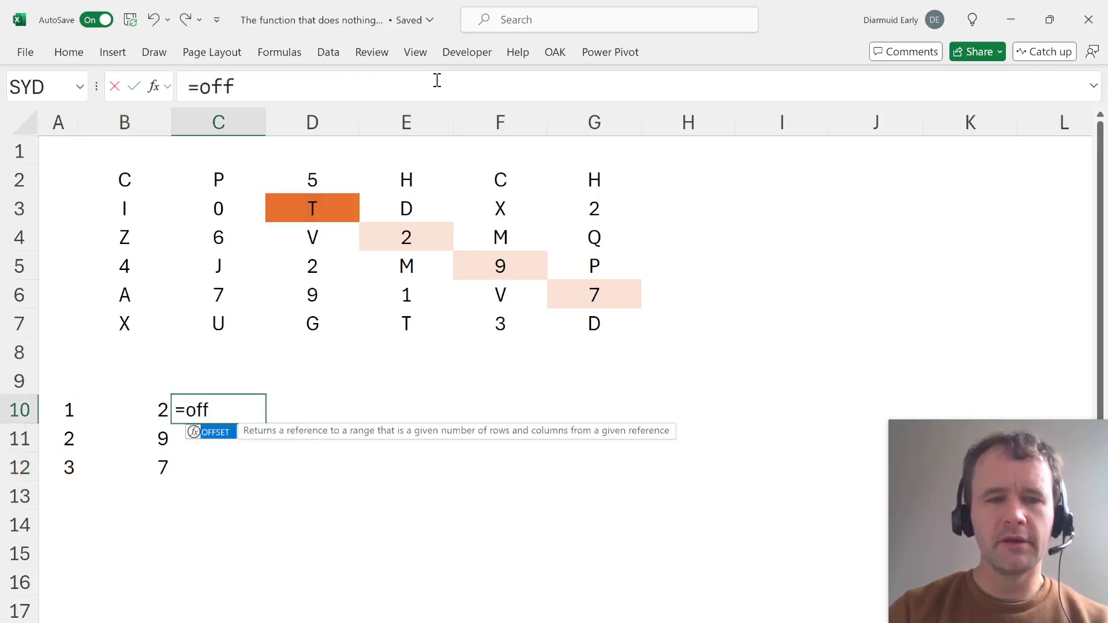
key(Tab)
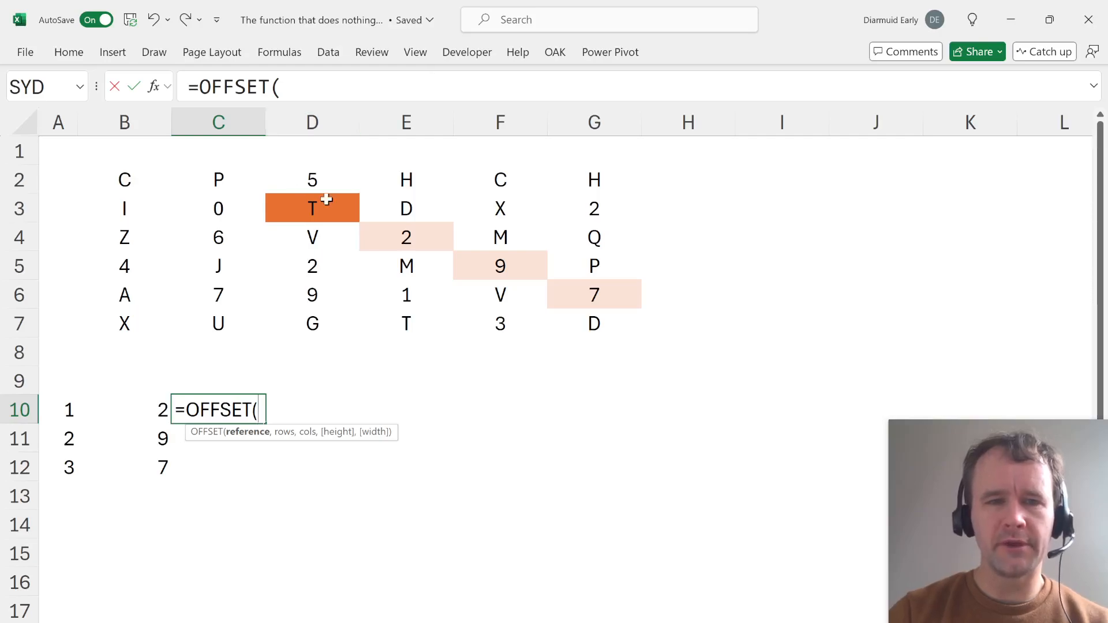
click(326, 200)
text(,)
key(Left)
key(Left)
key(ctrl+shift+Down)
text(,)
key(Left)
key(Left)
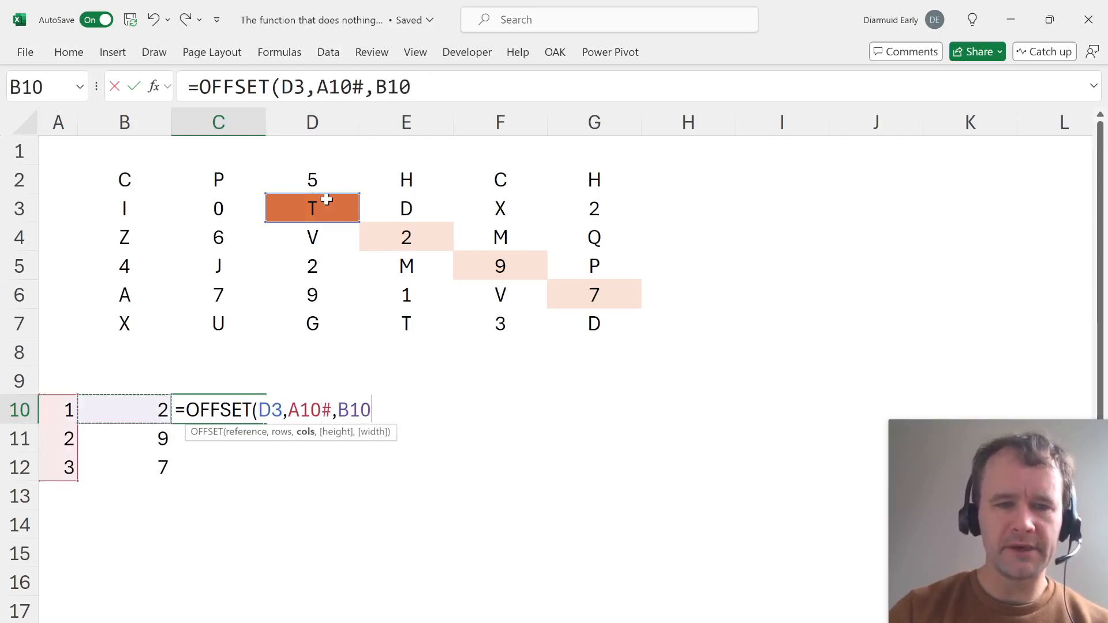
key(ctrl+shift+Down)
text())
key(Return)
key(Up)
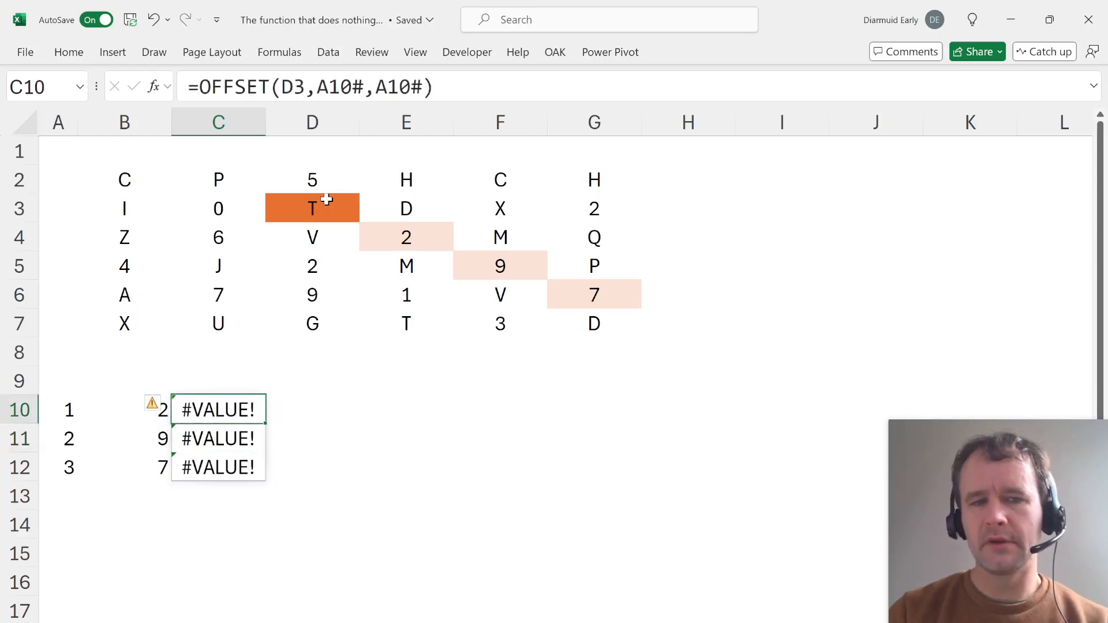
key(shift+Down)
key(shift+Down)
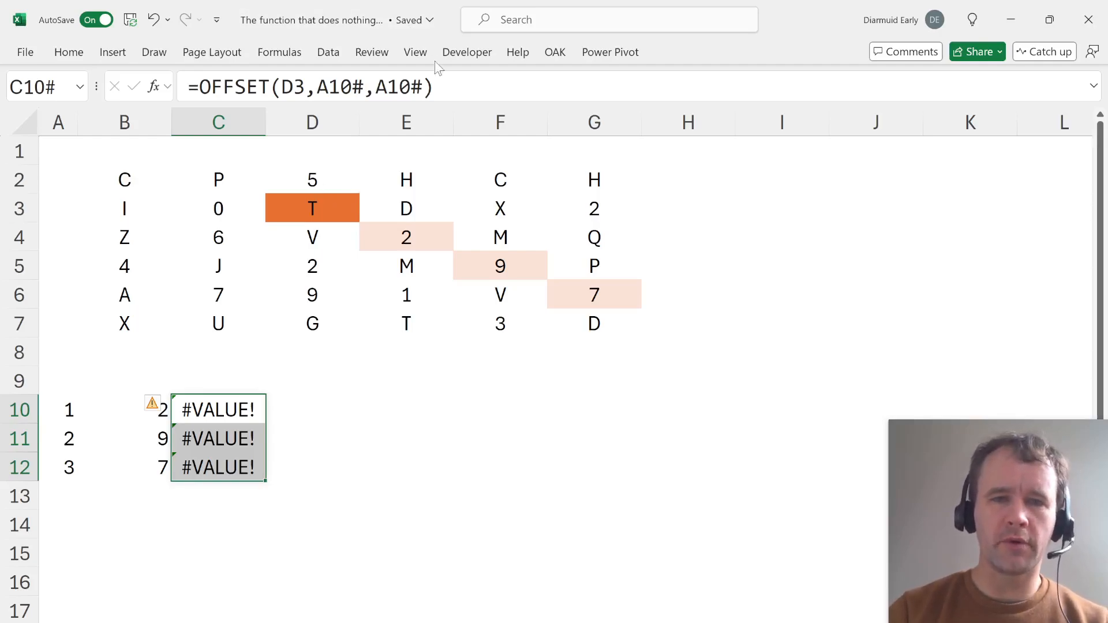
- Copy the OFFSET expression from C10 and multiply it by 1 in D10, as =1*OFFSET(D3,A10#,A10#)
drag(434, 86, 198, 66)
key(ctrl+c)
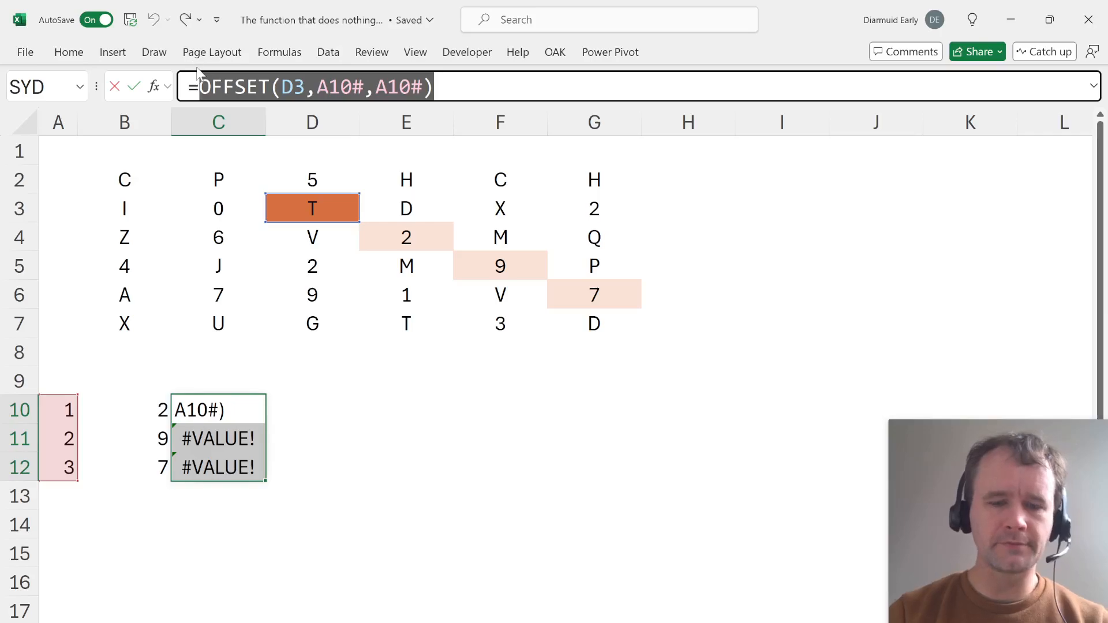
key(Tab)
text(=)
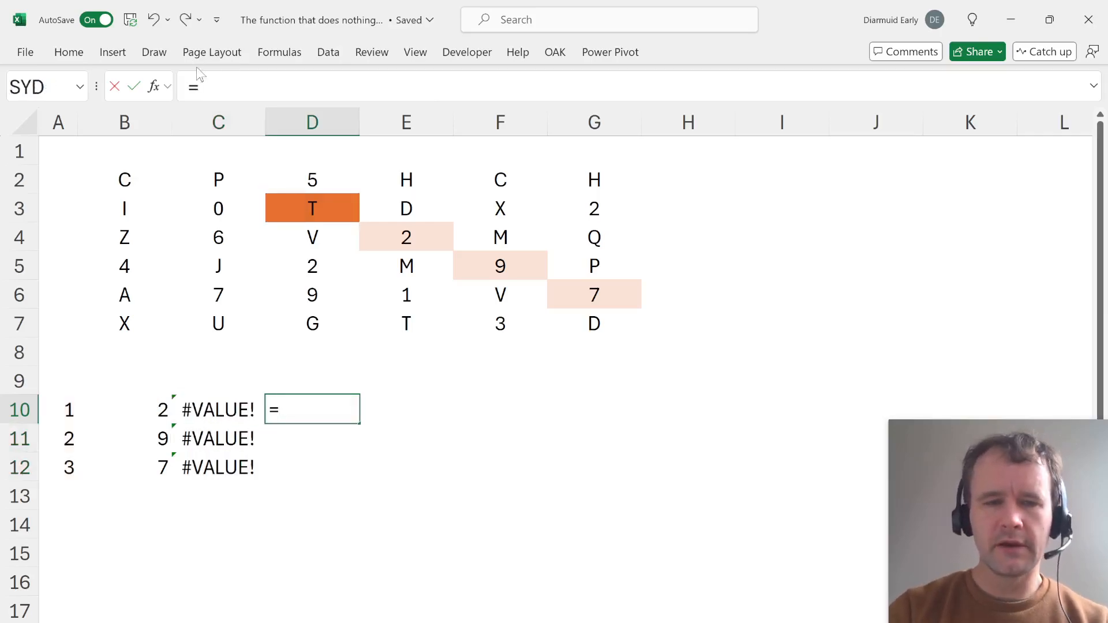
text(n)
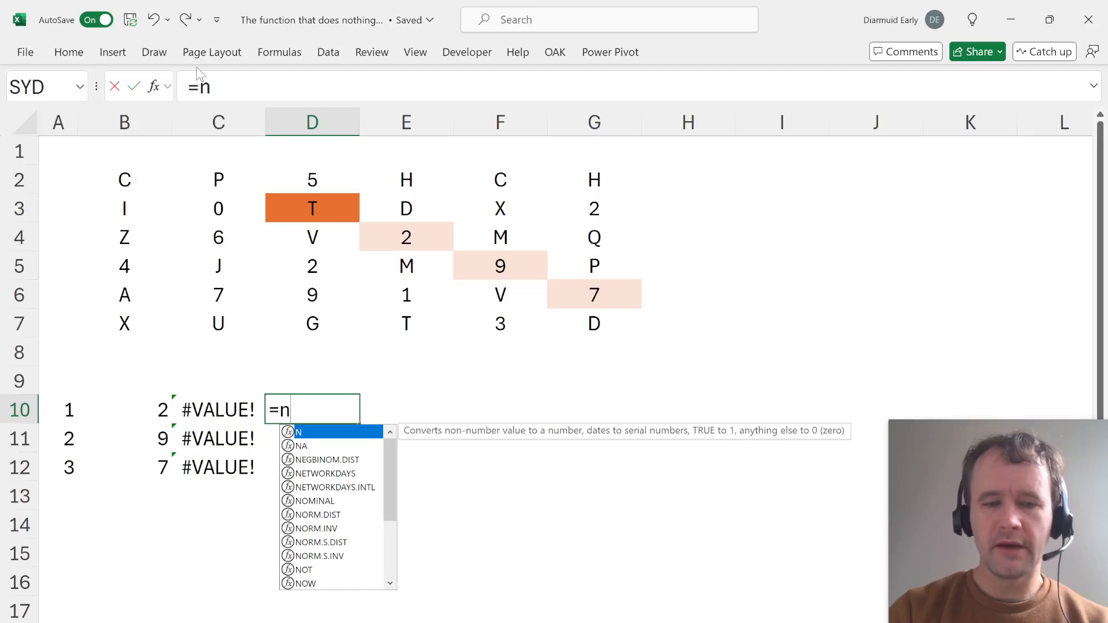
text(()
key(BackSpace)
key(BackSpace)
text(1*)
key(ctrl+v)
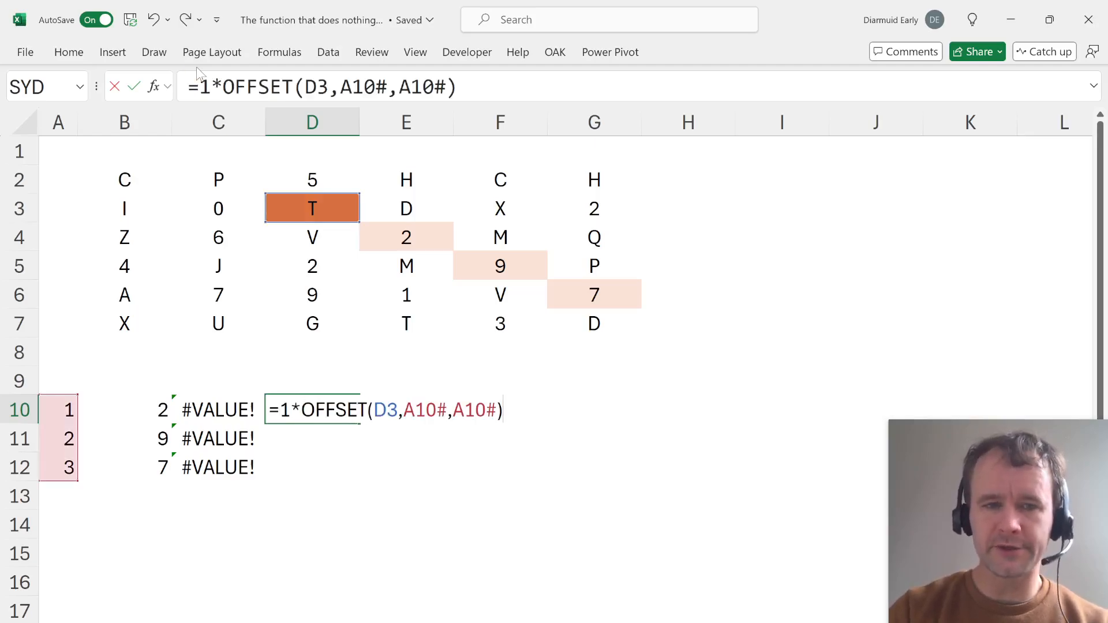
key(Return)
key(Up)
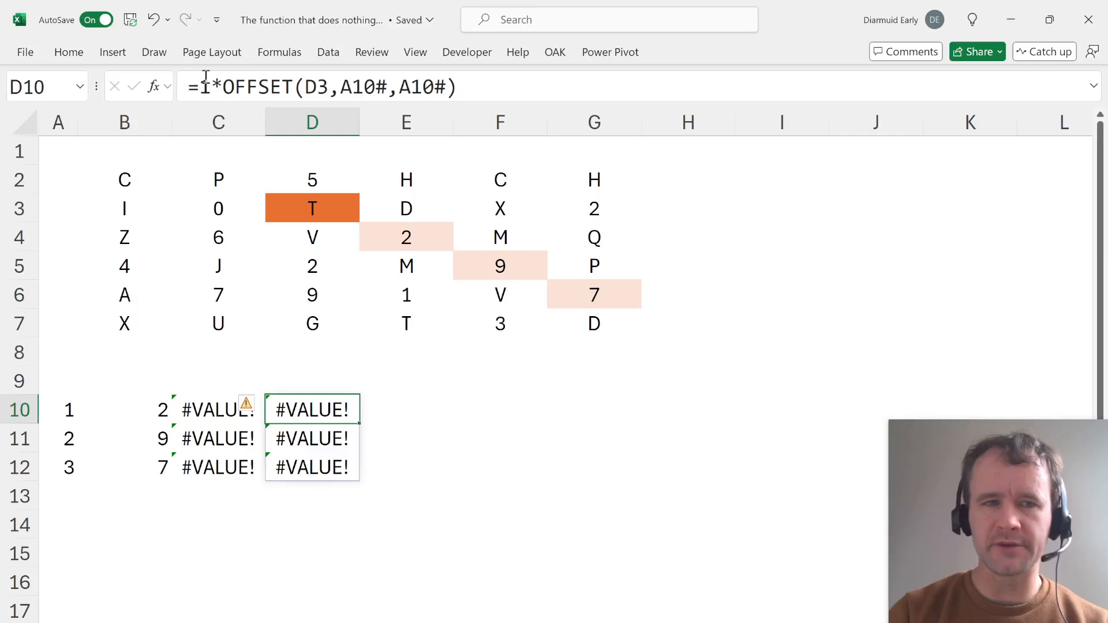
- Replace the multiplication in D10 with the N function, making the formula =N(OFFSET(D3,A10#,A10#))
click(220, 86)
key(BackSpace)
key(BackSpace)
text(n()
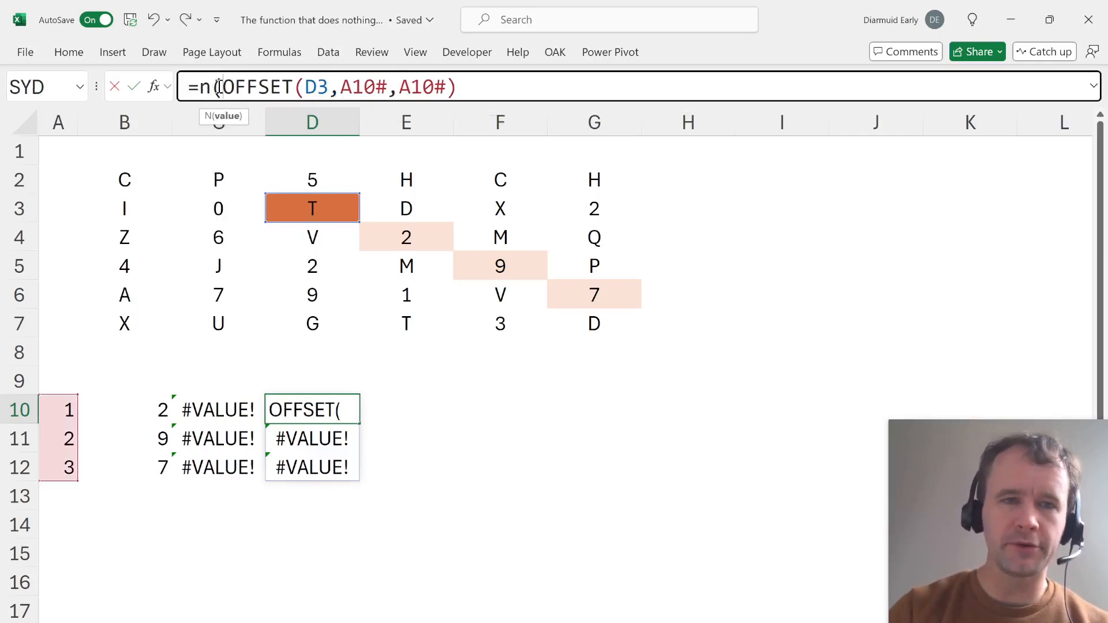
key(End)
text())
key(Return)
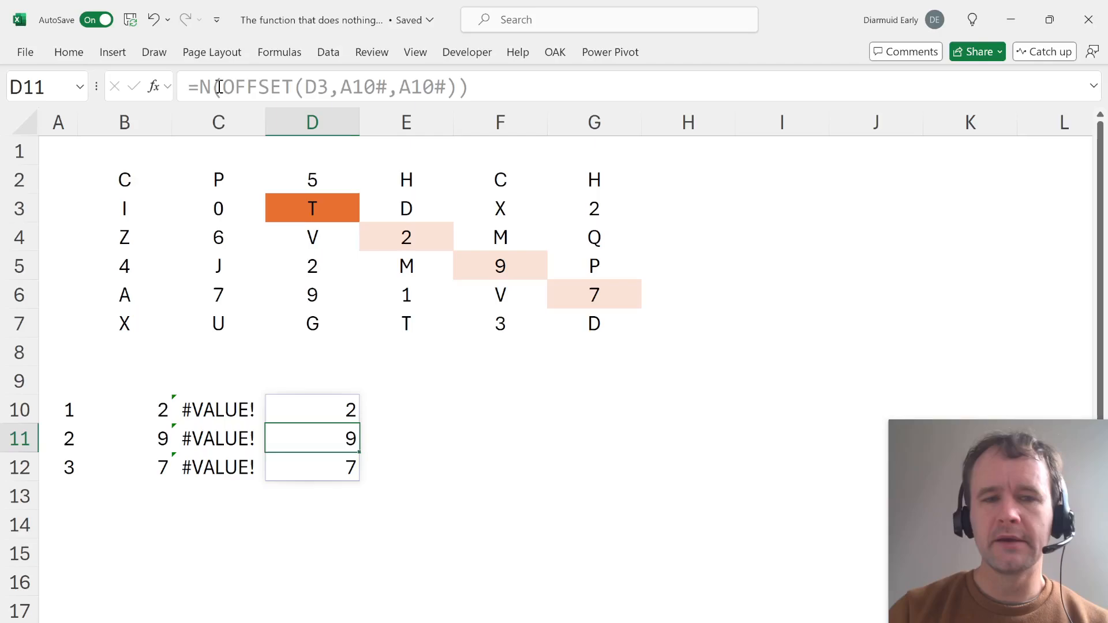
key(Up)
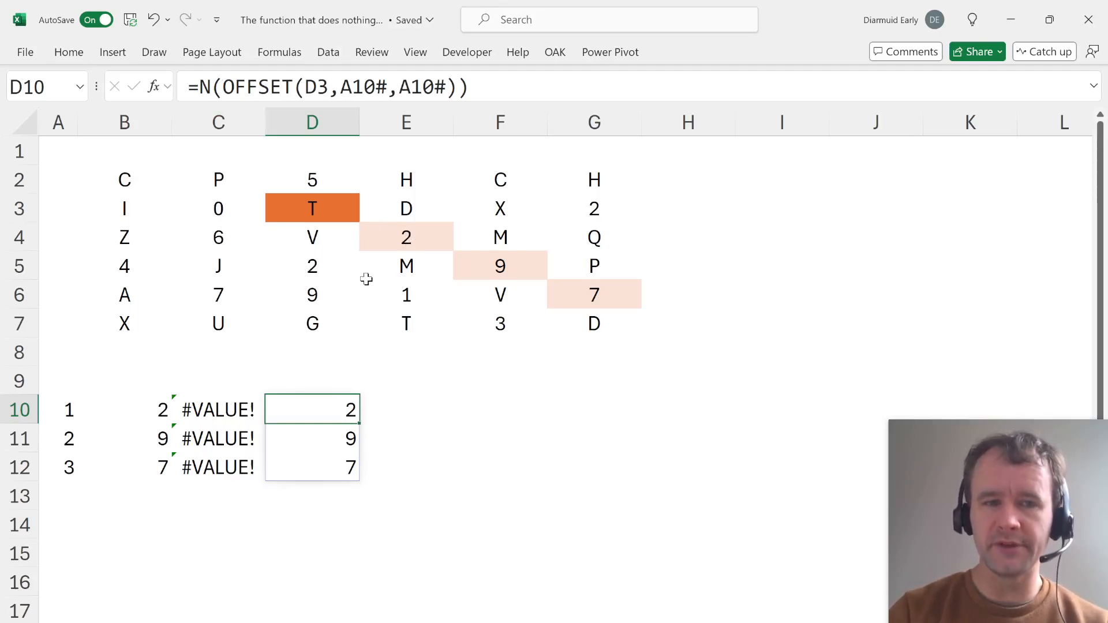
- Copy the D10 formula text into E10 and move its starting reference to C3, giving =N(OFFSET(C3,A10#,A10#))
click(480, 88)
key(ctrl+a)
key(ctrl+c)
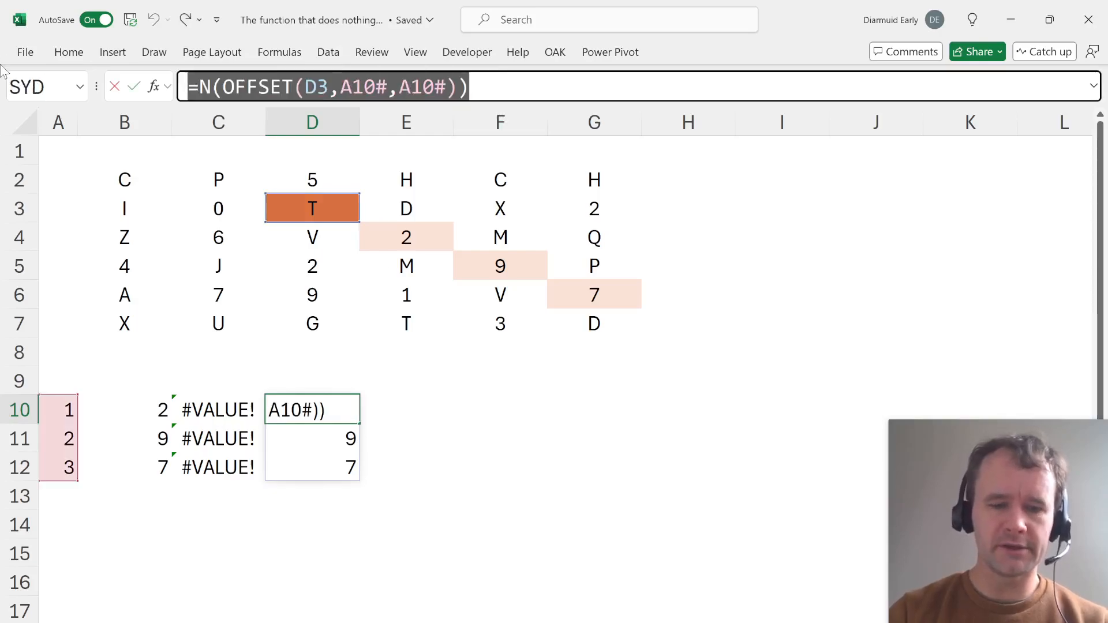
key(Tab)
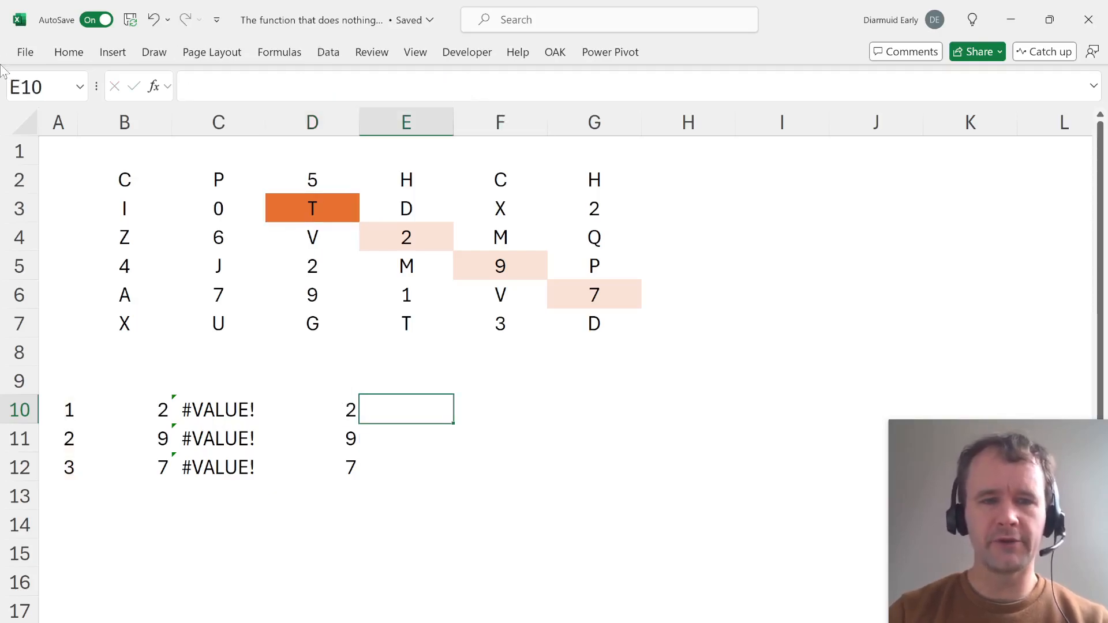
click(230, 85)
key(ctrl+v)
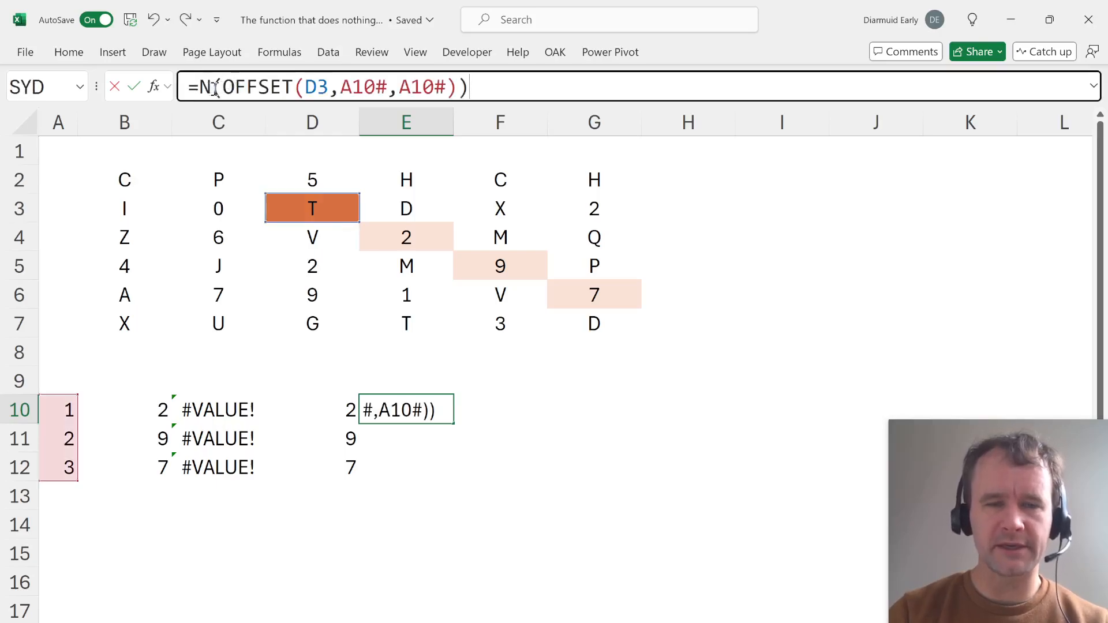
drag(301, 196, 243, 202)
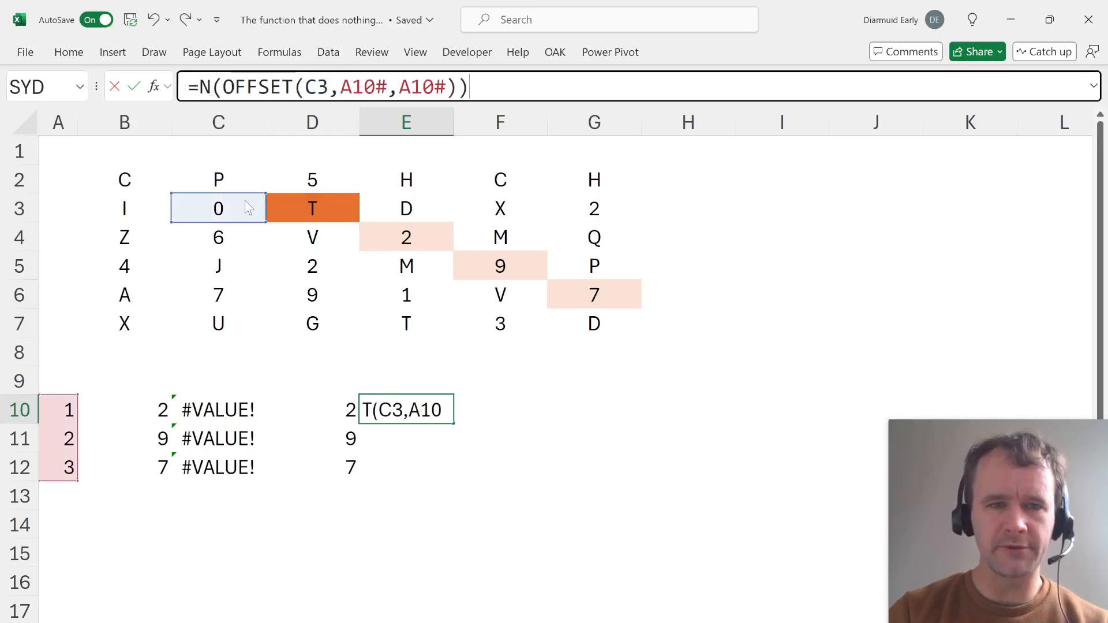
key(Return)
key(Up)
- Fill the diagonal cells D4, E5 and F6 with light blue
click(345, 235)
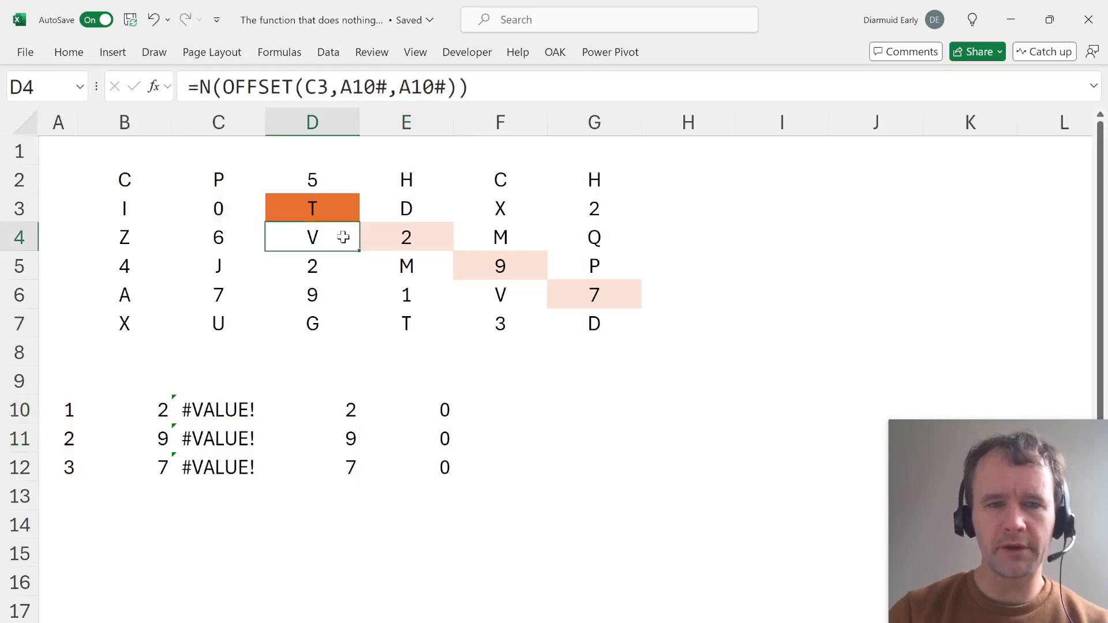
ctrl+click(408, 267)
ctrl+click(480, 295)
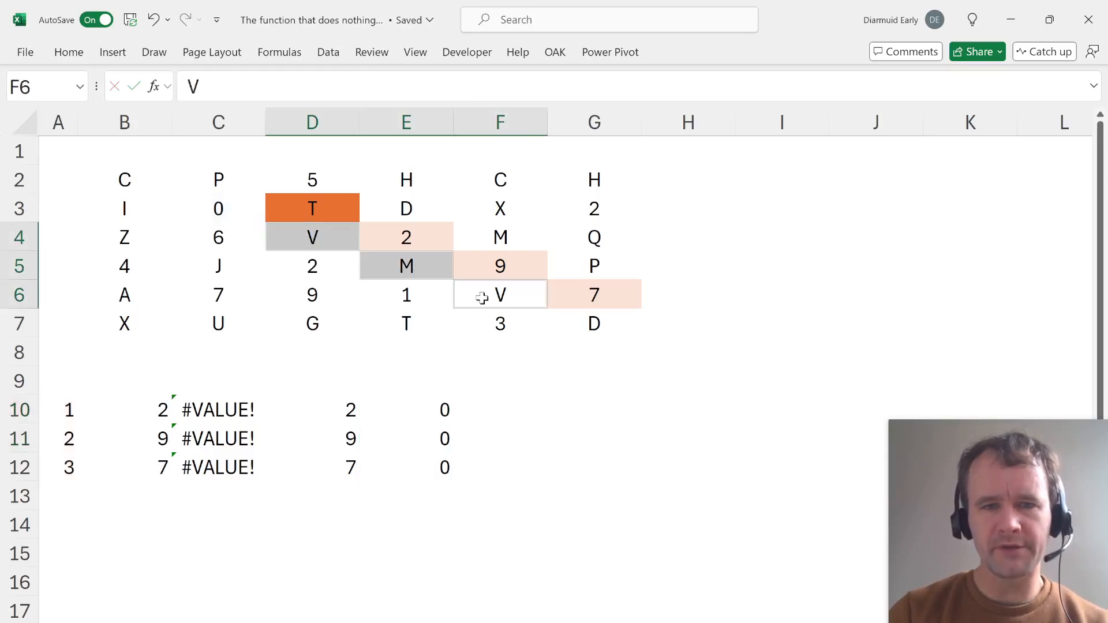
click(64, 52)
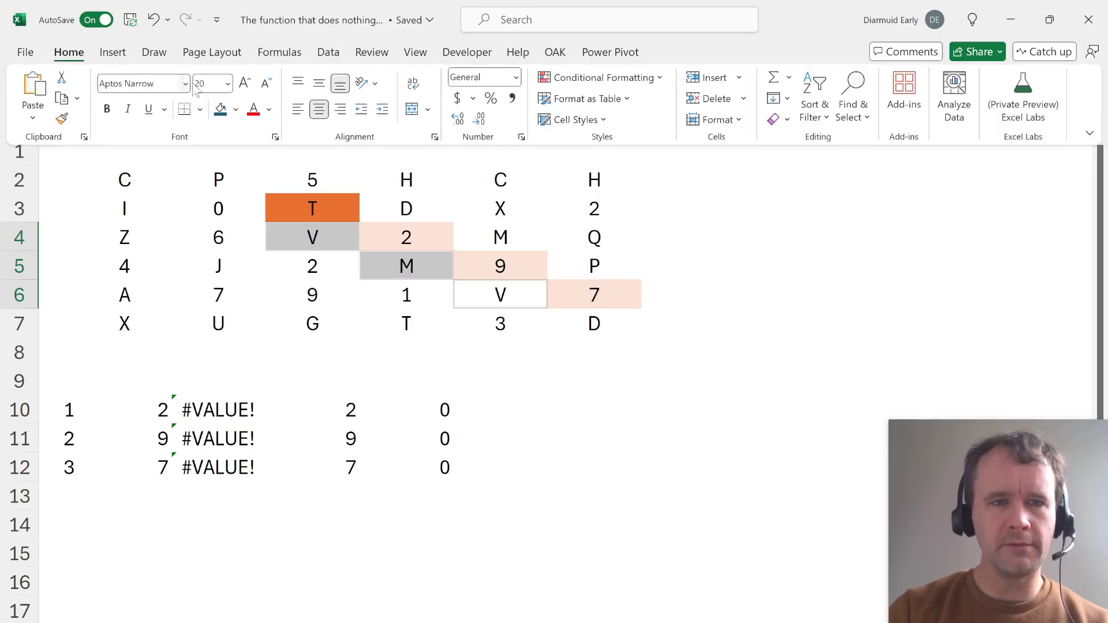
click(235, 109)
click(274, 208)
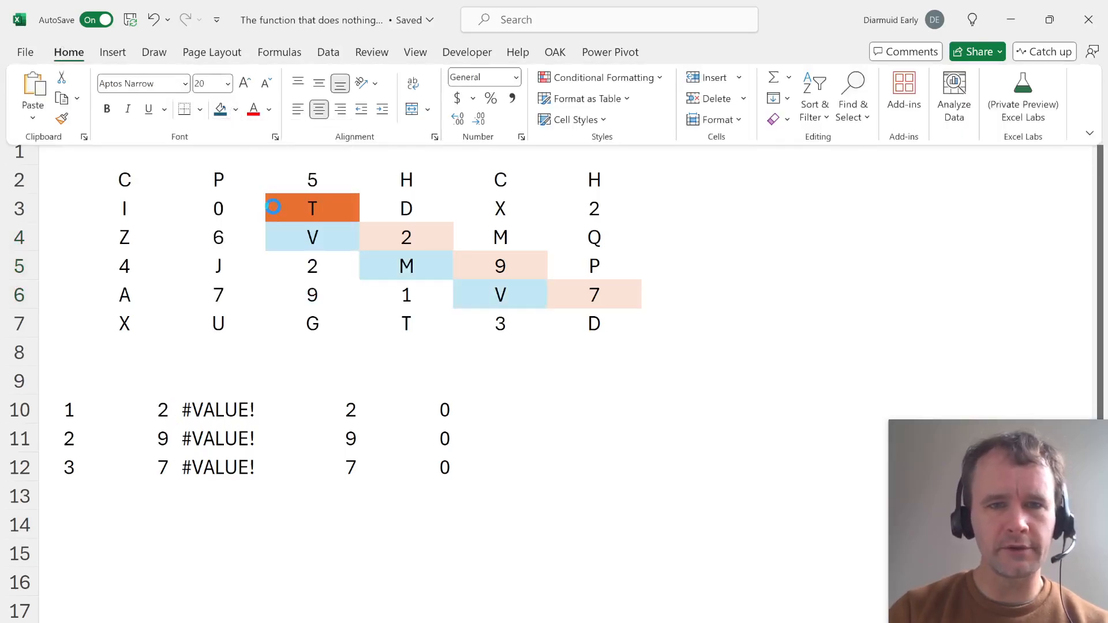
- Replace the N function in E10 with T, making =T(OFFSET(C3,A10#,A10#)), and select its spilled results
click(426, 404)
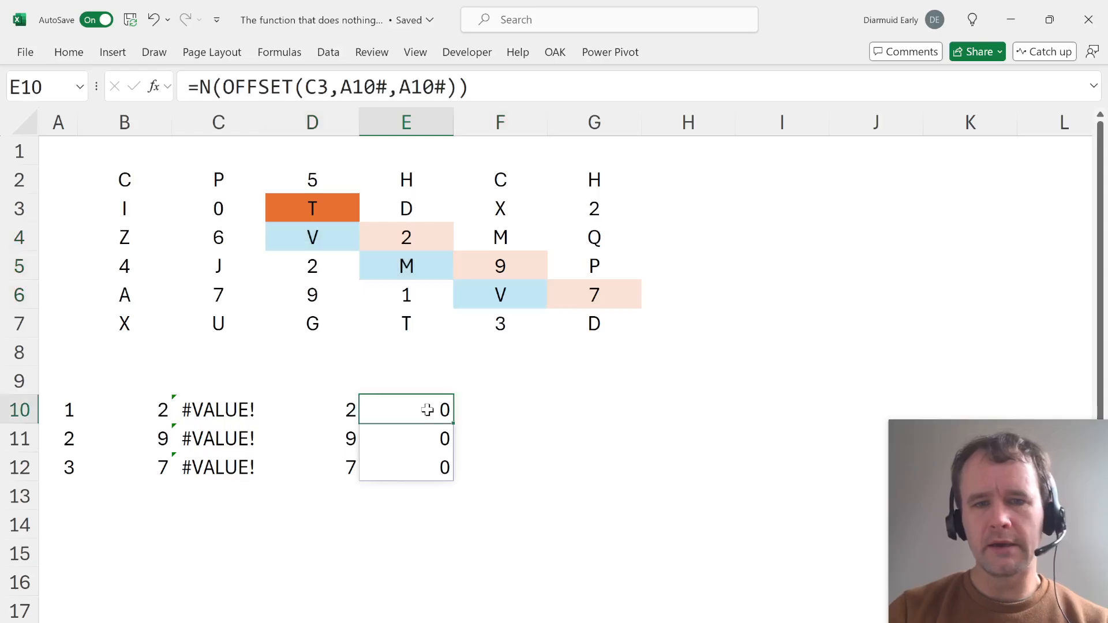
click(210, 88)
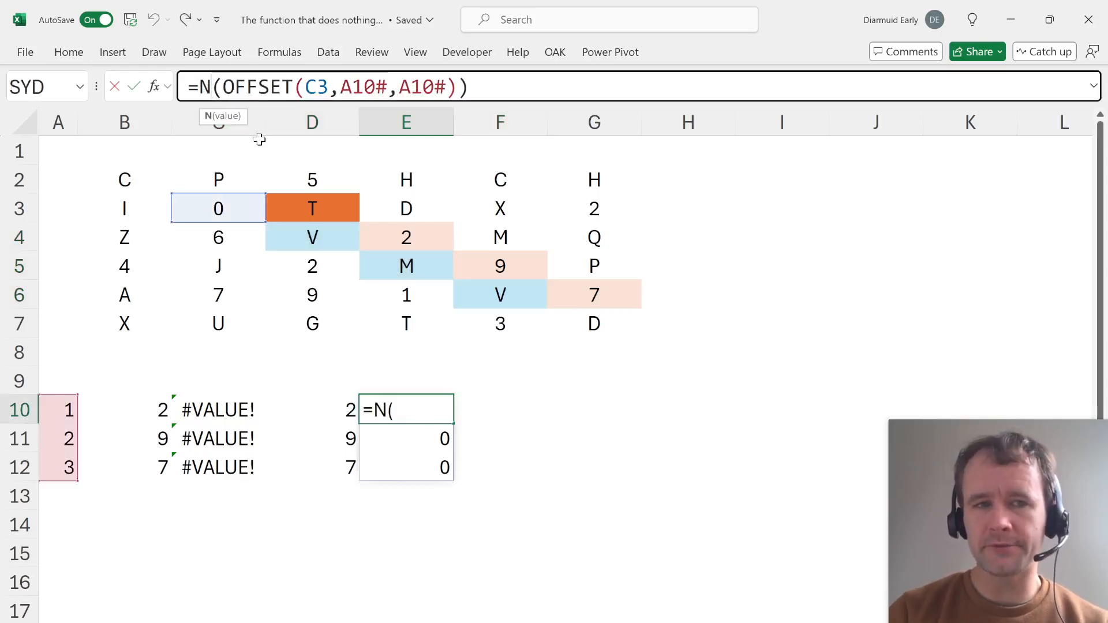
key(BackSpace)
text(T)
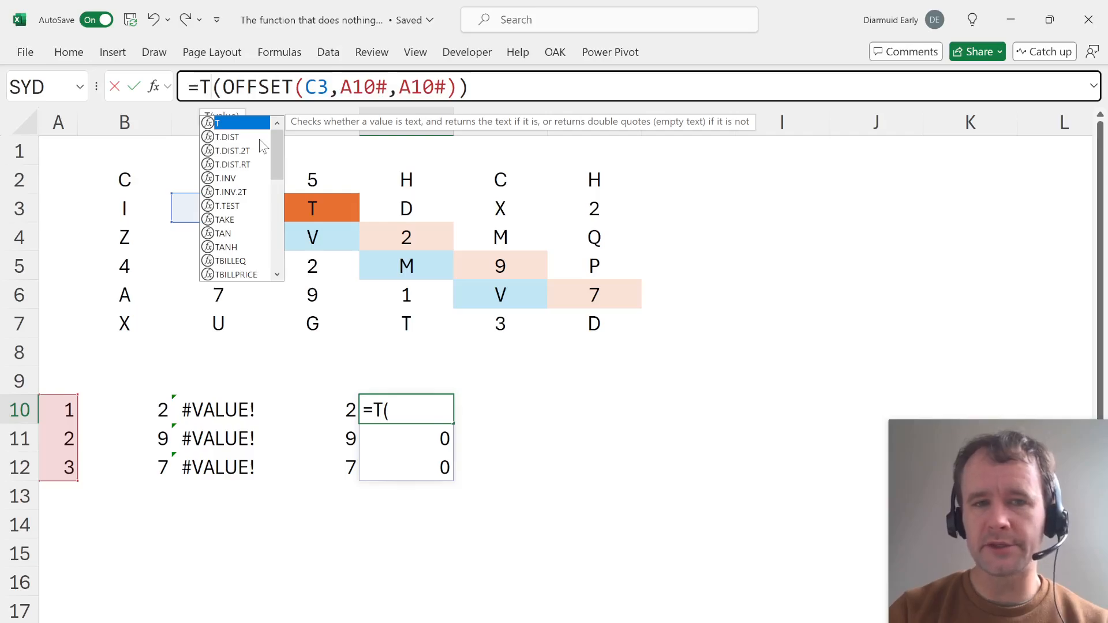
key(Return)
key(Up)
key(shift+Down)
key(shift+Down)
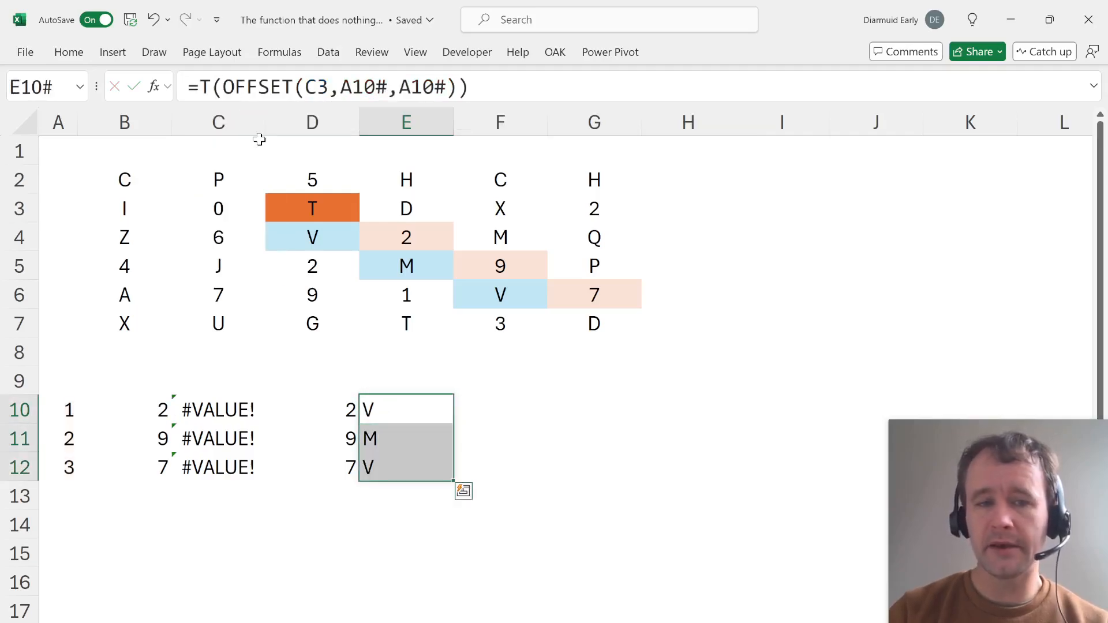
- Compare the N formula in D10 with the T formula in E10, ending with both result columns D10:E12 selected
key(Left)
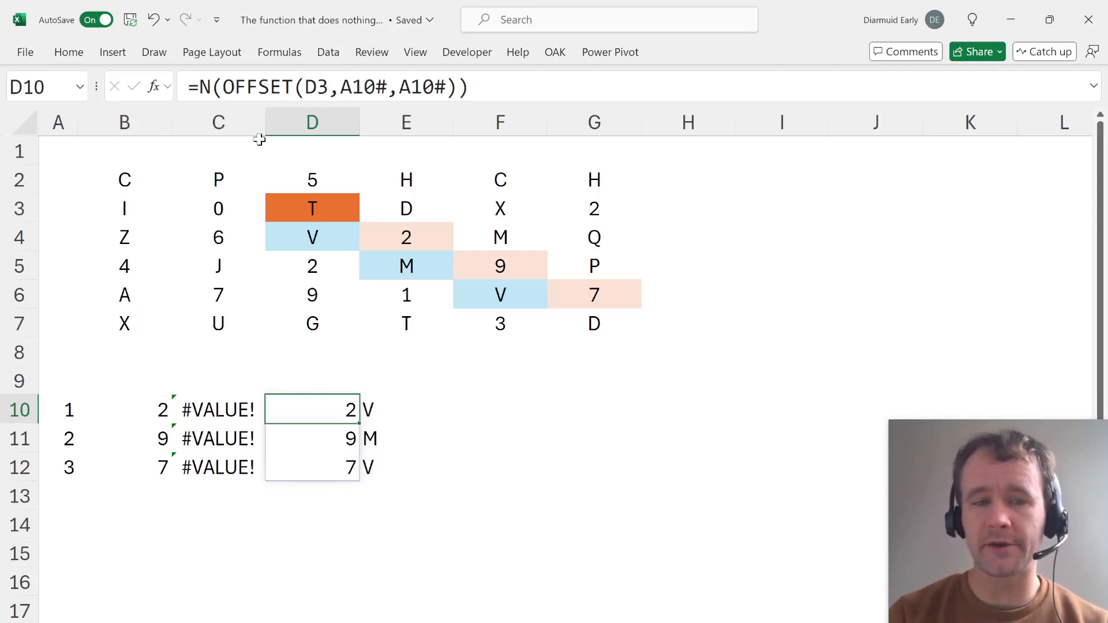
key(Right)
key(Right)
key(Left)
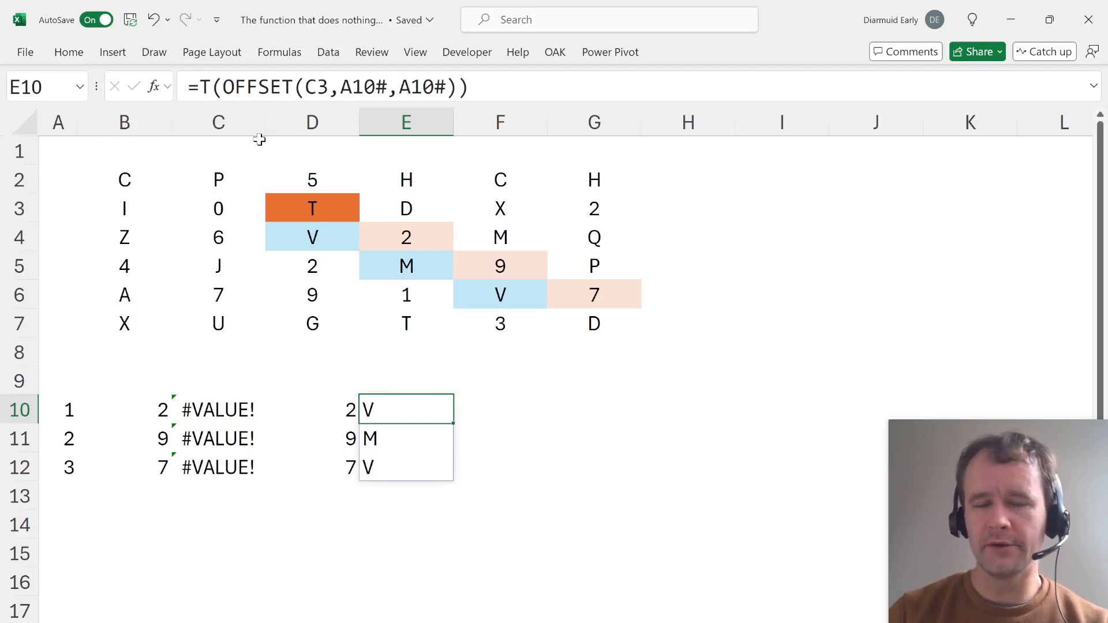
key(Left)
key(Right)
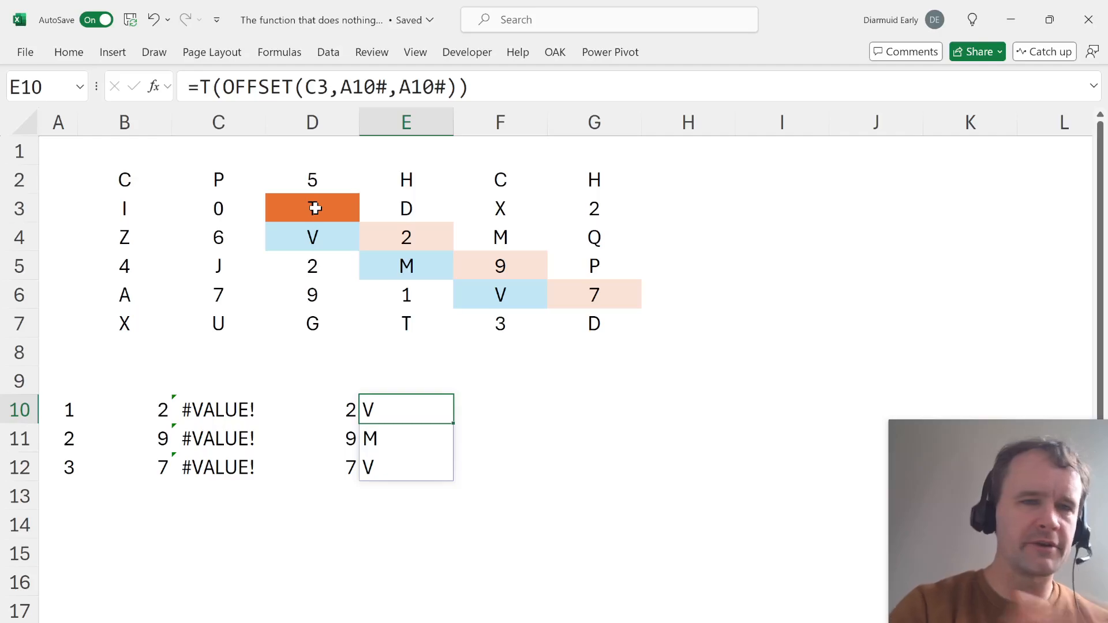
key(Left)
key(ctrl+shift+Right)
key(ctrl+shift+Down)
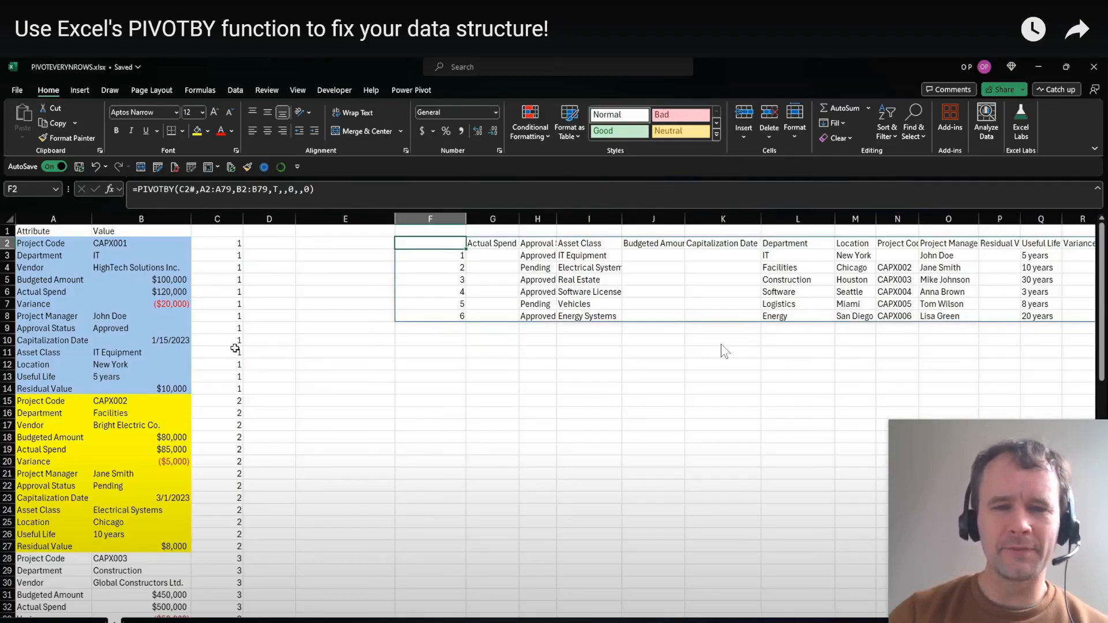
- Play and rewind the PIVOTBY video to review how the aggregation function in the F2 formula affects its output
click(542, 400)
click(542, 400)
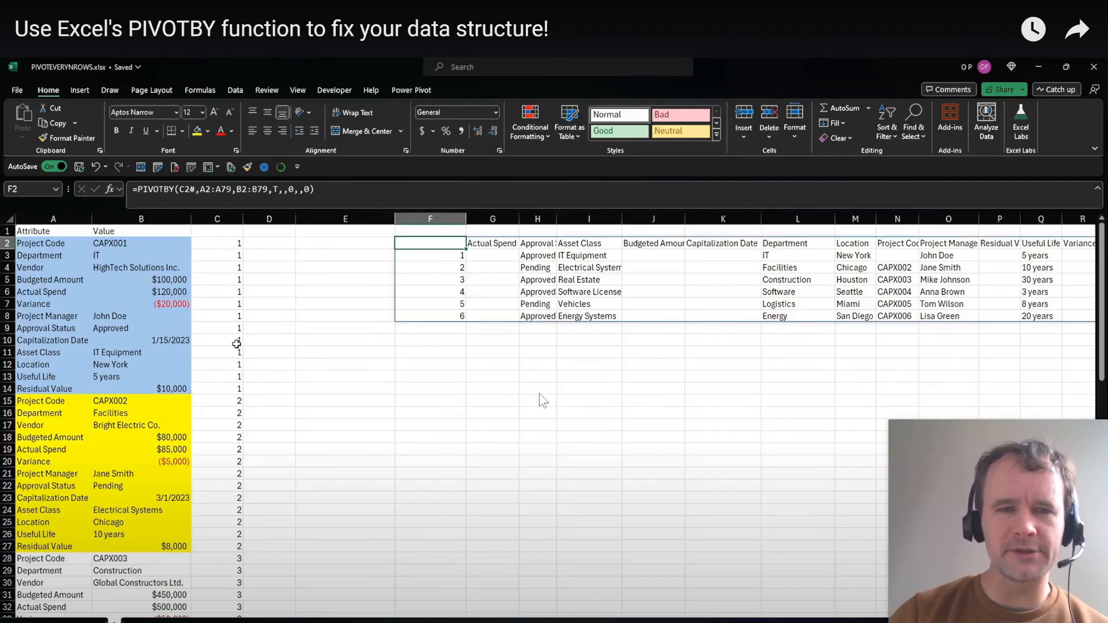
key(Left)
key(Left)
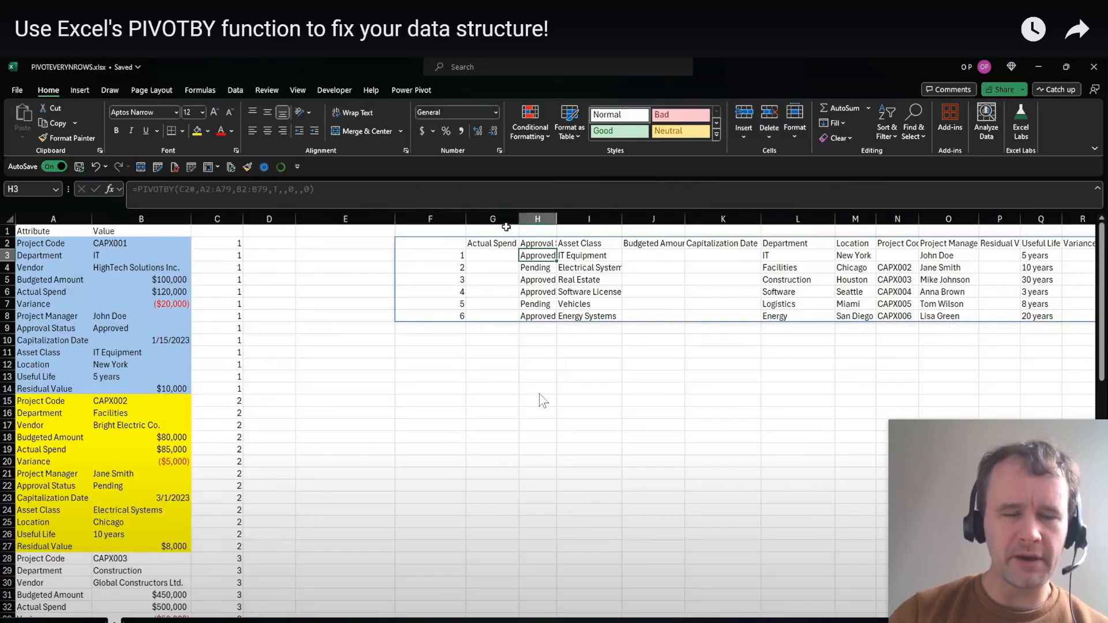
key(Left)
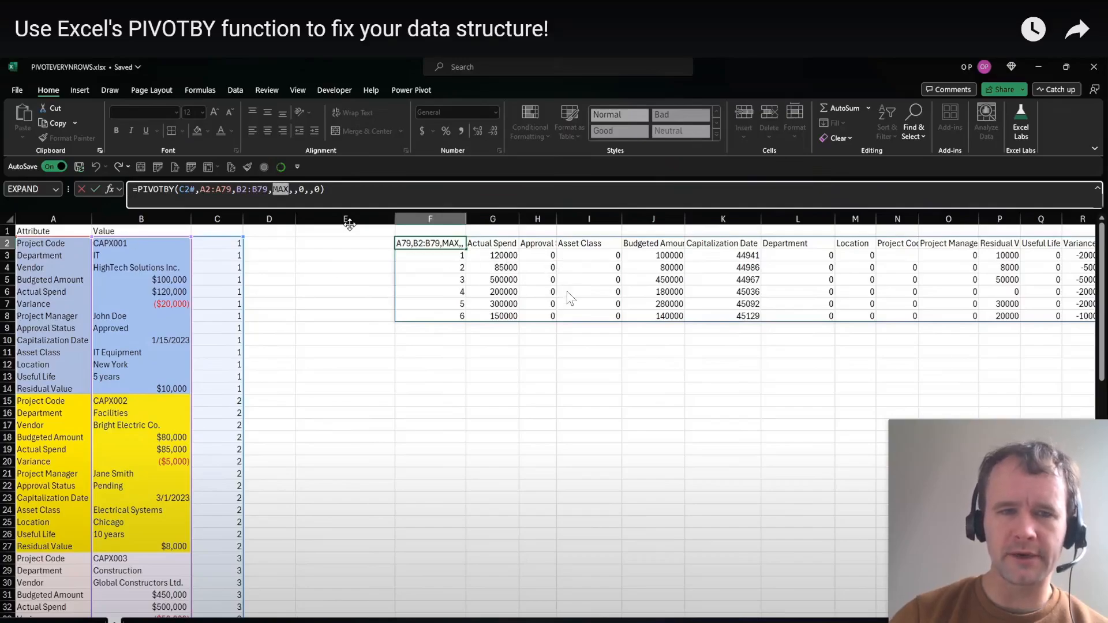
key(Right)
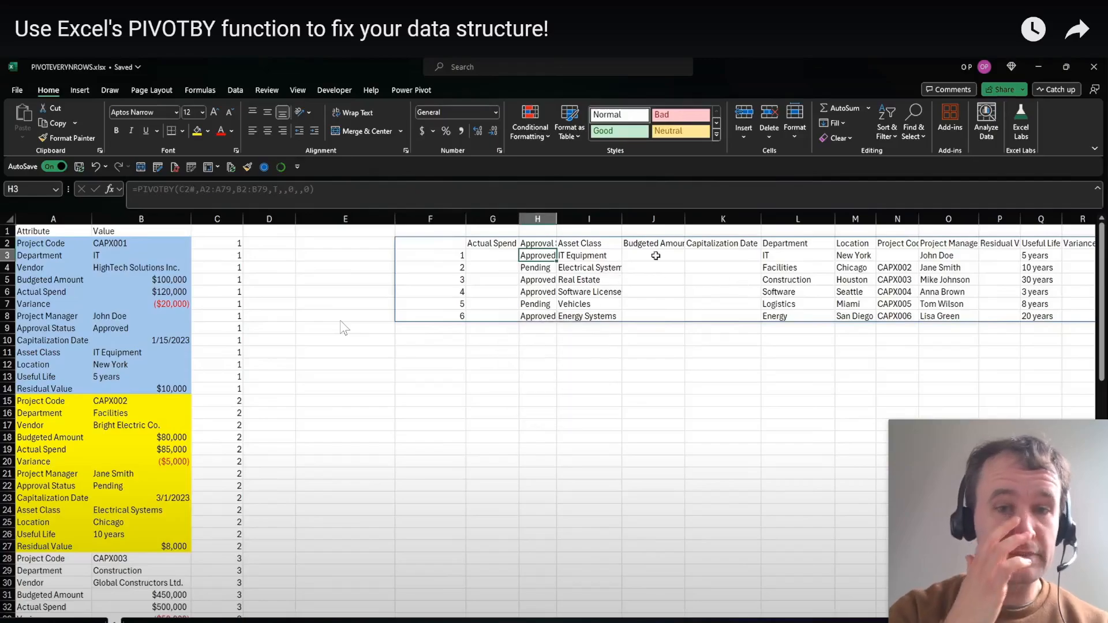
- Examine the Budgeted Amount and Capitalization Date results, the Vendor entries in the source data and the PIVOTBY formula in F2
drag(656, 255, 729, 302)
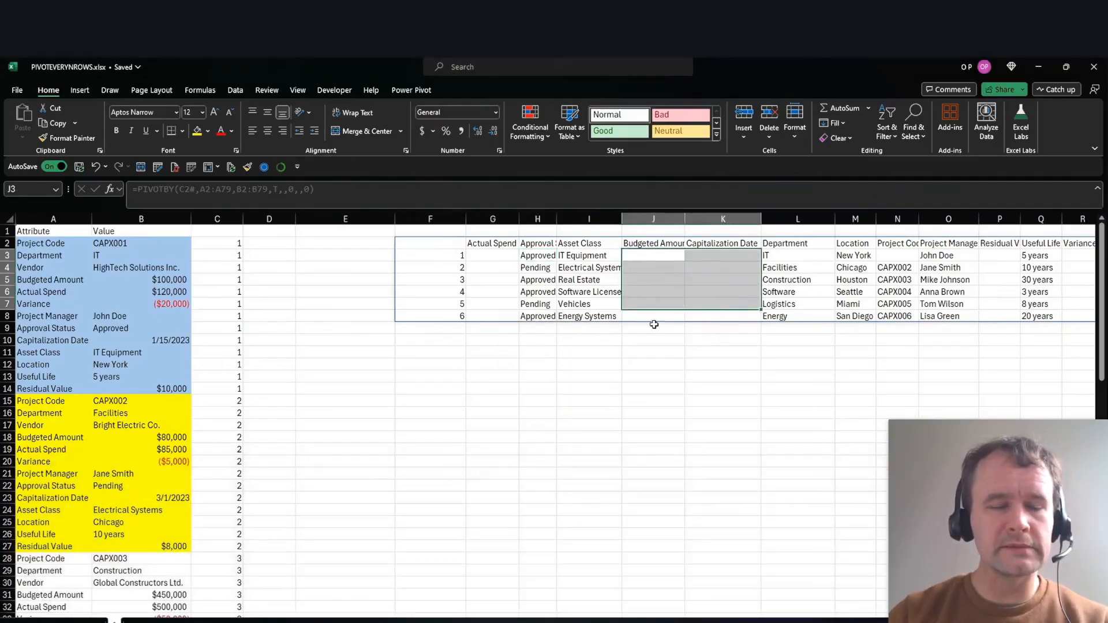
click(448, 249)
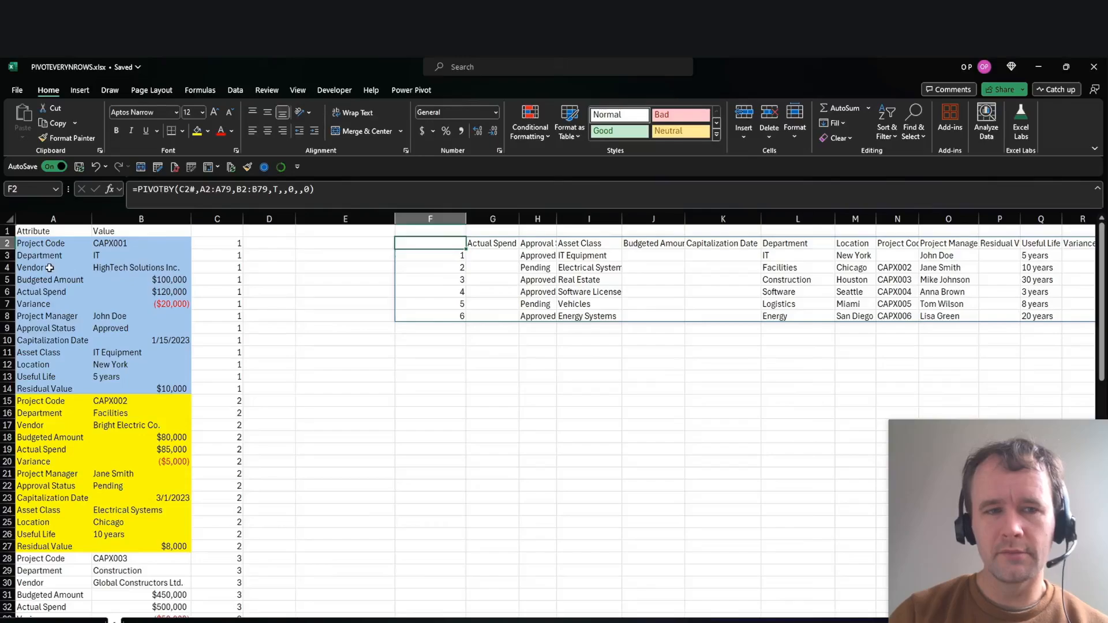
drag(41, 267, 121, 267)
ctrl+click(131, 233)
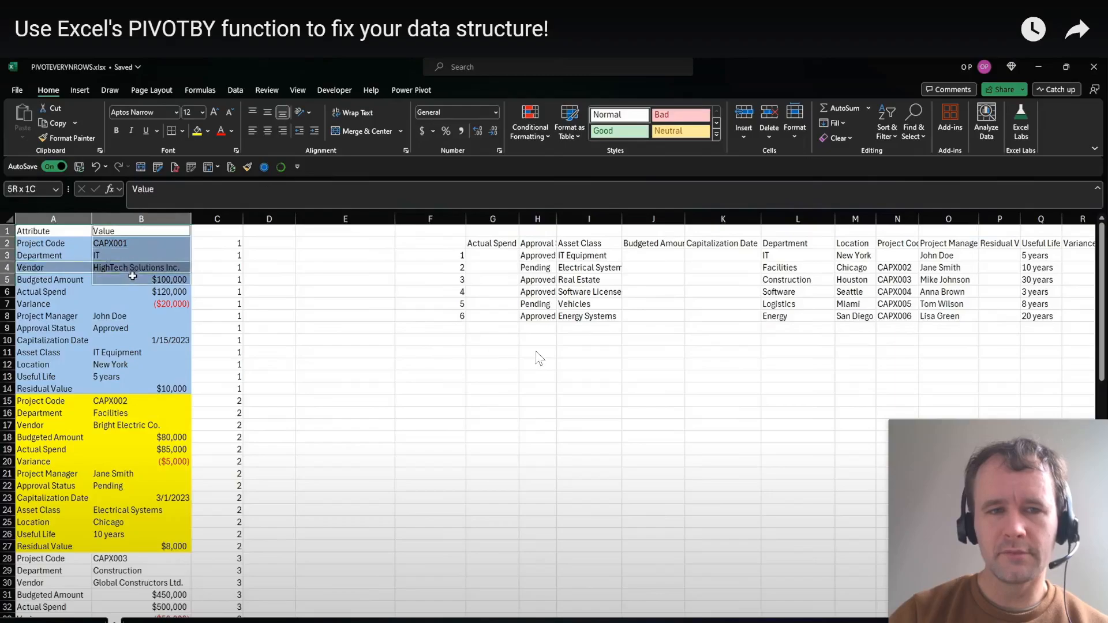
click(141, 269)
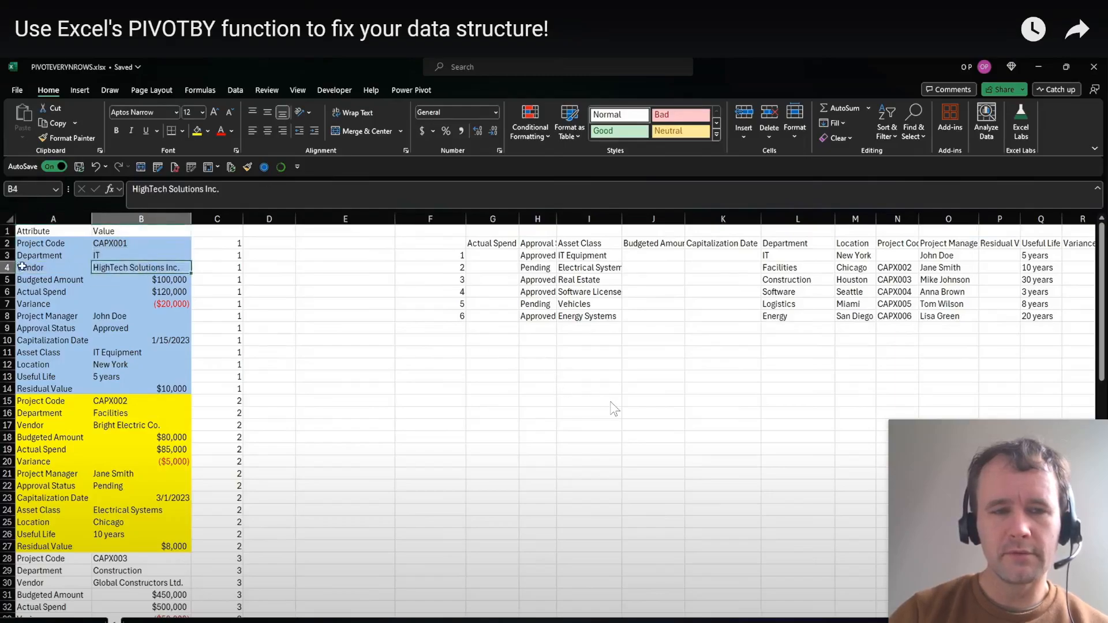
drag(35, 267, 125, 271)
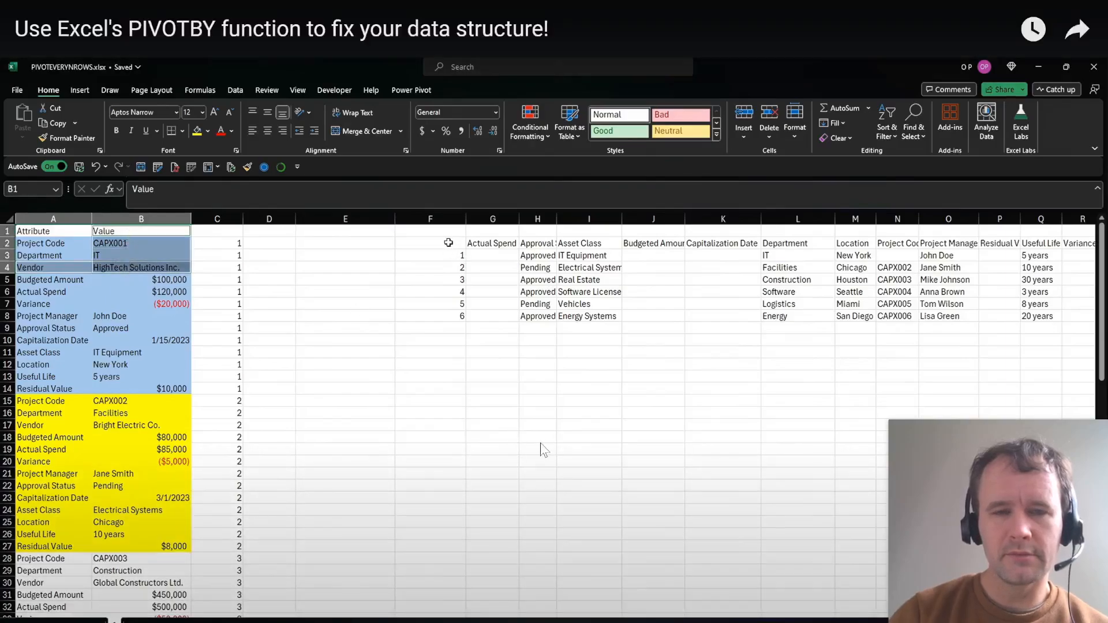
click(448, 242)
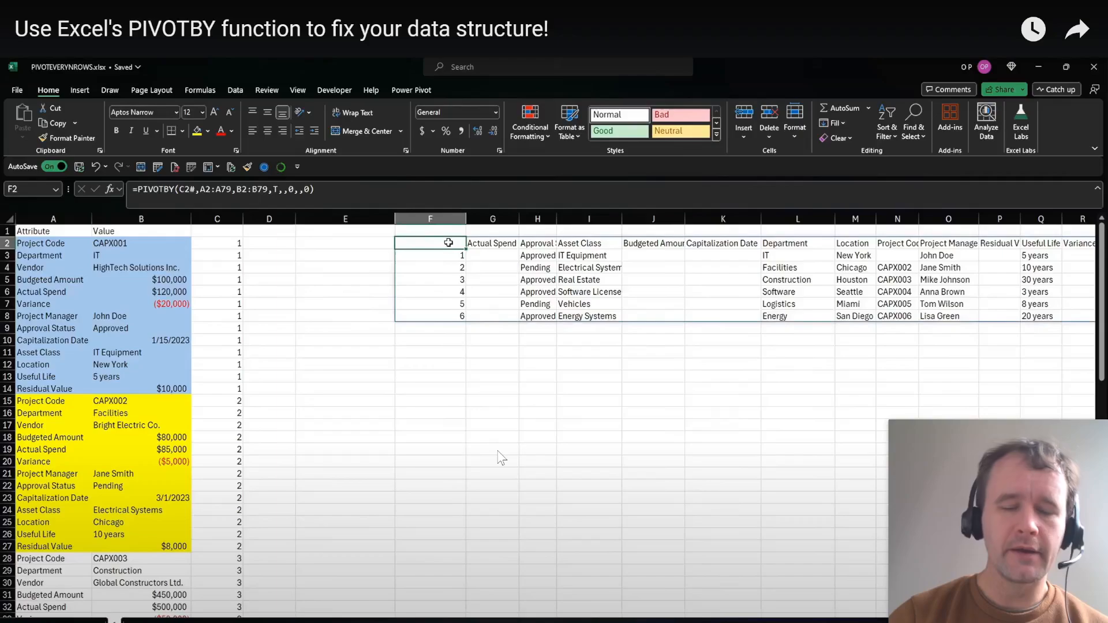
click(499, 456)
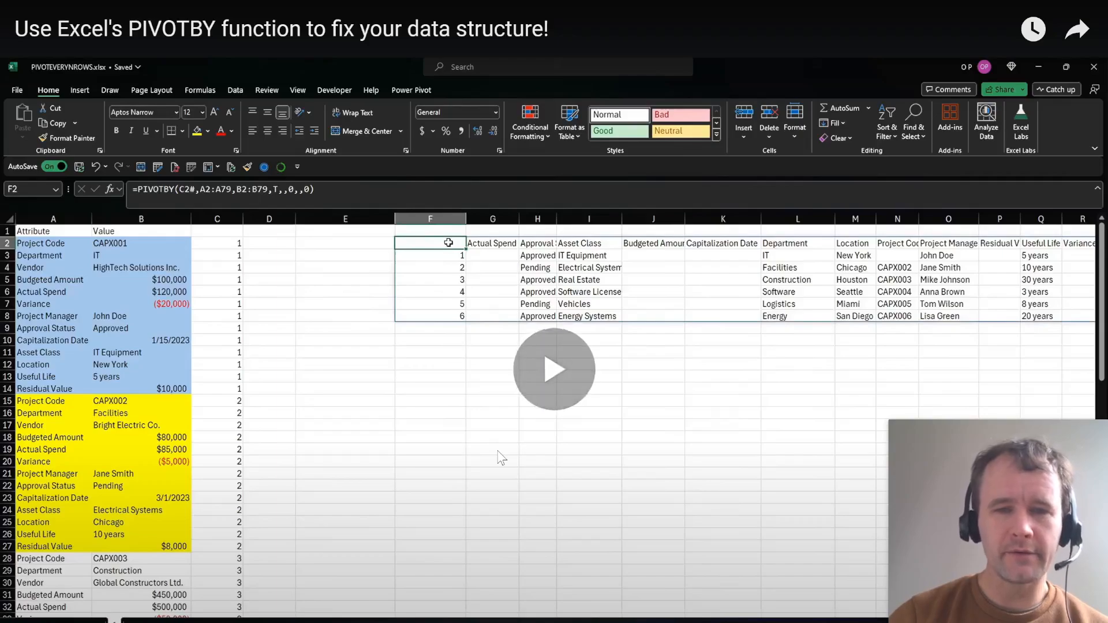
- Replace the T function in the F2 formula with SINGLE, making =PIVOTBY(C2#,A2:A79,B2:B79,SINGLE,,0,,0)
click(277, 189)
key(BackSpace)
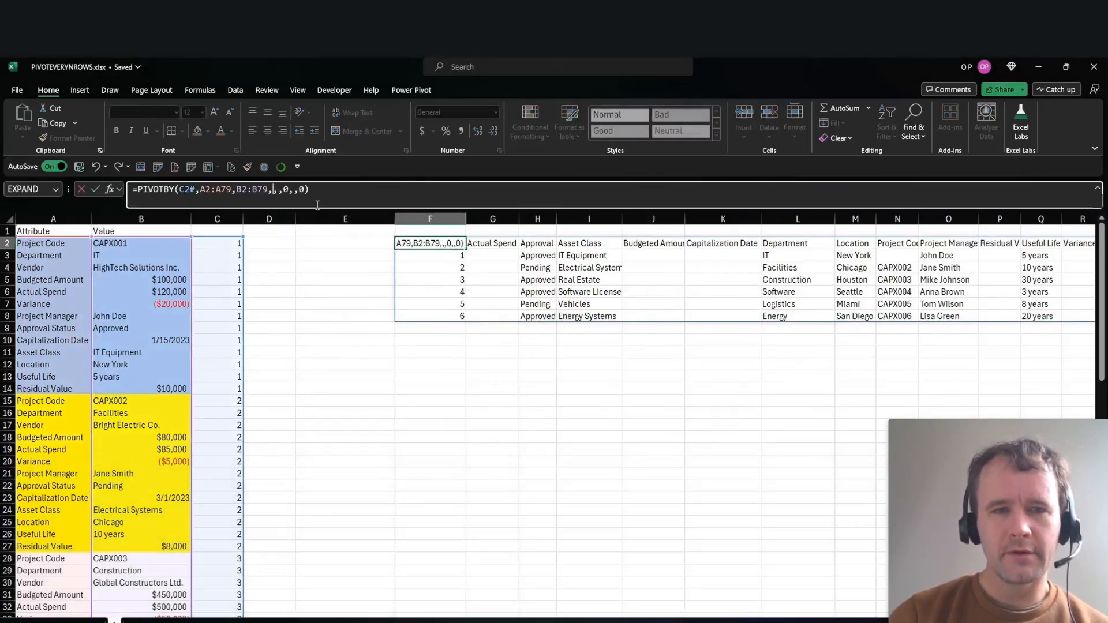
text(SINGLE)
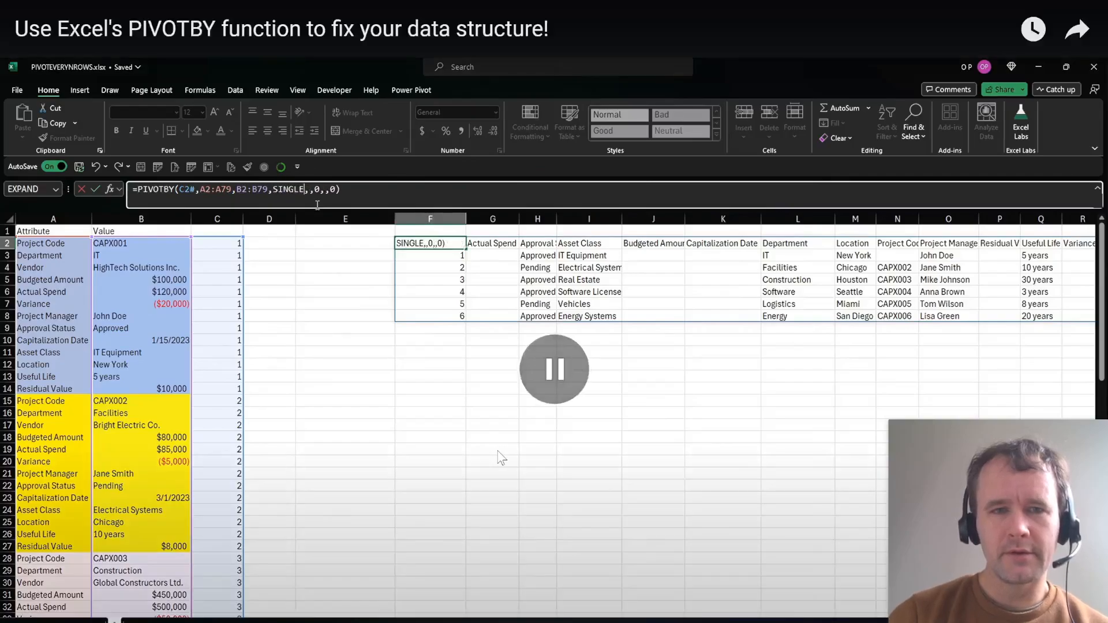
key(Return)
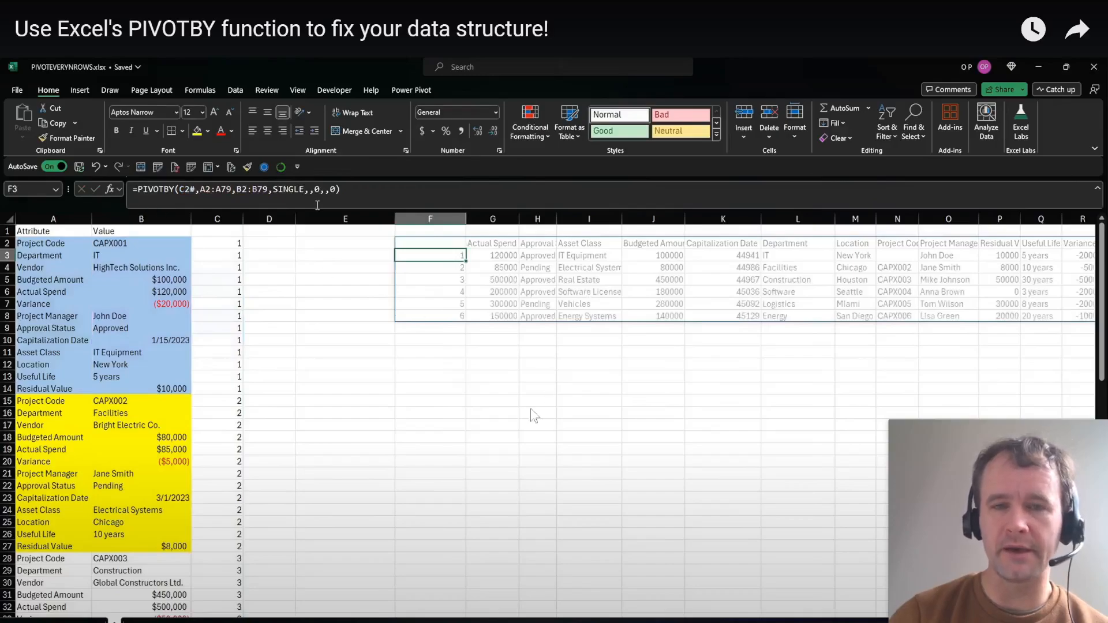
- Stop the PIVOTBY video, leave its full-screen view and switch back to the Excel workbook
click(490, 427)
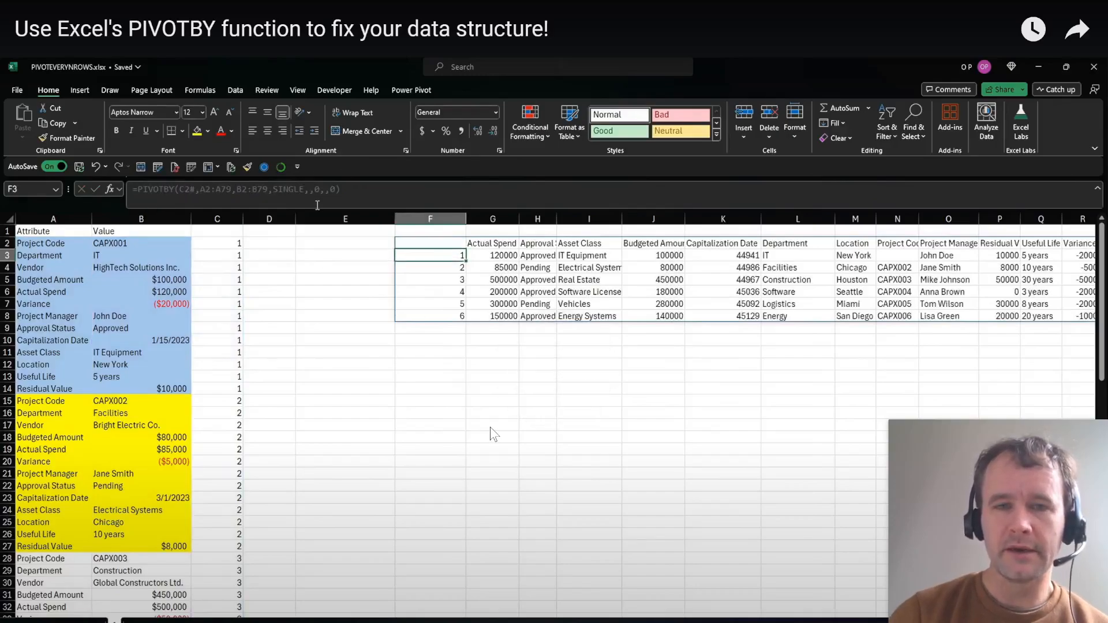
click(491, 428)
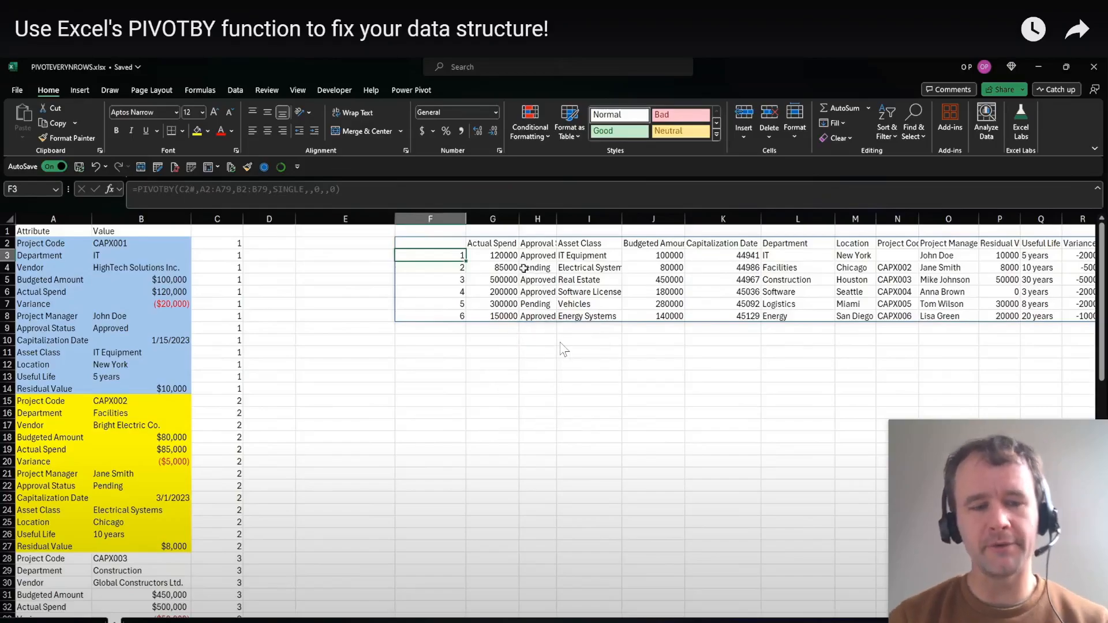
key(Escape)
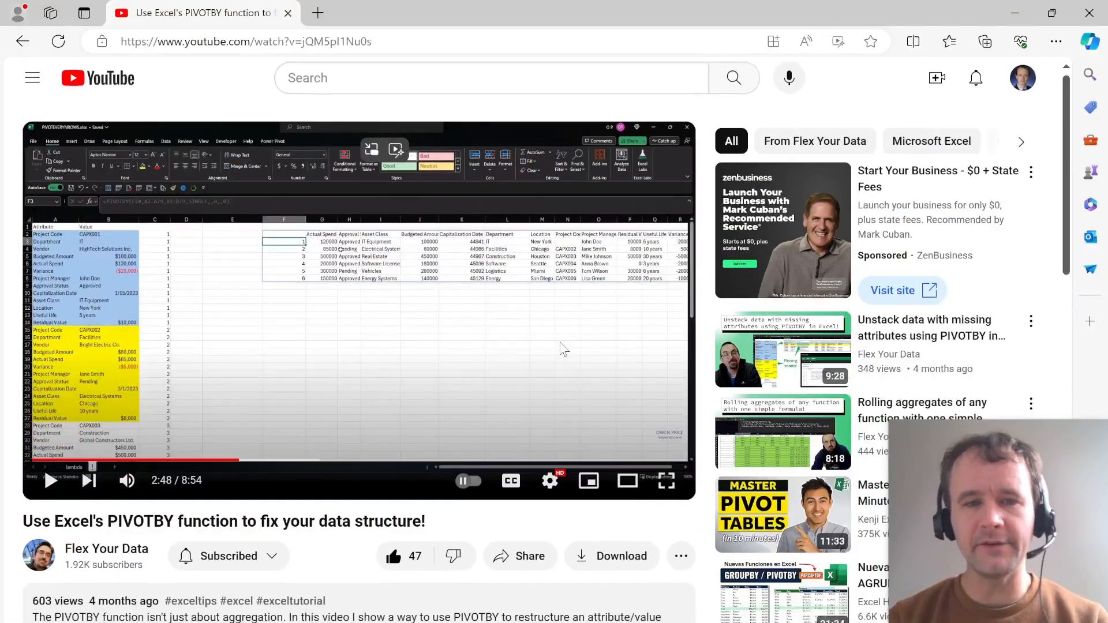
key(alt+Tab)
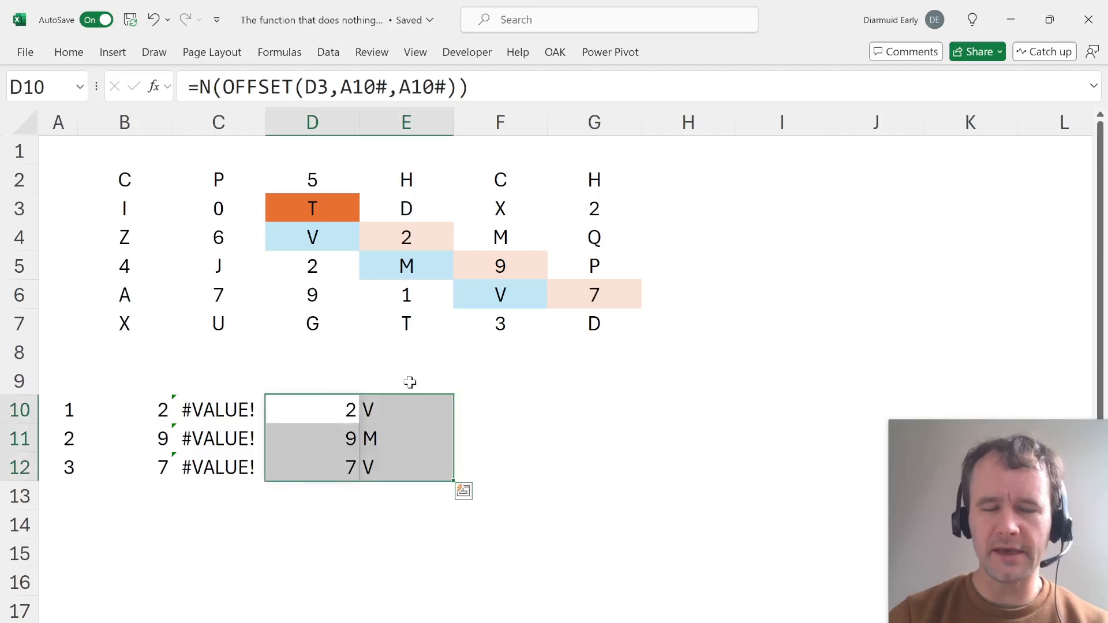
- Copy the OFFSET expression from E10 into a MAP formula in F10, entering =MAP(OFFSET(C3,A10#,A10#),SINGLE)
click(386, 410)
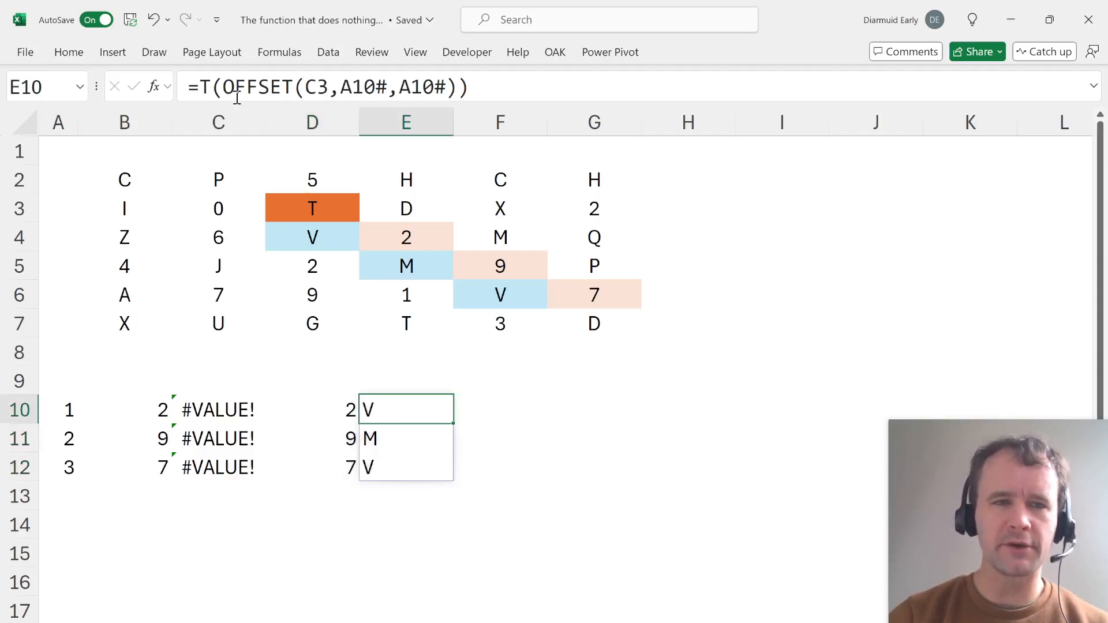
drag(224, 87, 457, 89)
key(ctrl+c)
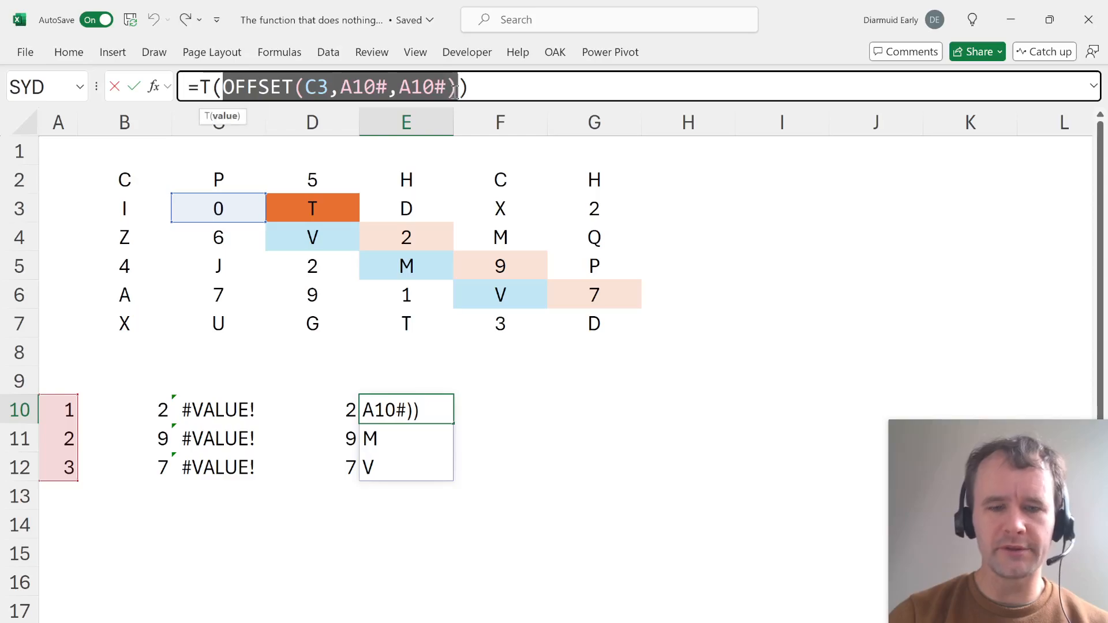
key(Tab)
click(346, 87)
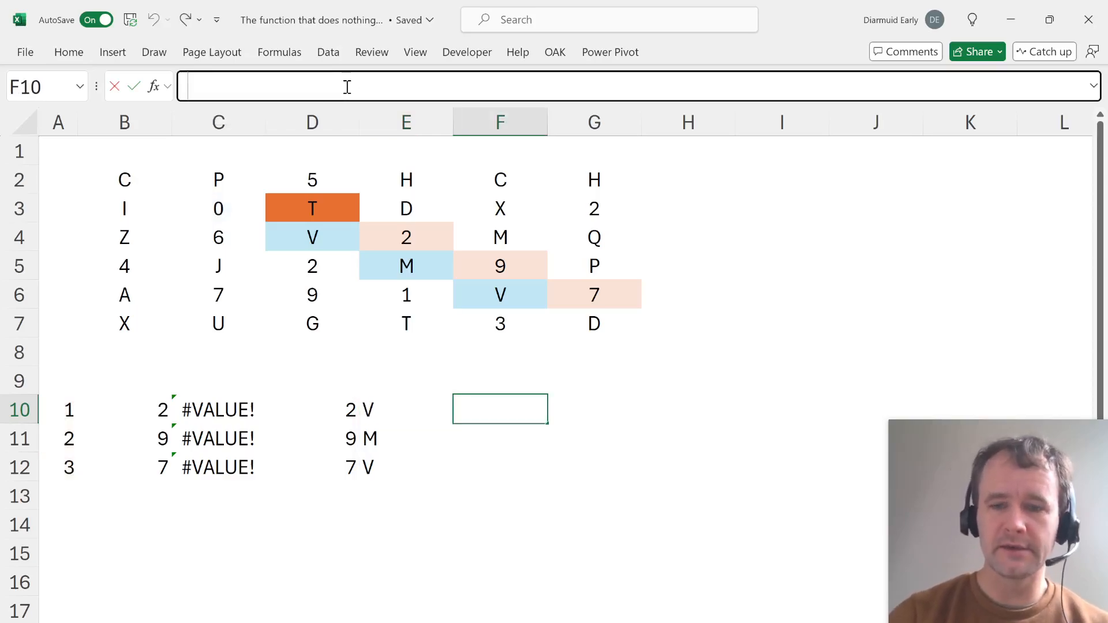
text(=map)
key(Tab)
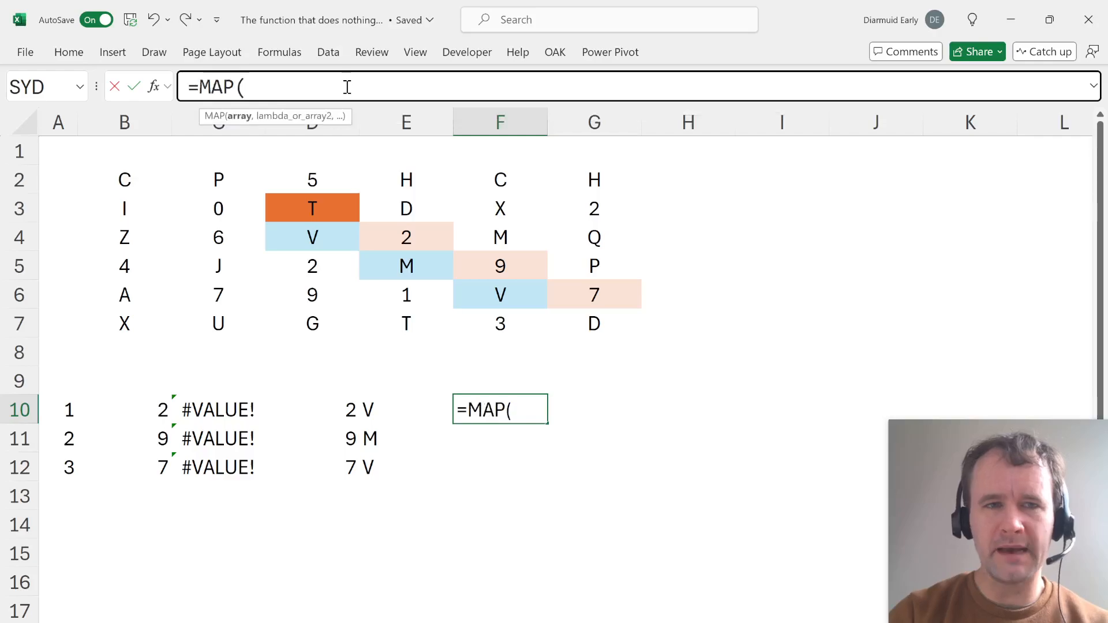
key(ctrl+v)
text(,single))
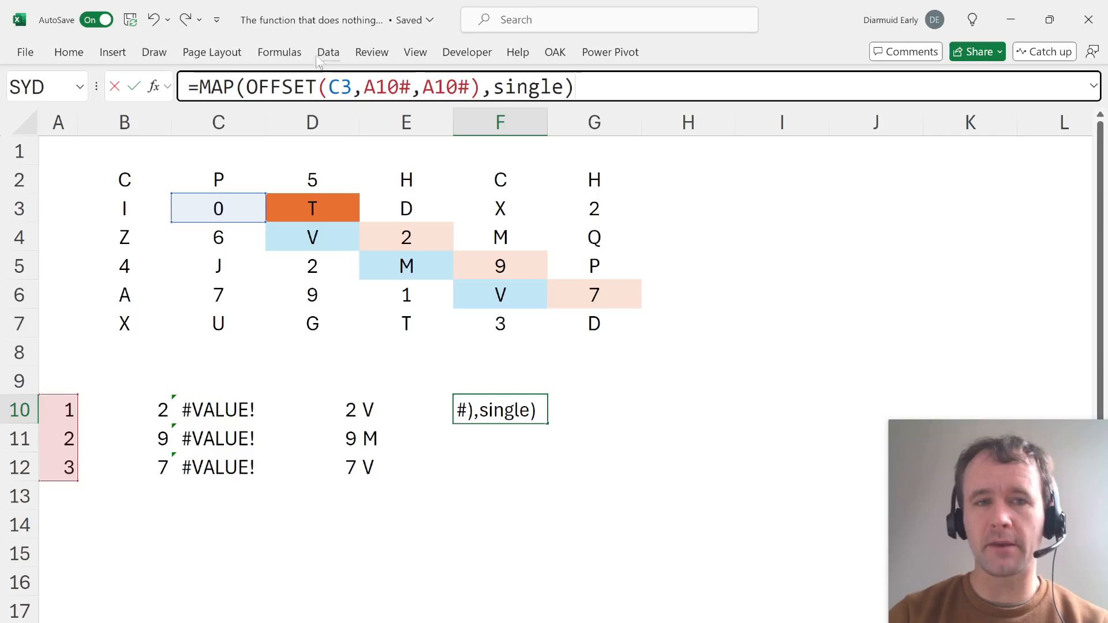
key(Return)
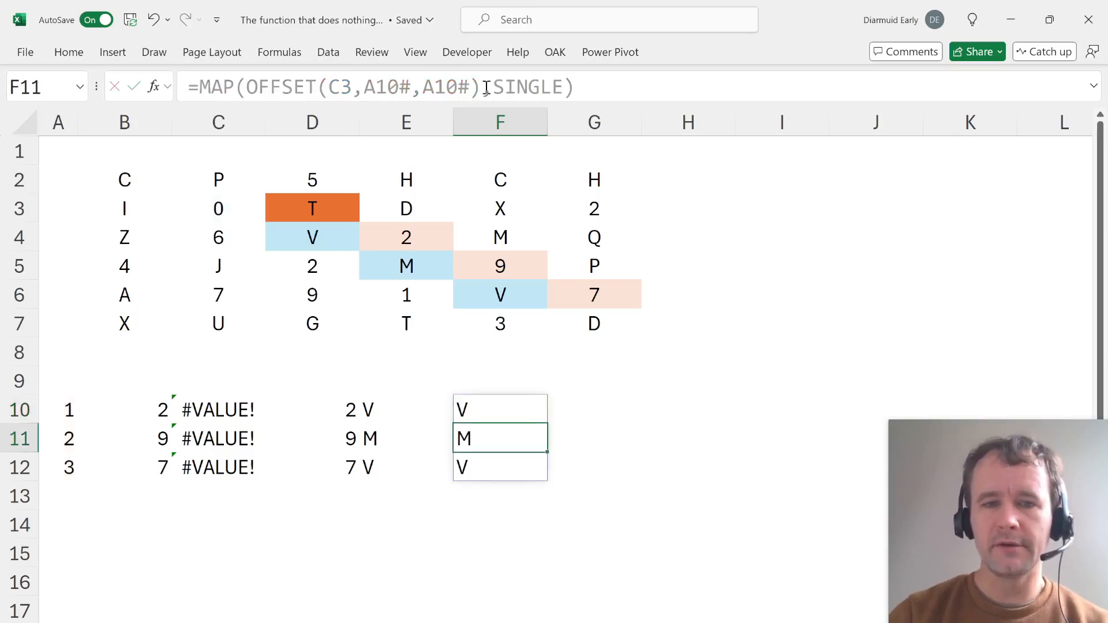
- Change the starting reference of the F10 formula to D3, making =MAP(OFFSET(D3,A10#,A10#),SINGLE)
key(Up)
click(366, 89)
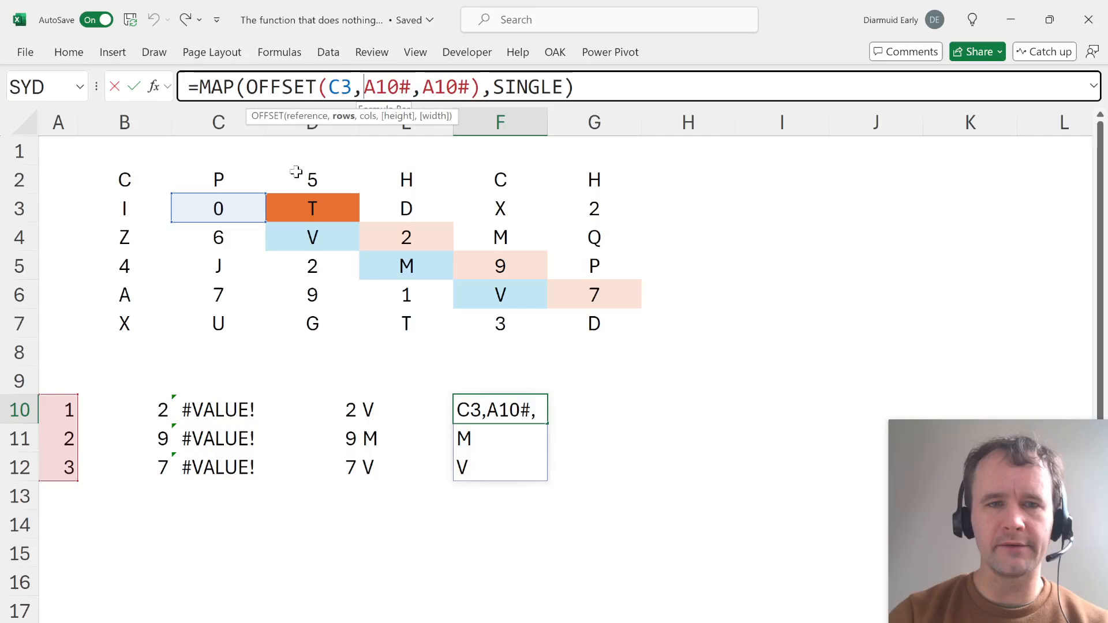
click(290, 210)
key(Return)
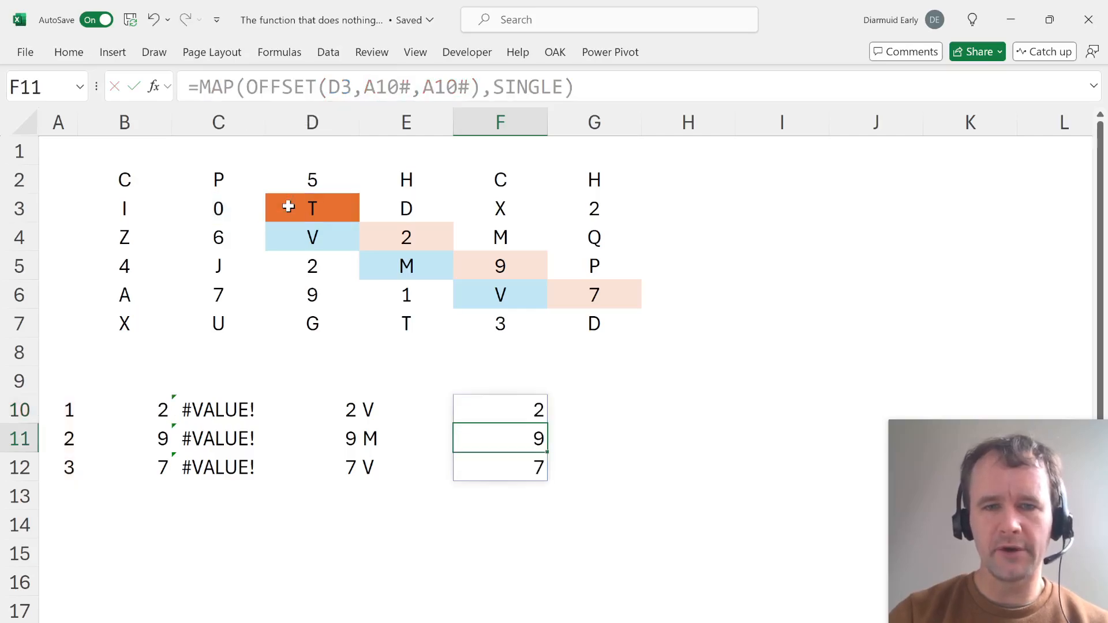
- Change the starting reference of the F10 formula to B4, making =MAP(OFFSET(B4,A10#,A10#),SINGLE)
key(Up)
click(296, 87)
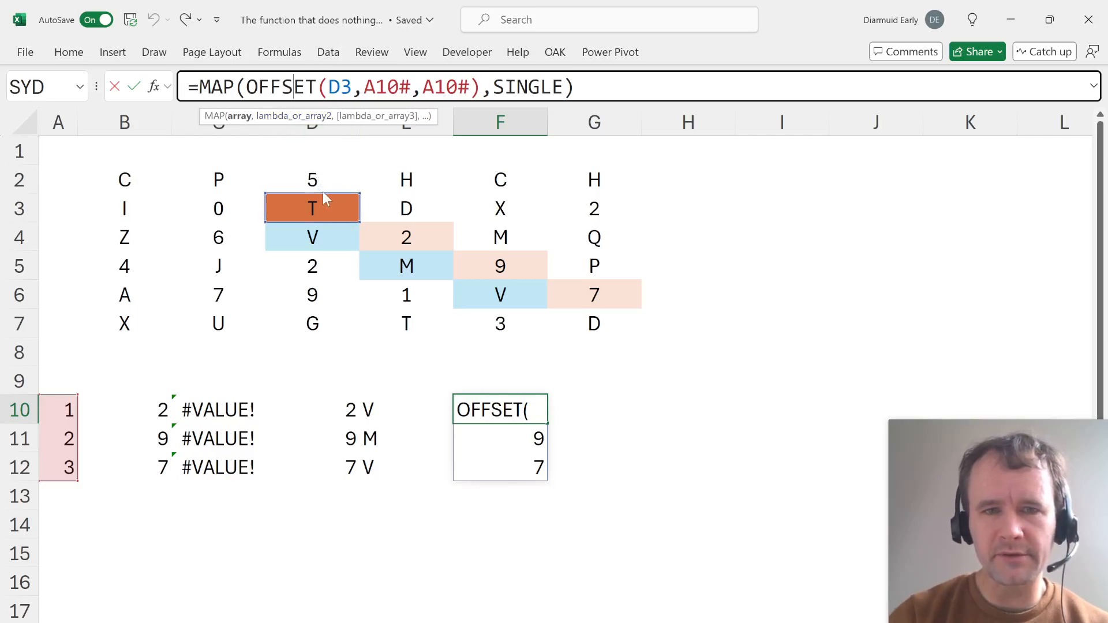
drag(322, 203, 168, 240)
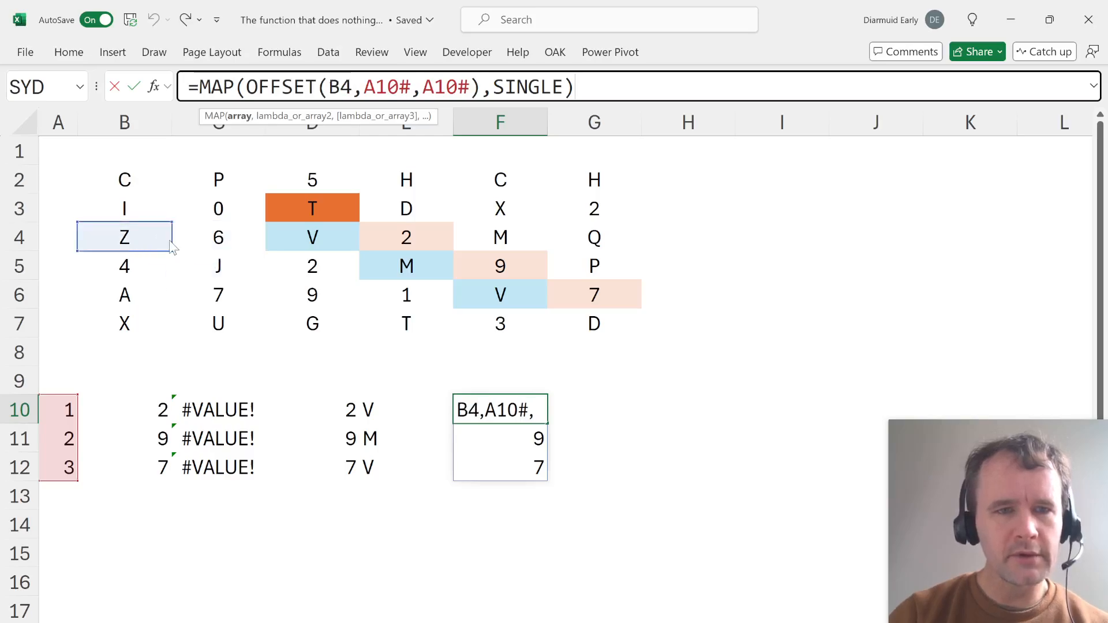
key(Return)
key(Up)
key(shift+Down)
key(shift+Down)
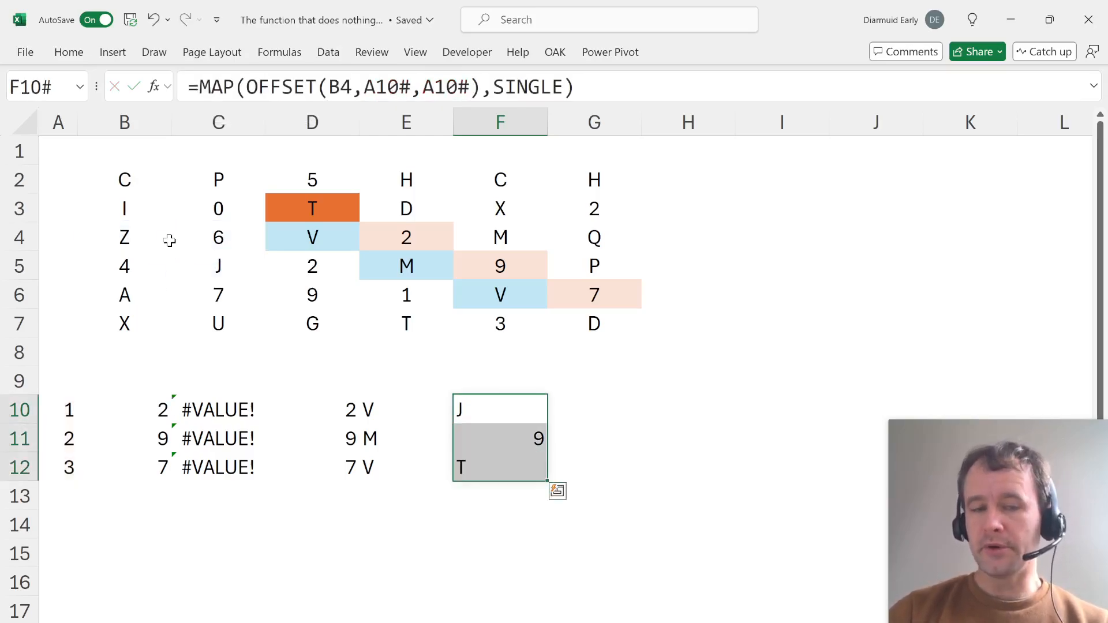
click(500, 434)
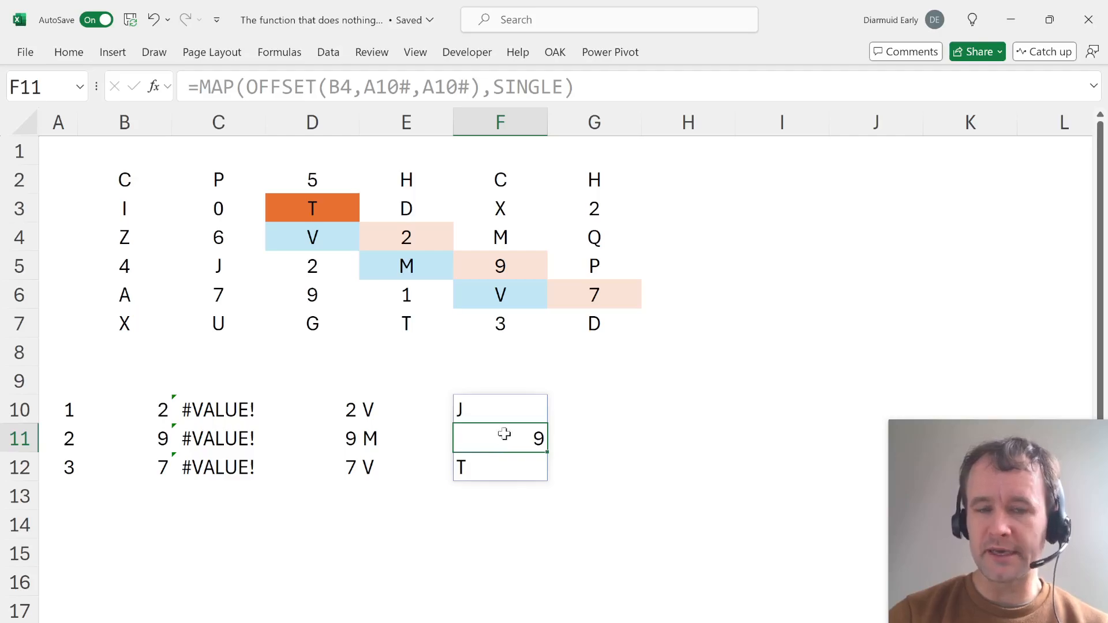
drag(494, 414, 486, 468)
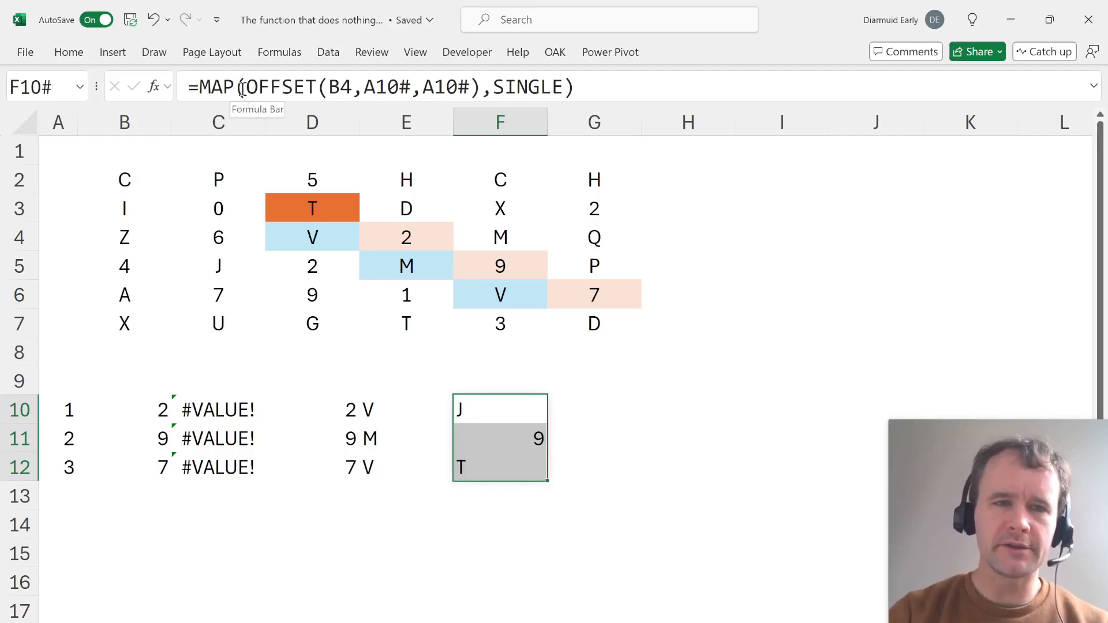
drag(242, 87, 481, 92)
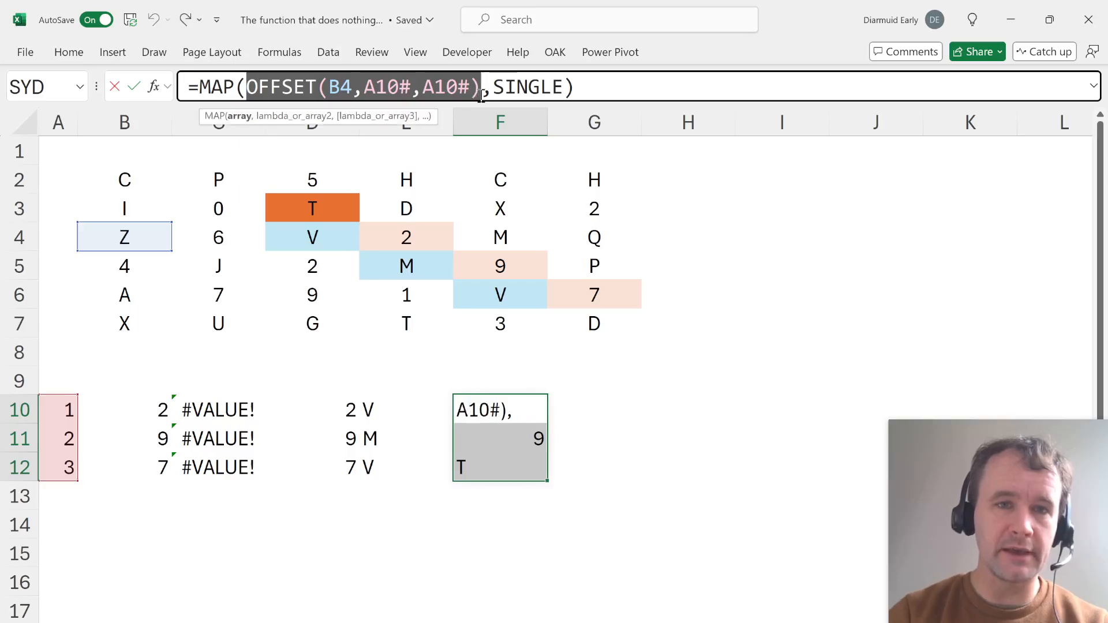
key(Escape)
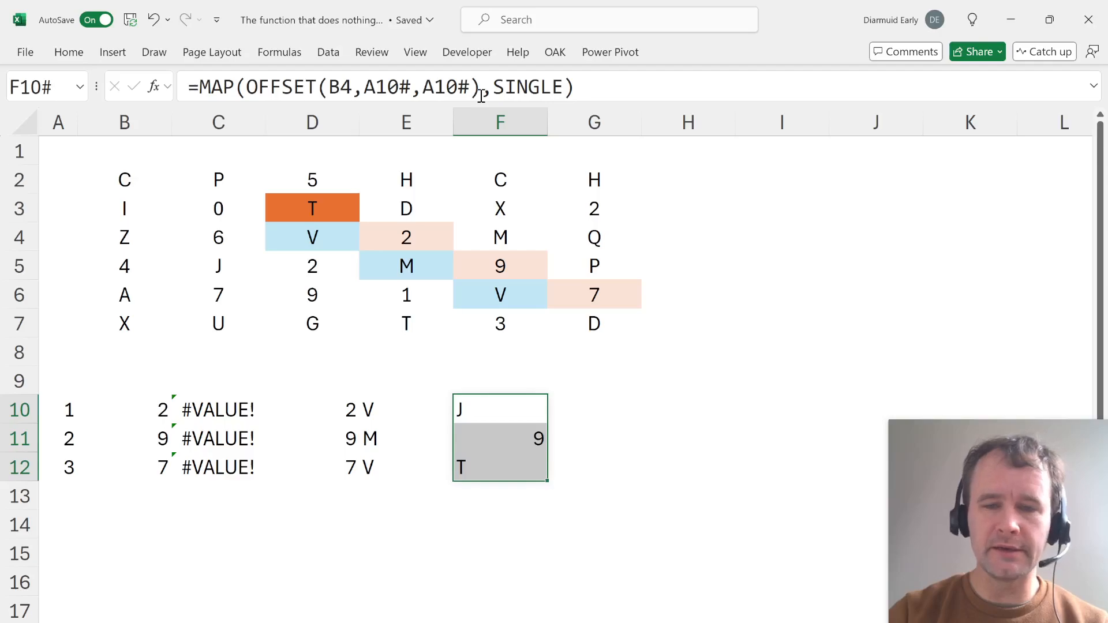
- Switch to the next worksheet and insert an empty column between the Input and Direct columns
key(ctrl+Page_Down)
click(106, 209)
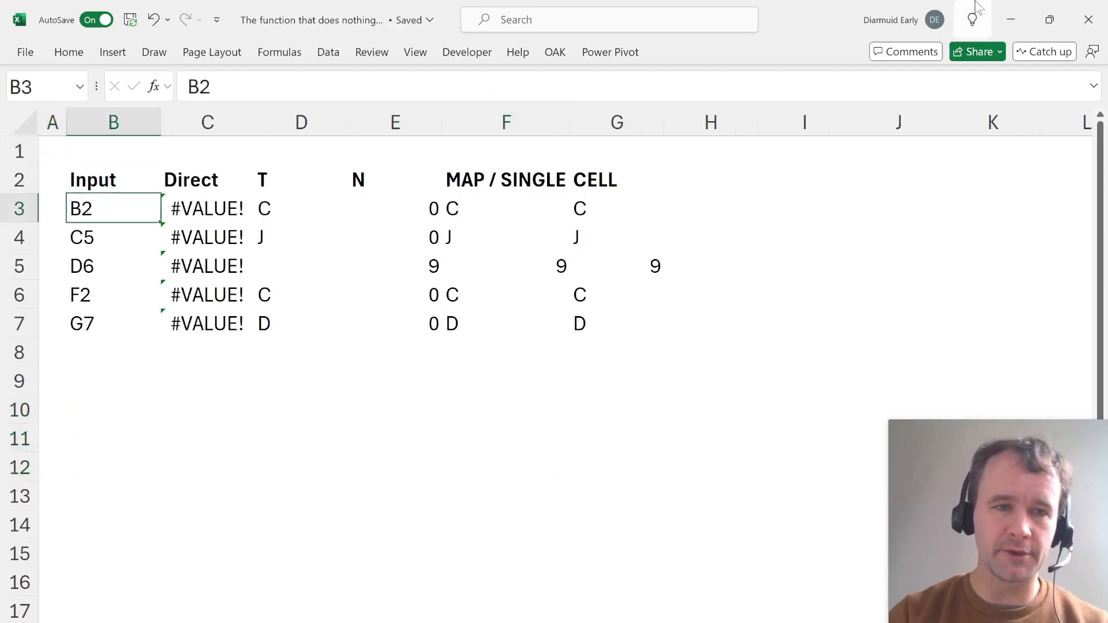
key(ctrl+shift+Down)
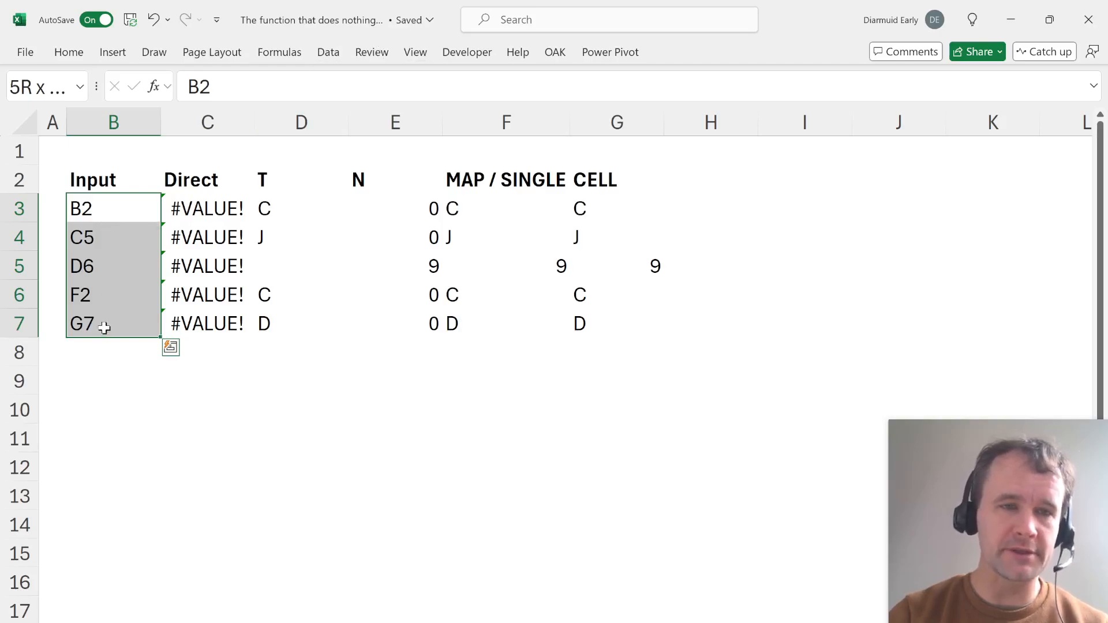
key(Right)
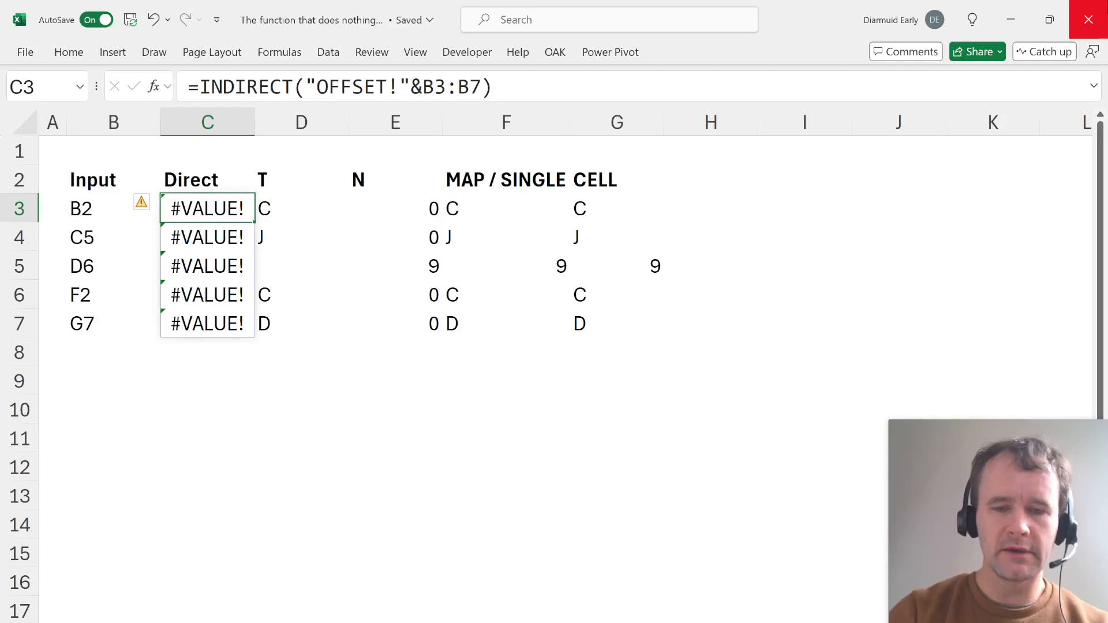
key(alt+h)
key(i)
key(c)
- Enter =INDIRECT("OFFSET!"&B3) in C3 to look up the first input address on the OFFSET sheet
key(Left)
key(ctrl+shift+Down)
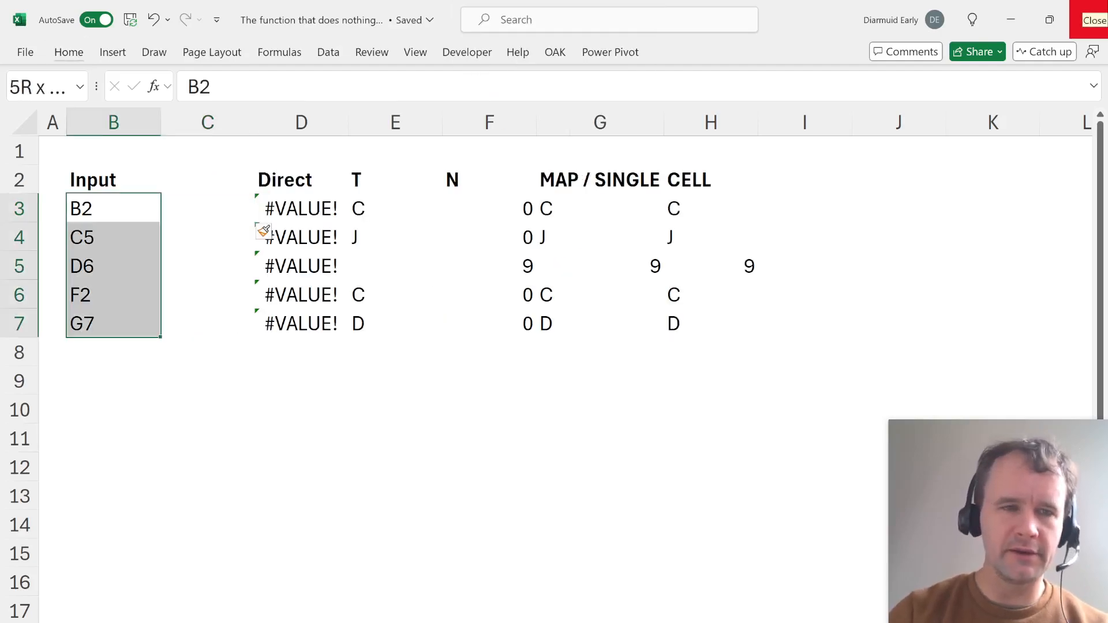
key(ctrl+Page_Up)
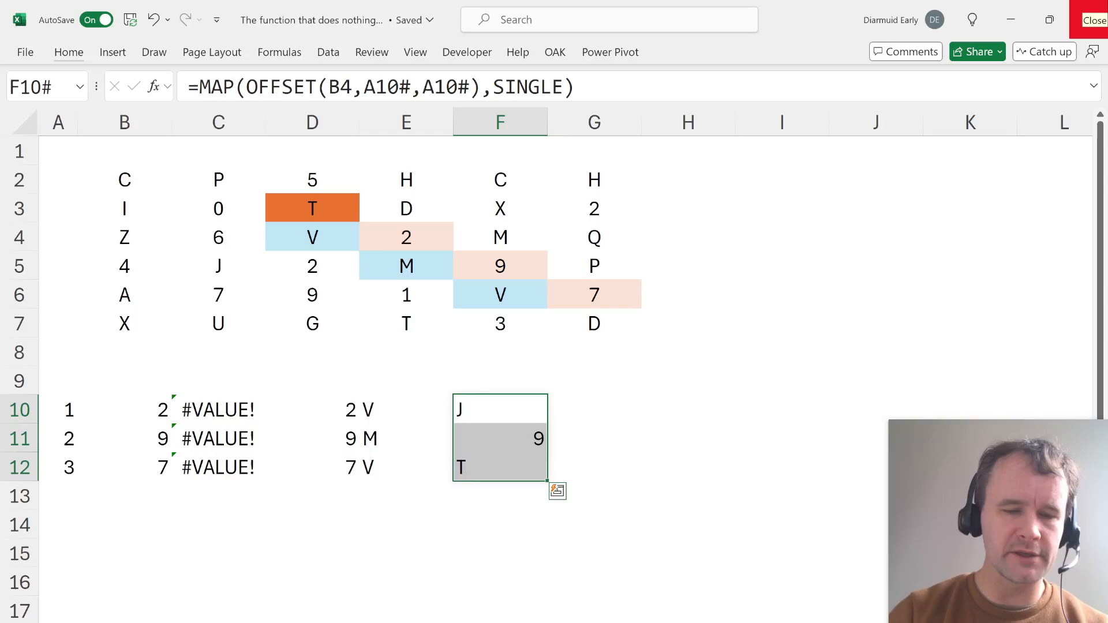
key(ctrl+Page_Down)
key(Right)
text(=in)
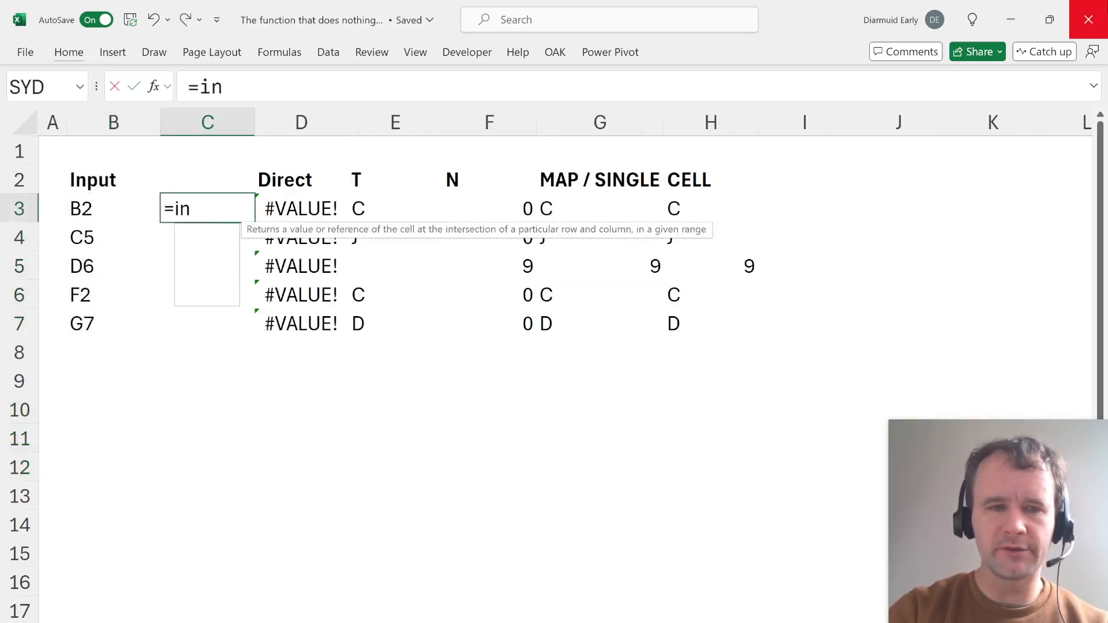
text(di)
key(Tab)
text(")
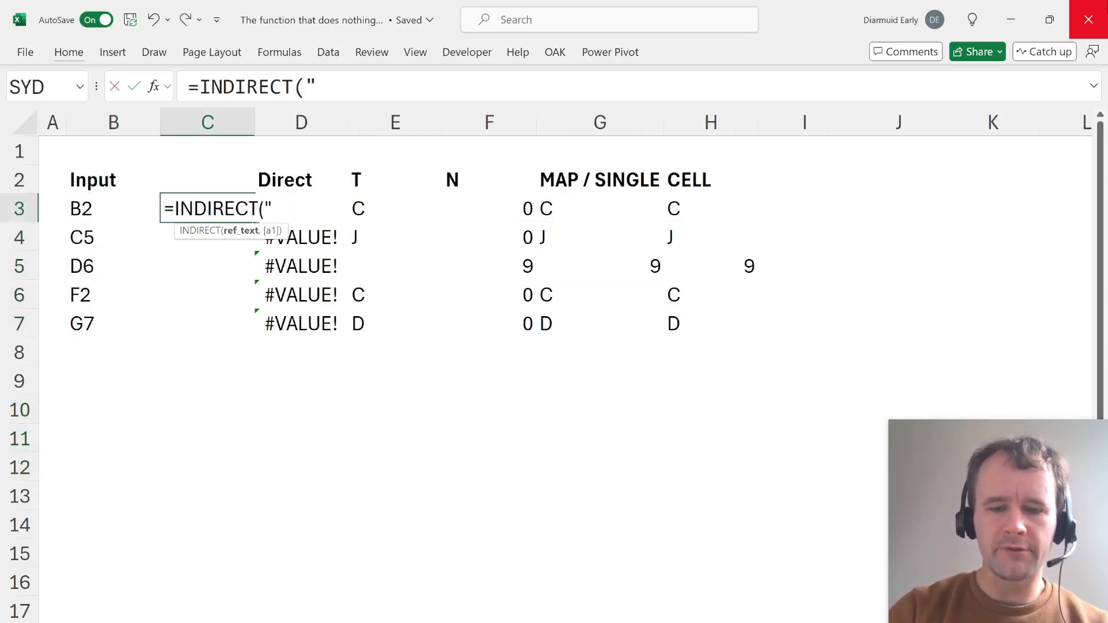
text(OFFSET!")
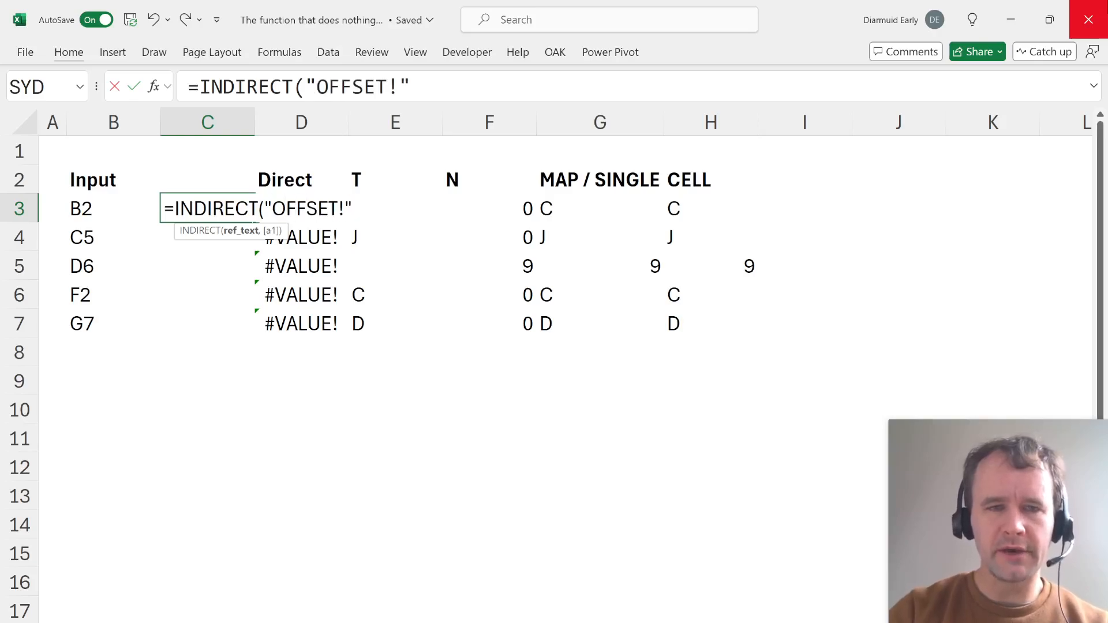
text(&)
key(Menu)
key(Escape)
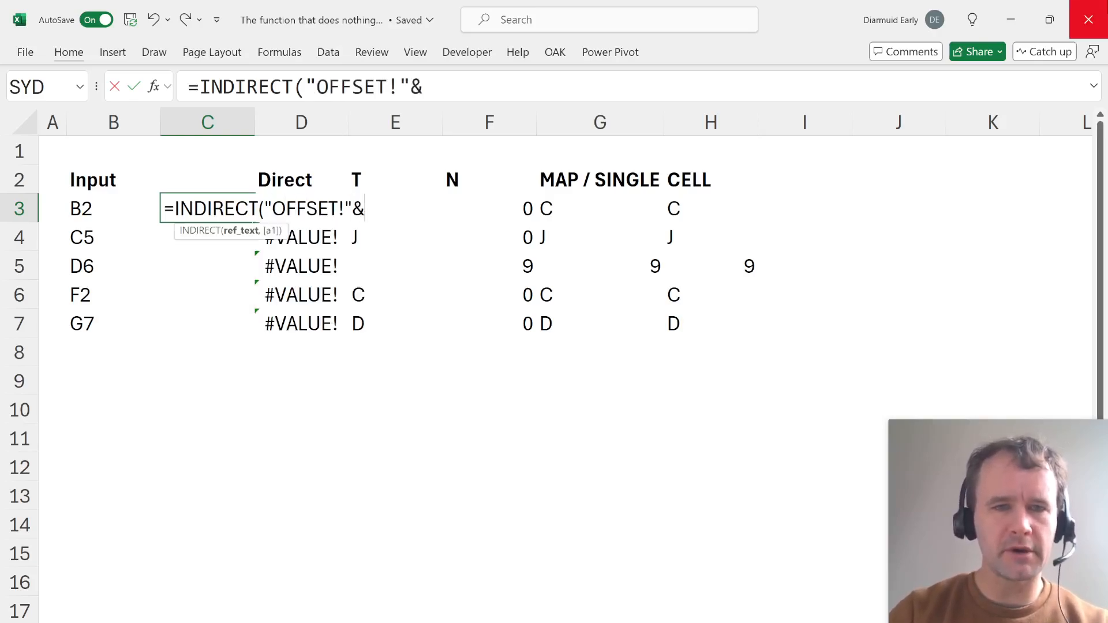
key(Left)
key(Return)
- Fill the C3 INDIRECT formula down through C7
key(Down)
key(Down)
key(Down)
key(ctrl+shift+Up)
key(ctrl+d)
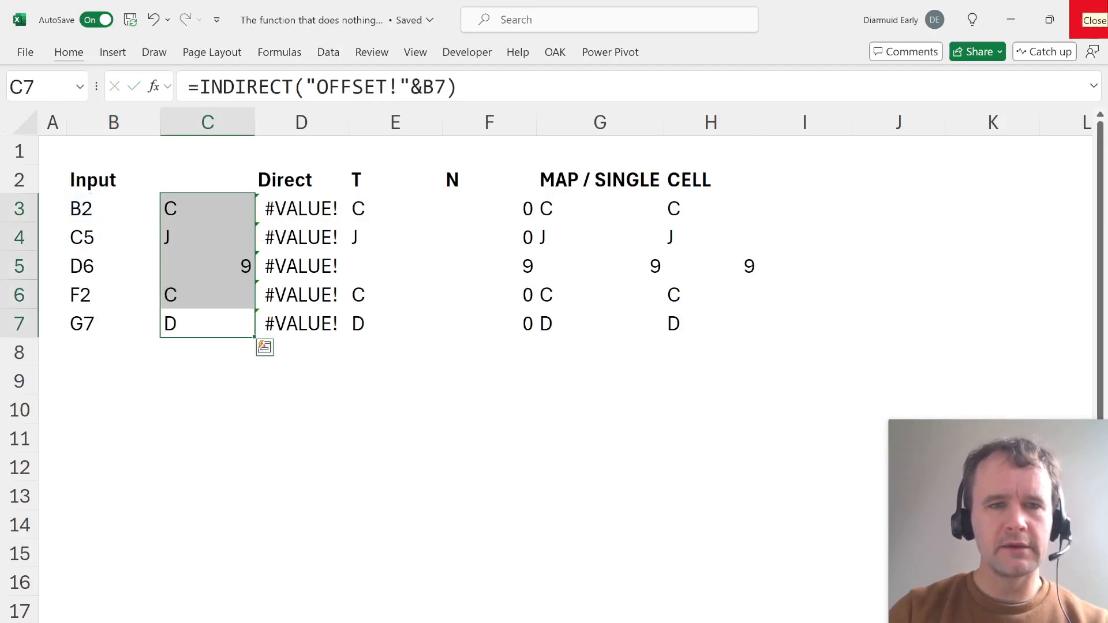
- Enter the heading Multicell in C2 above the new column of formulas
key(ctrl+Up)
key(Up)
key(Down)
key(Down)
key(ctrl+shift+Down)
key(Up)
key(Up)
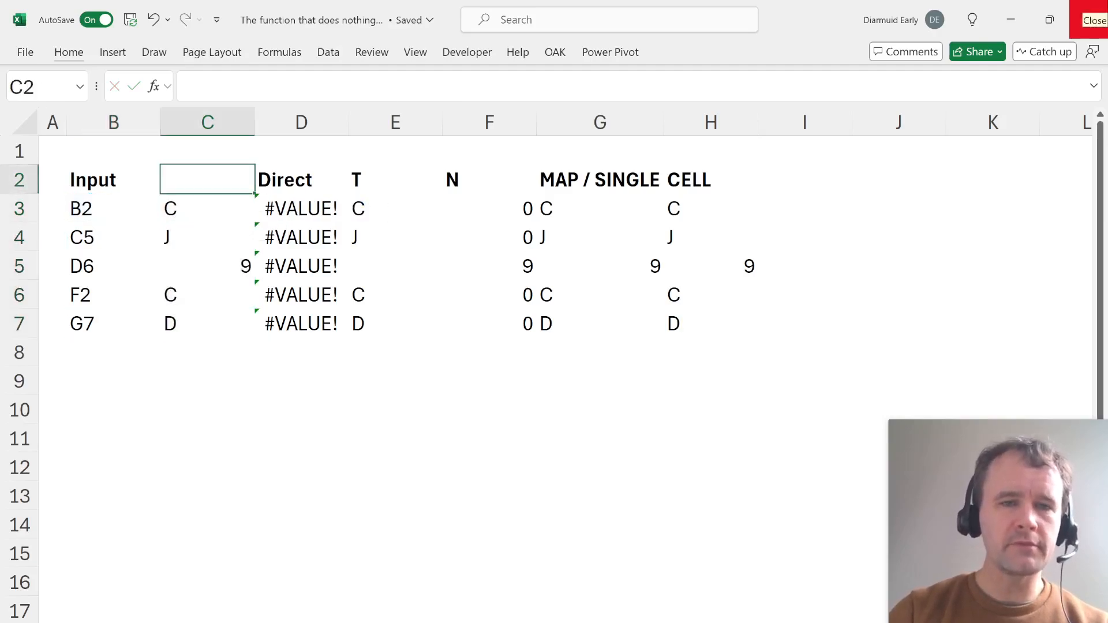
text(Si)
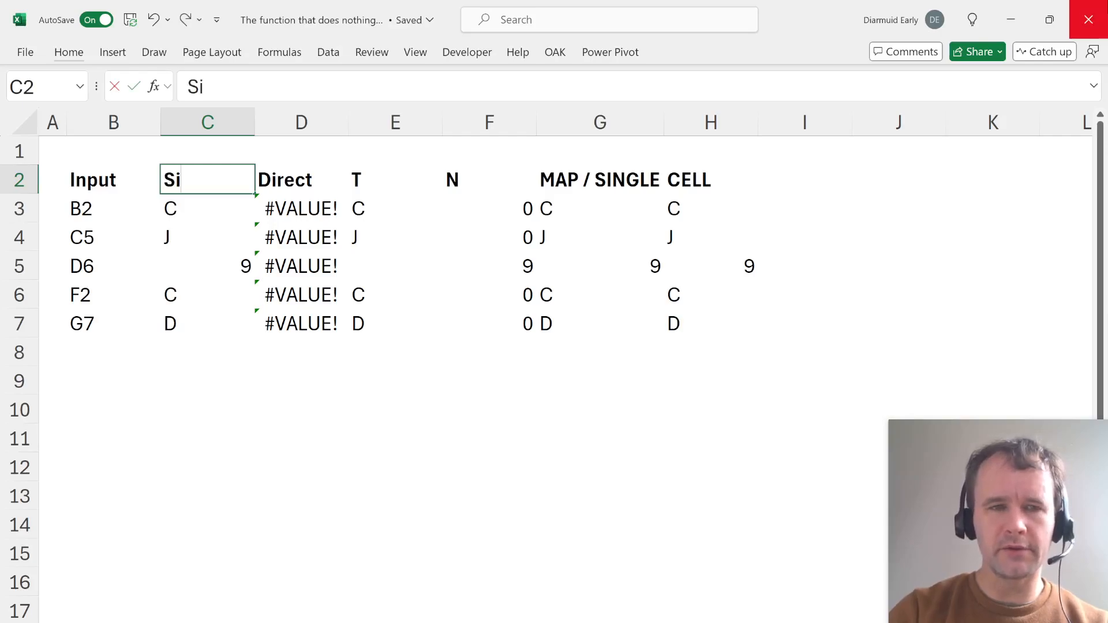
key(BackSpace)
key(BackSpace)
text(Multie)
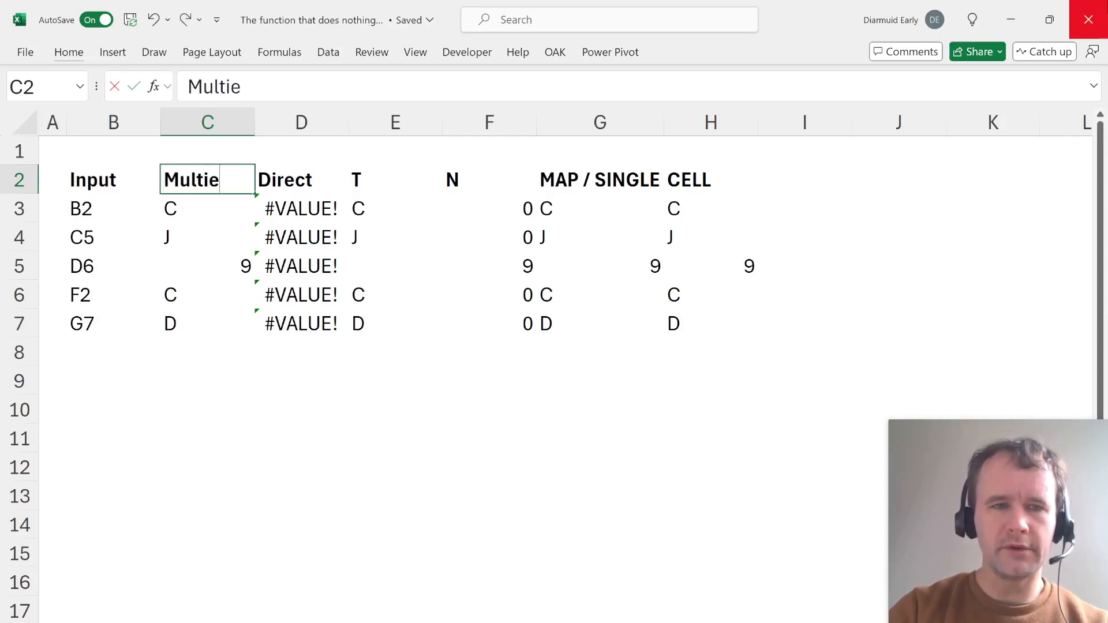
key(BackSpace)
text(cell)
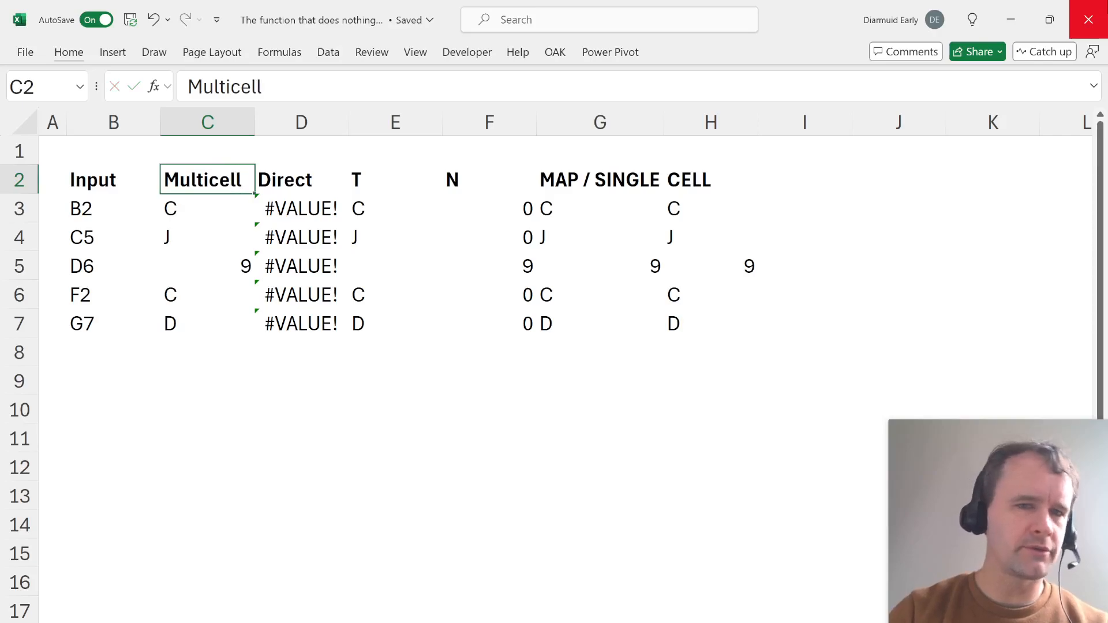
- Examine the Direct formula in D3, including its INDIRECT call and the B3:B7 range it references
key(Down)
key(Right)
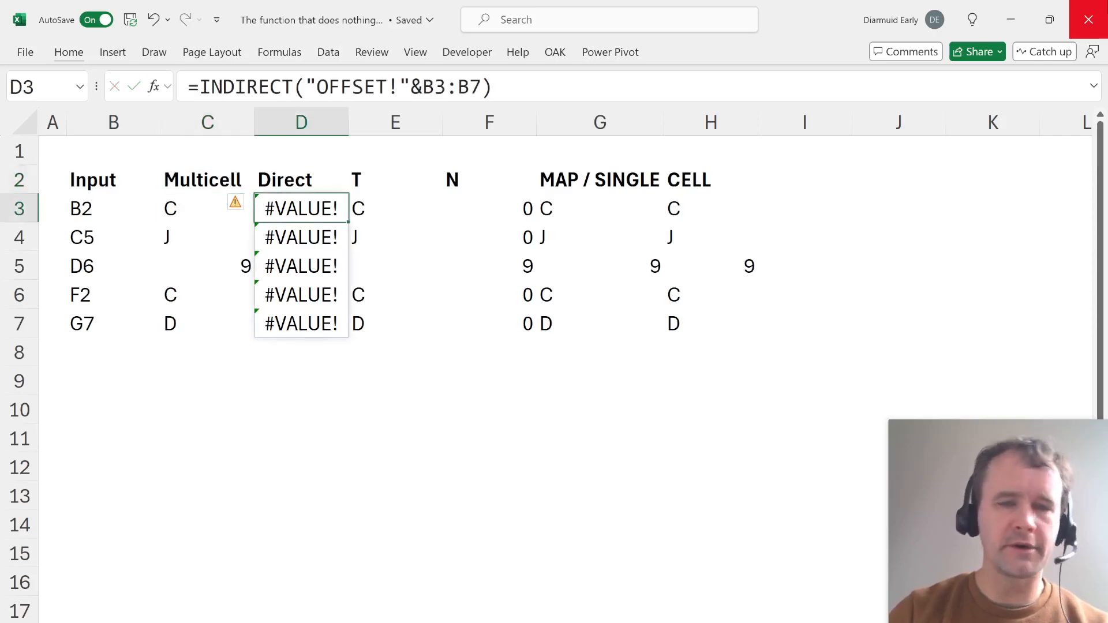
click(300, 98)
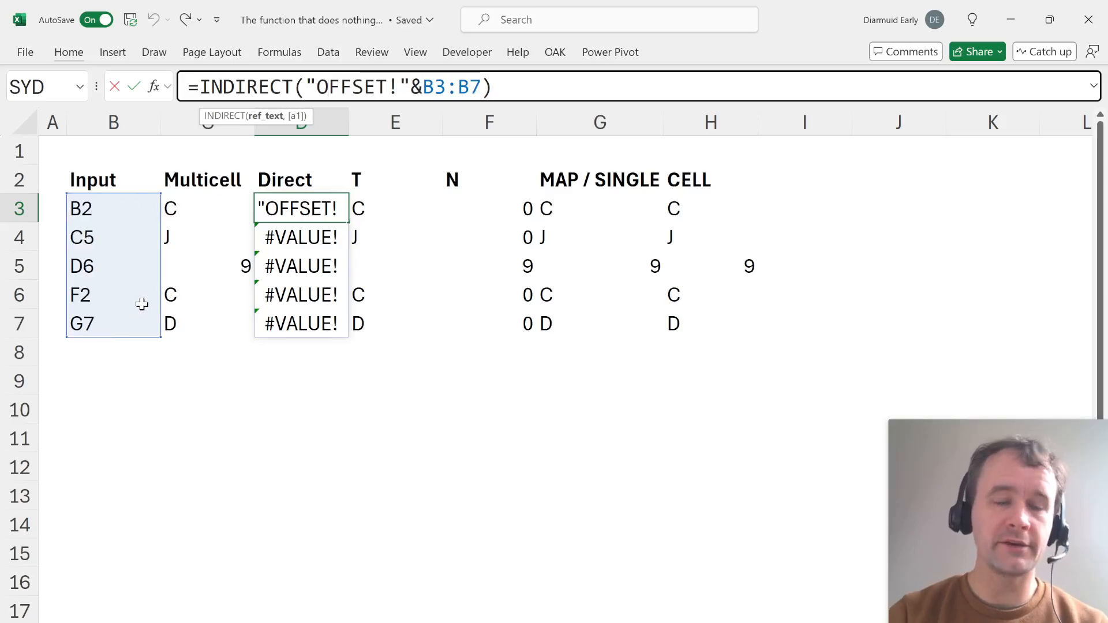
key(Escape)
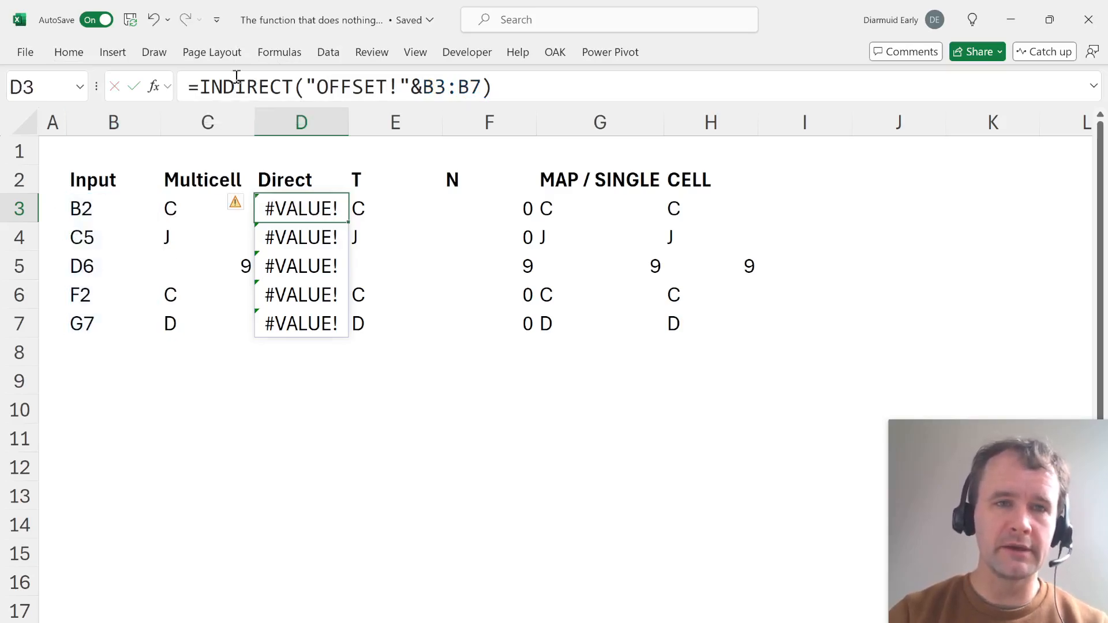
click(211, 86)
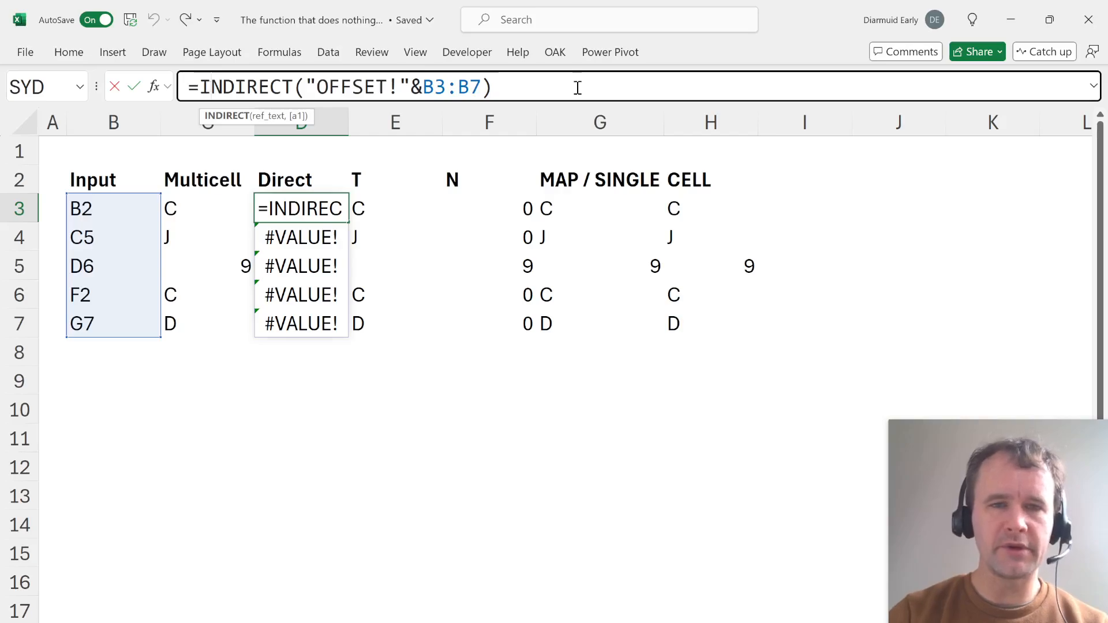
key(Escape)
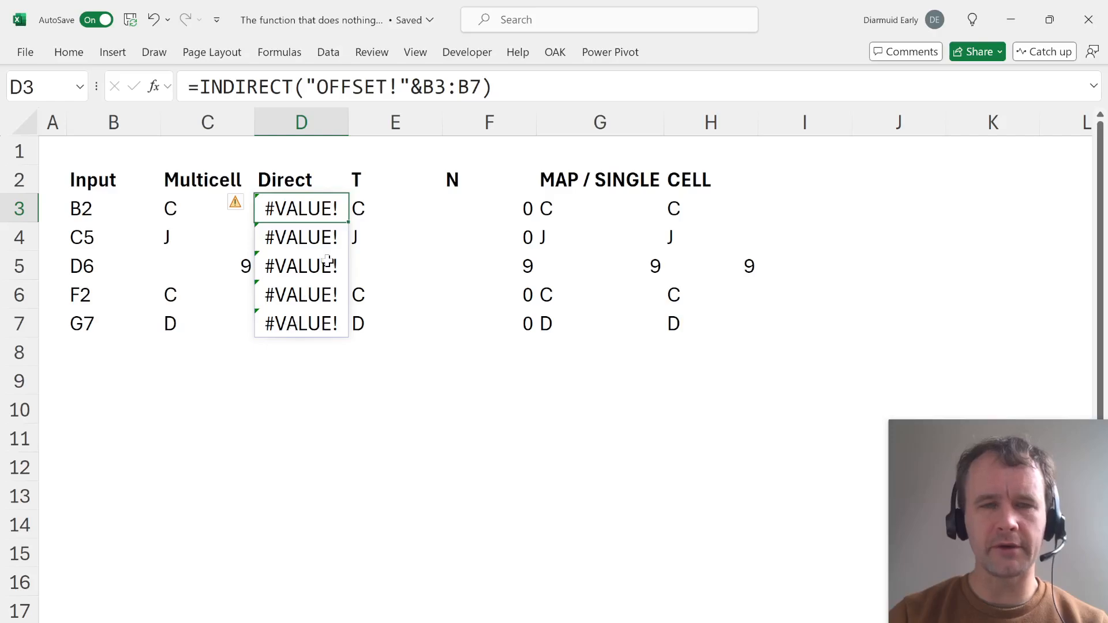
- Examine the T, N, MAP / SINGLE and CELL formulas in row 3 and how each one wraps the INDIRECT array
key(Right)
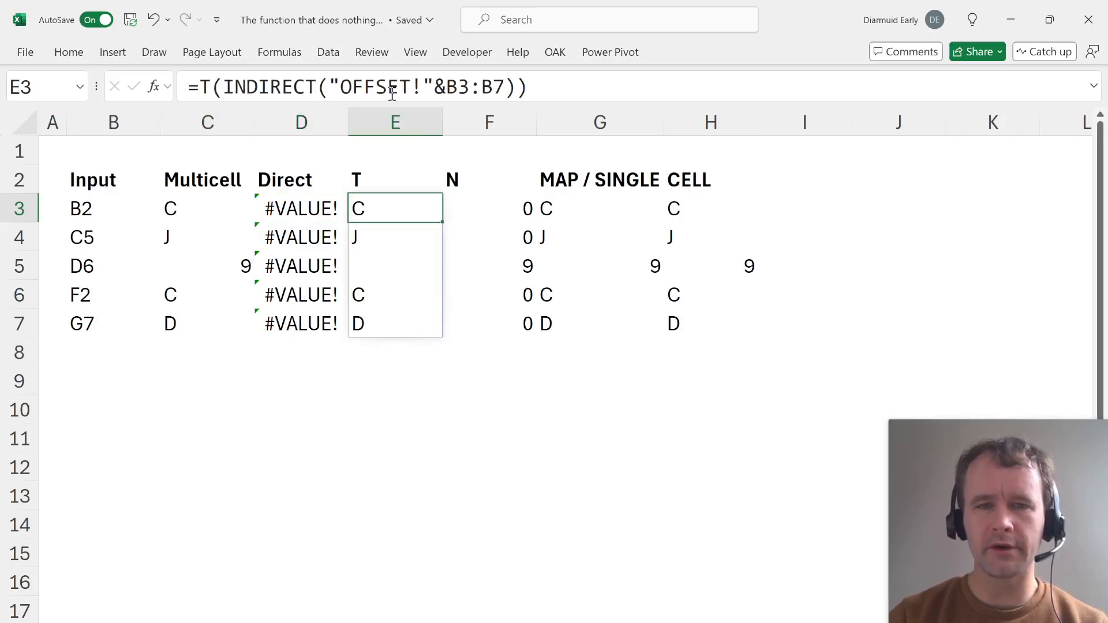
key(Right)
key(Right)
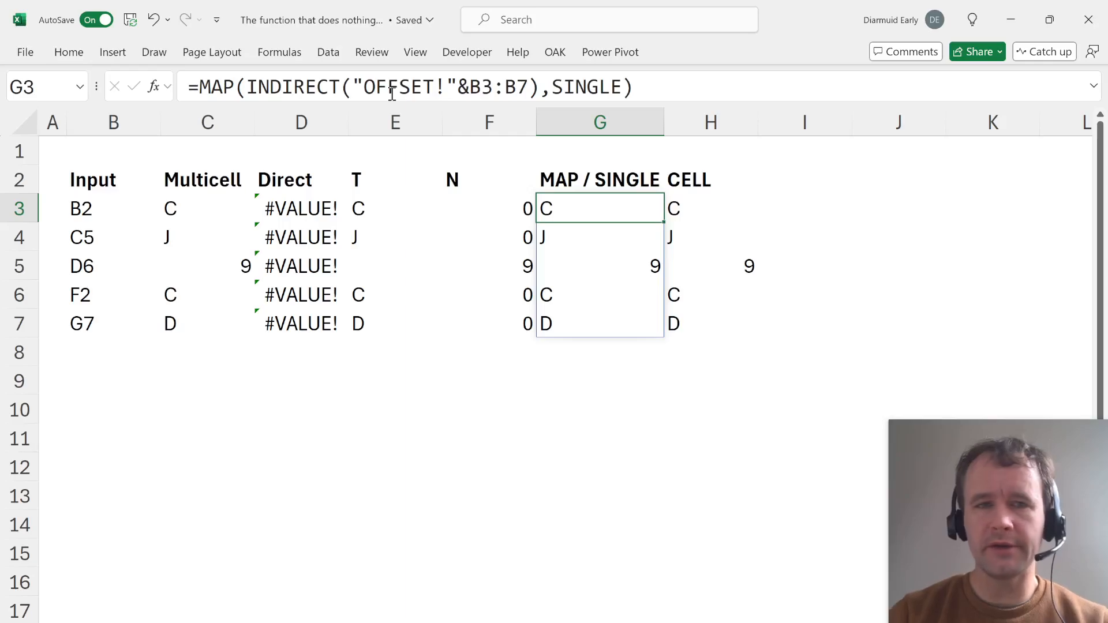
click(392, 93)
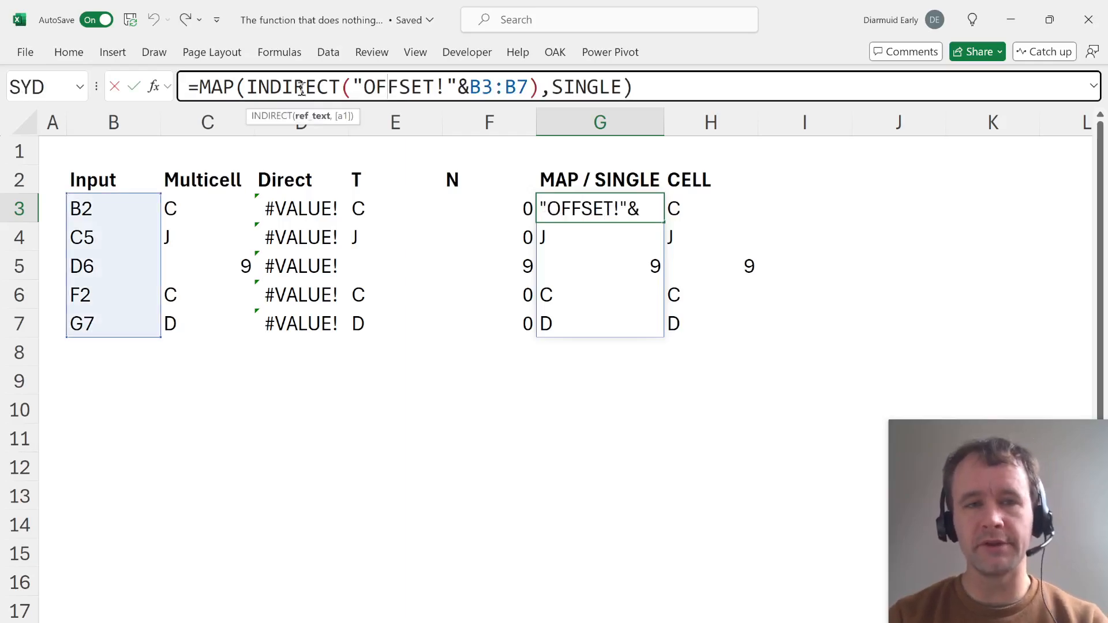
drag(247, 87, 541, 76)
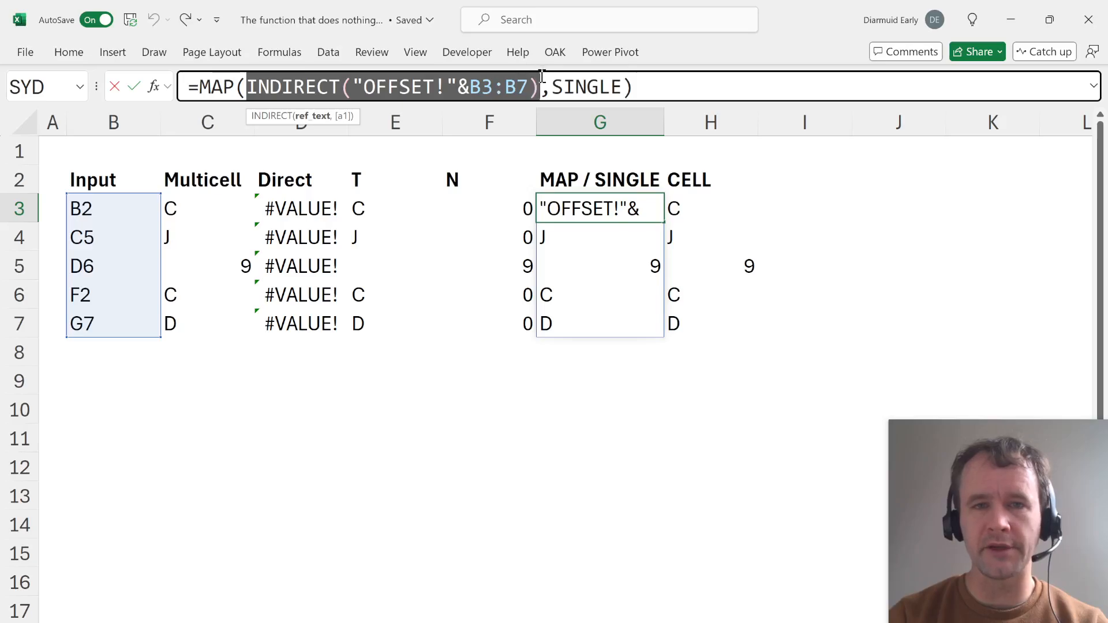
key(Escape)
key(ctrl+shift+Down)
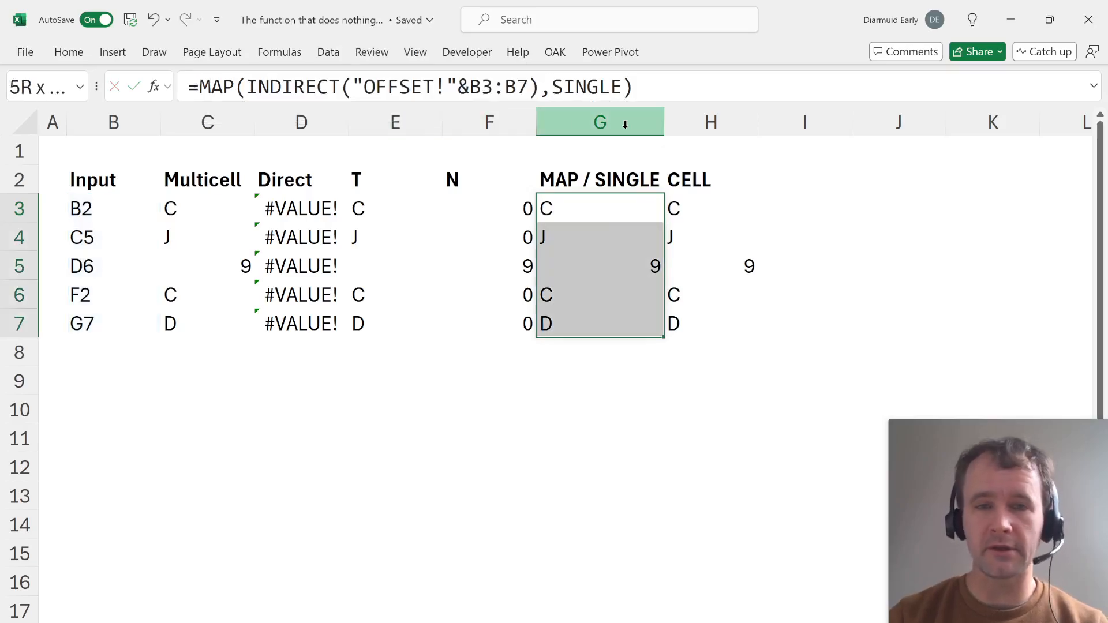
key(Up)
key(Down)
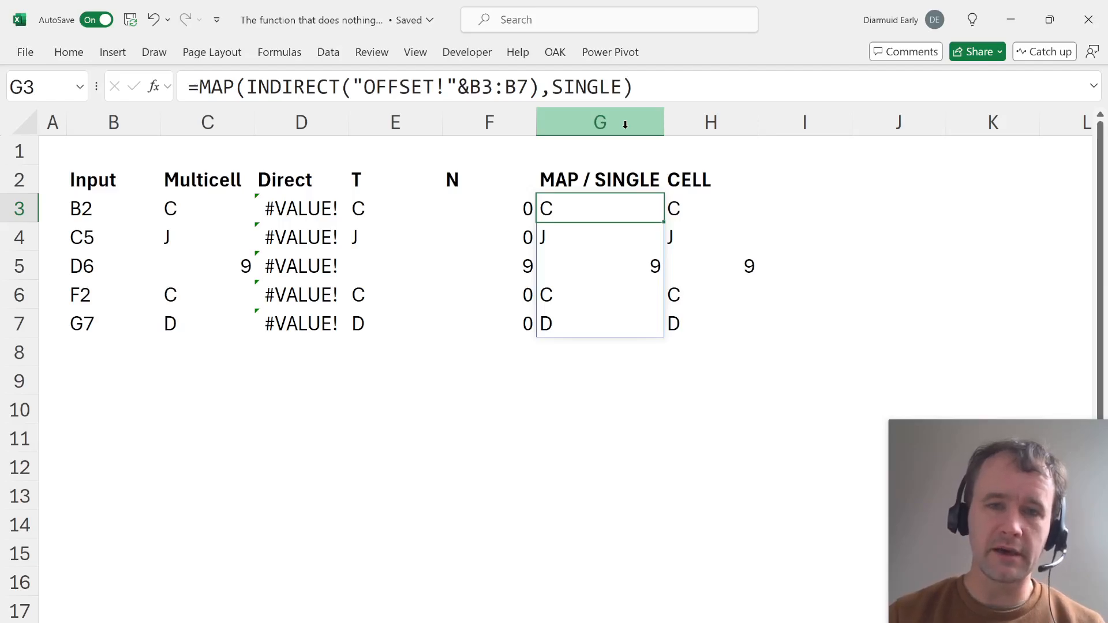
key(Right)
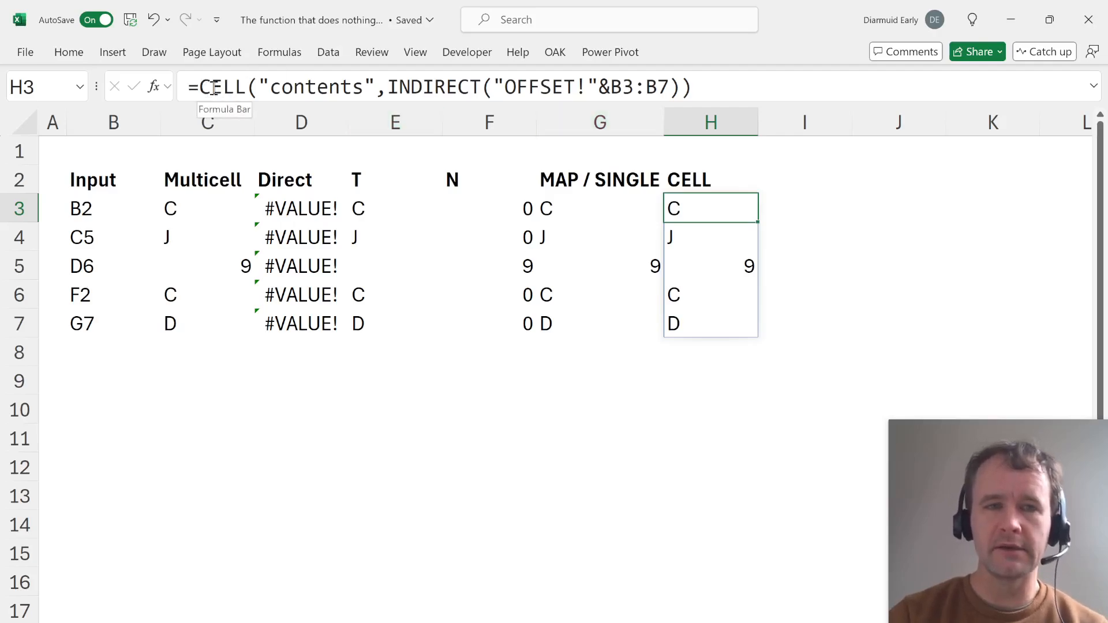
drag(198, 87, 387, 86)
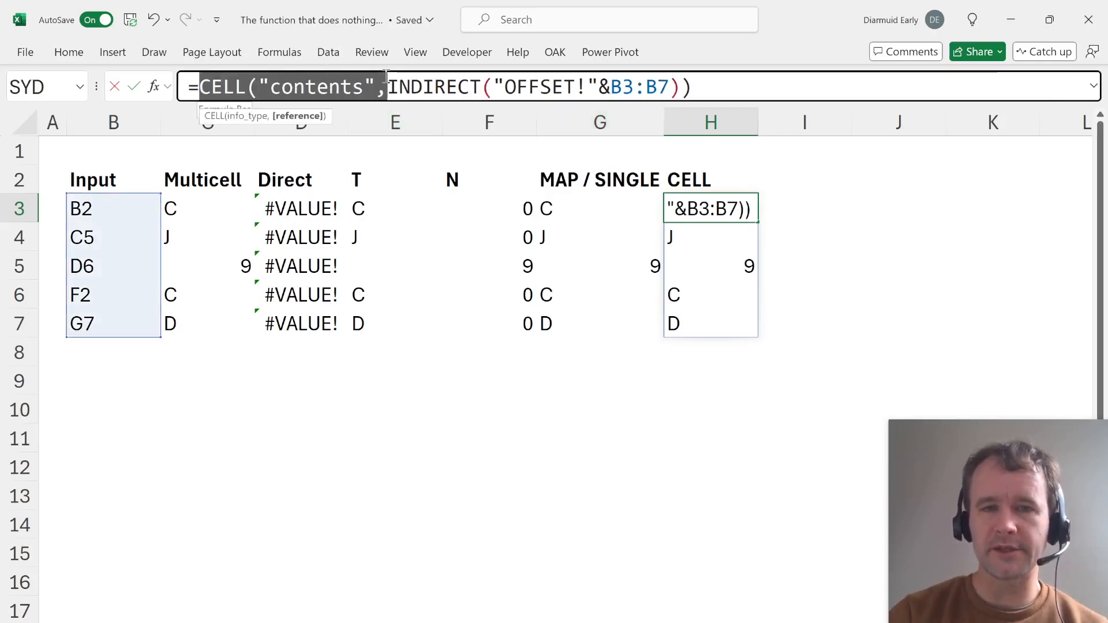
key(Escape)
- Start a CELL formula in E9 and examine the info types it offers, from address to width
click(401, 386)
text(=cel)
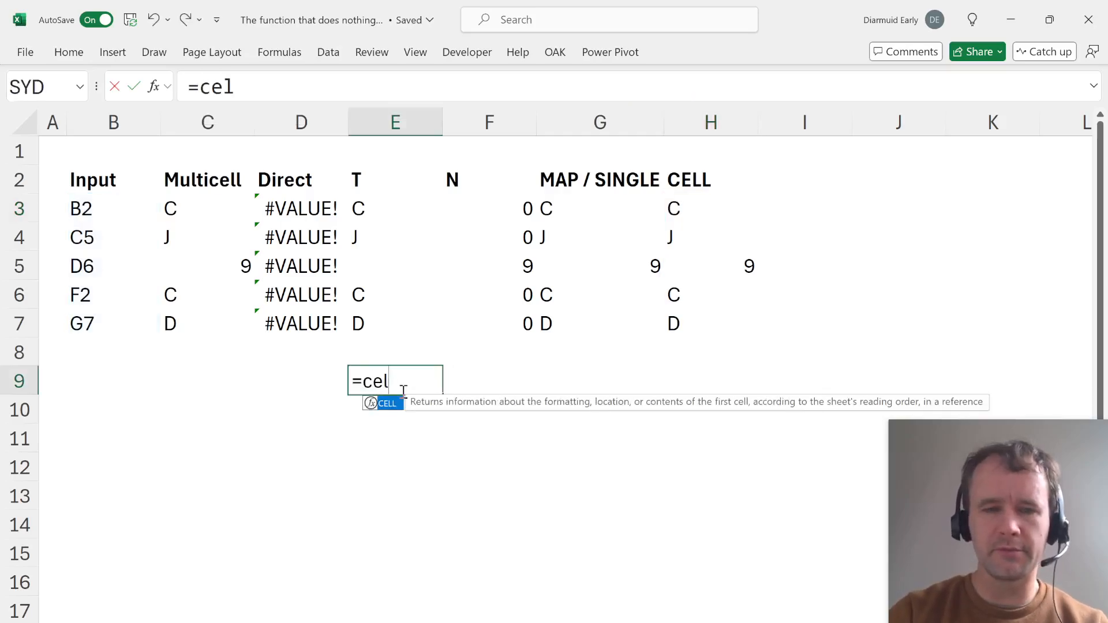
key(Tab)
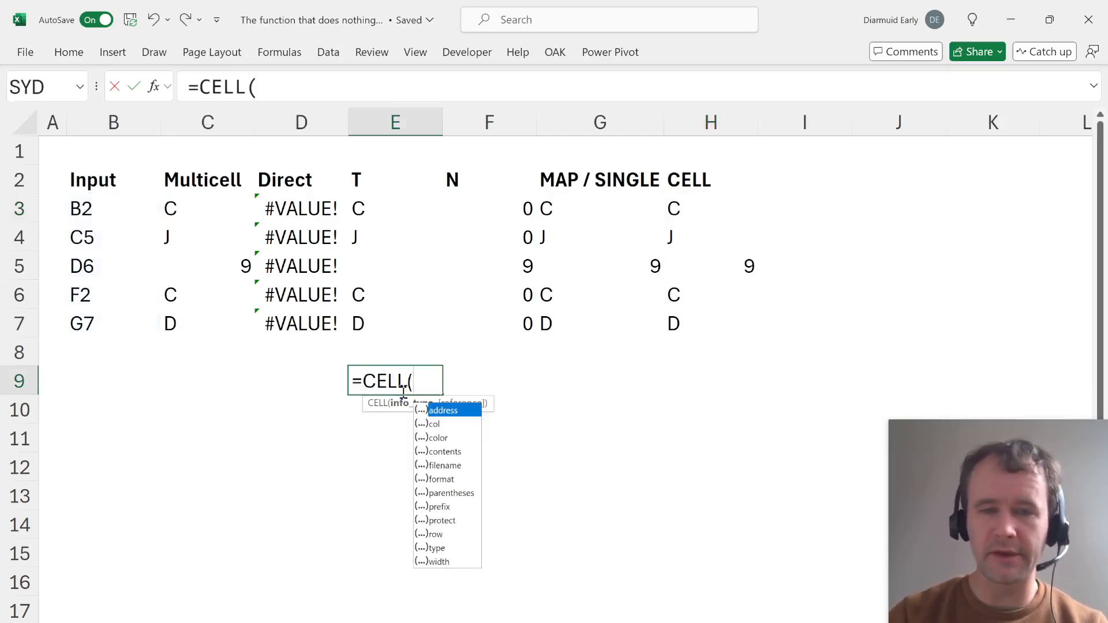
key(Down)
key(Down)
key(Down)
key(Down)
key(Down)
key(Down)
key(Down)
key(Down)
key(Down)
key(Down)
key(Down)
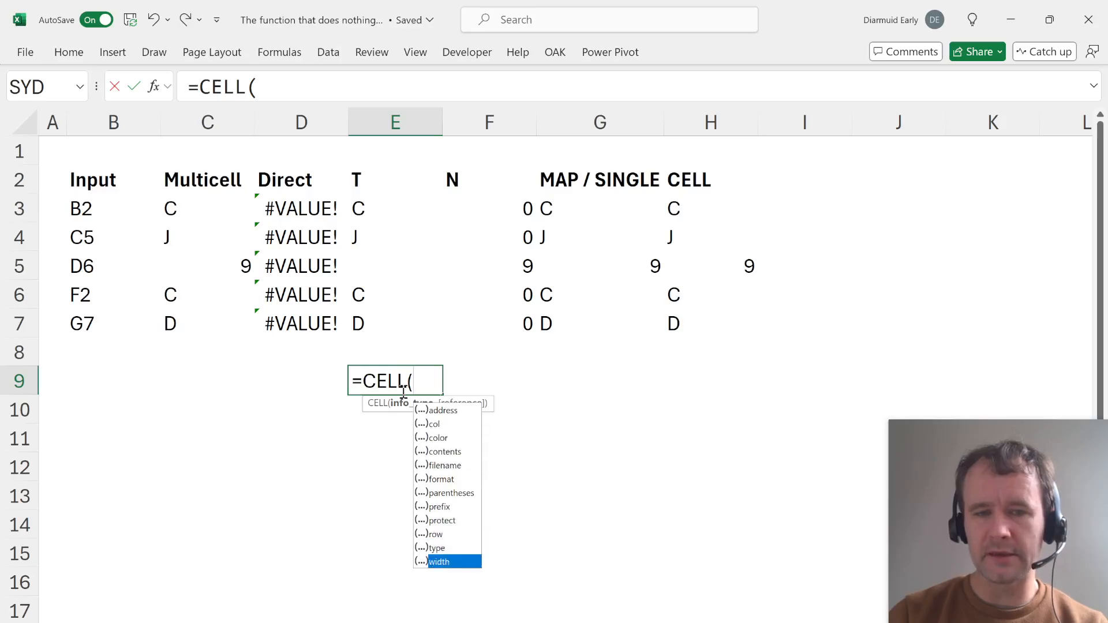
key(Up)
key(Up)
key(Up)
key(Up)
key(Up)
key(Up)
key(Up)
key(Up)
key(Up)
key(Up)
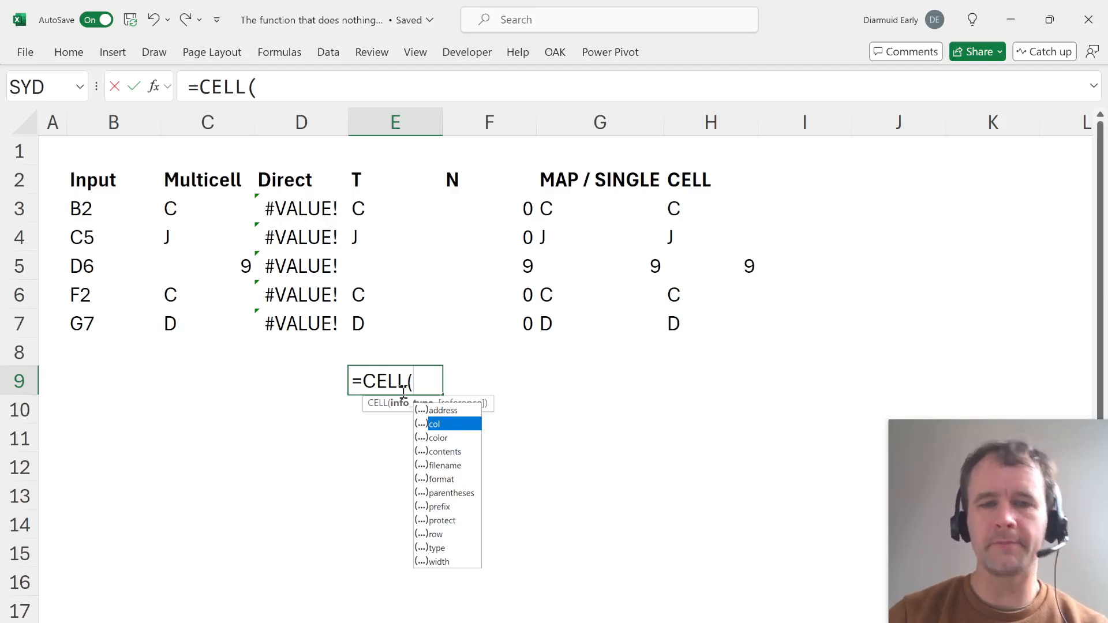
- Complete the E9 formula as =CELL("filename",F12) to return the workbook's path and sheet name
key(Down)
key(Down)
key(Down)
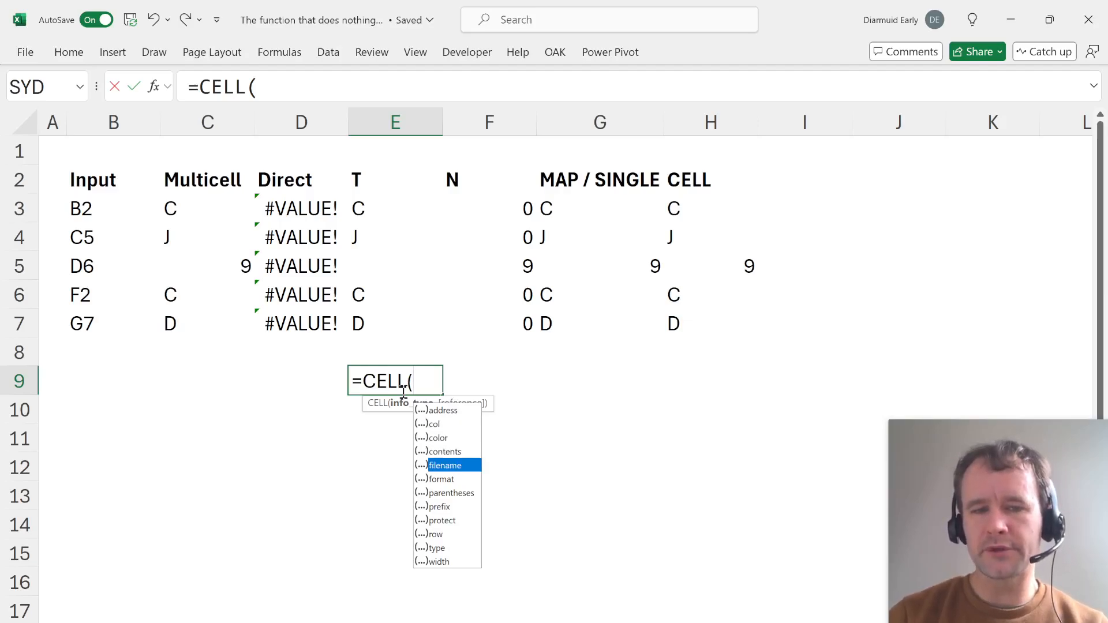
key(Tab)
text(,)
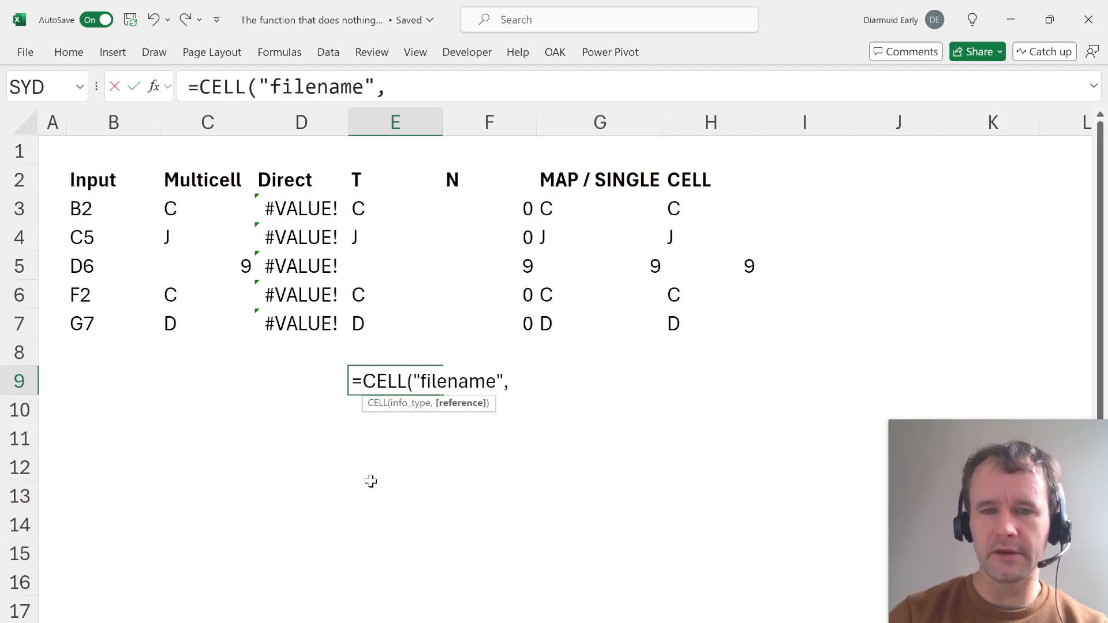
click(510, 456)
text())
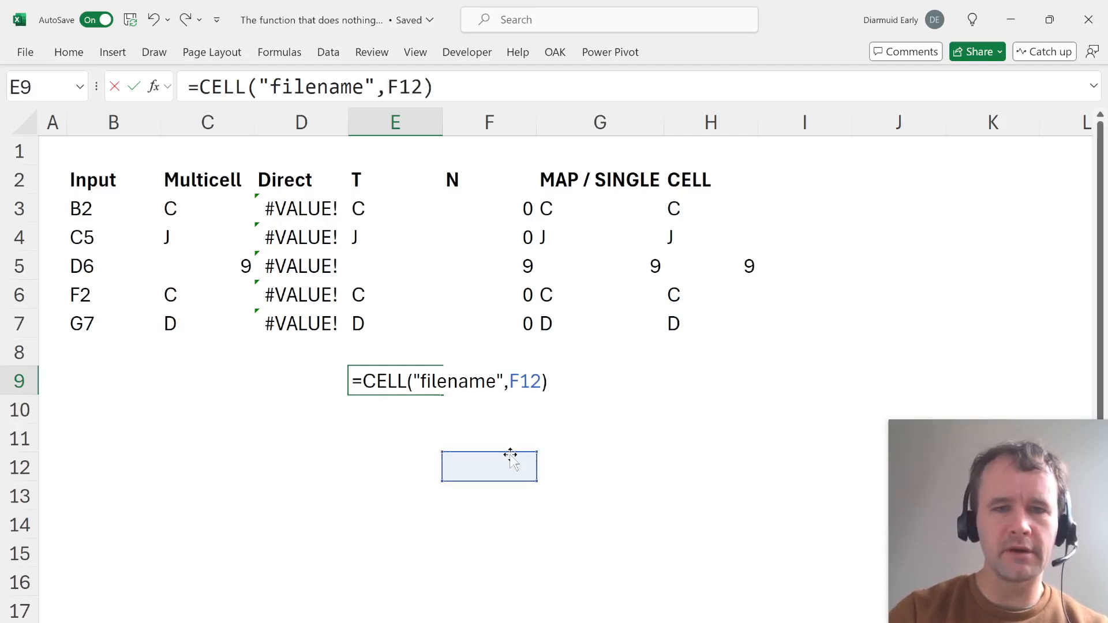
key(Return)
- Inspect the full length of the path text returned in E9 and clear the cell
key(Up)
scroll(510, 455, right, 5)
scroll(510, 455, right, 5)
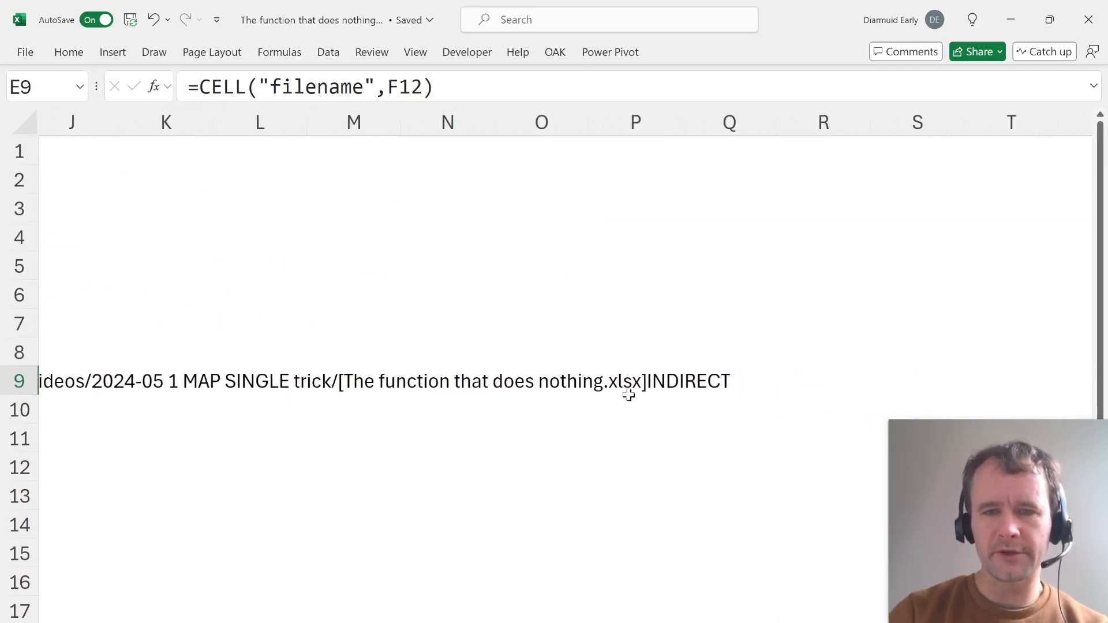
scroll(729, 400, left, 5)
key(Delete)
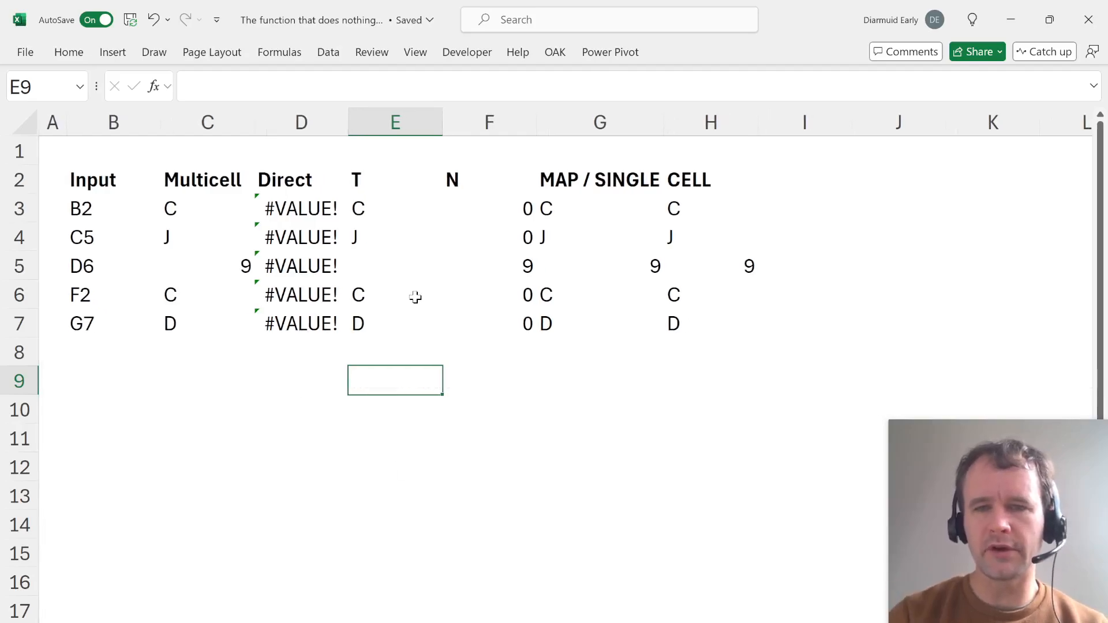
- Review the CELL formula in H3 and enter the single-cell test =CELL("contents",G7) in E9
click(673, 209)
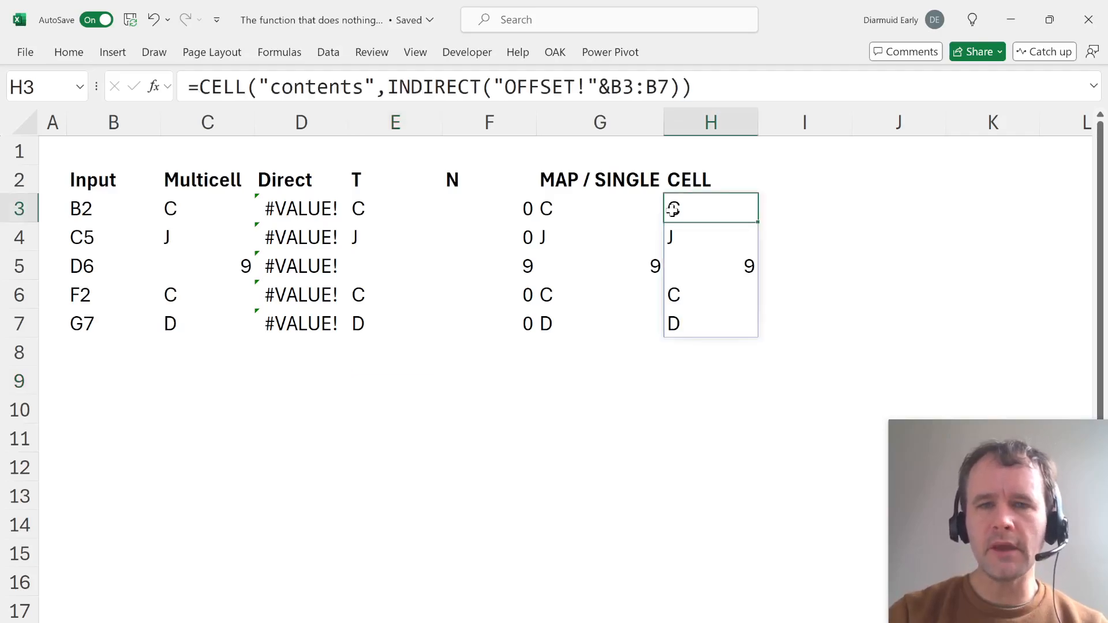
click(290, 88)
click(405, 394)
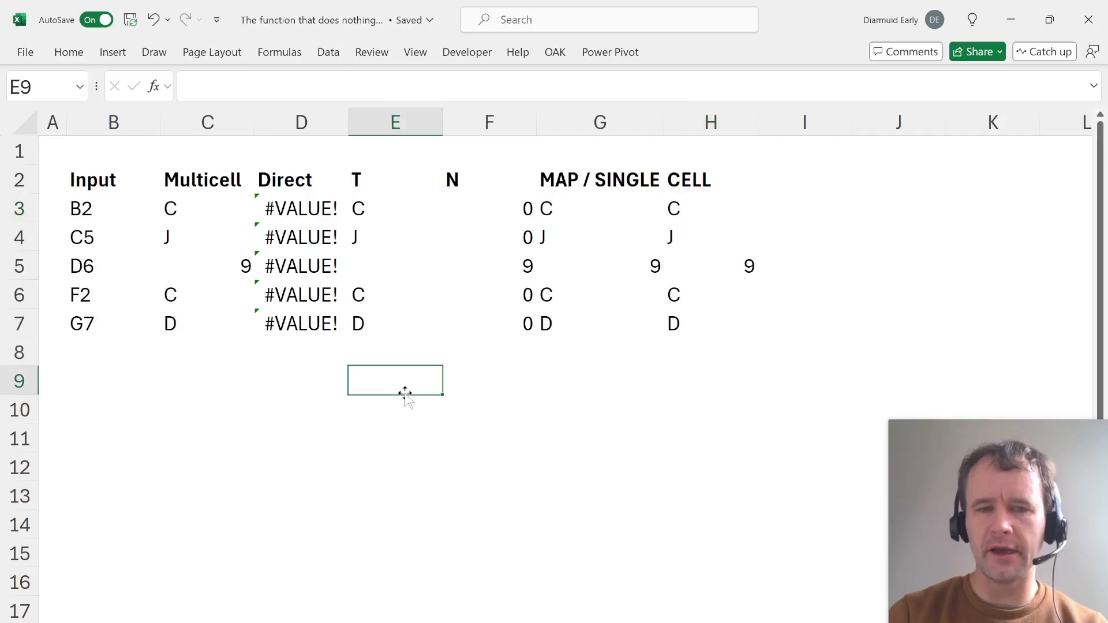
text(=cel)
key(Tab)
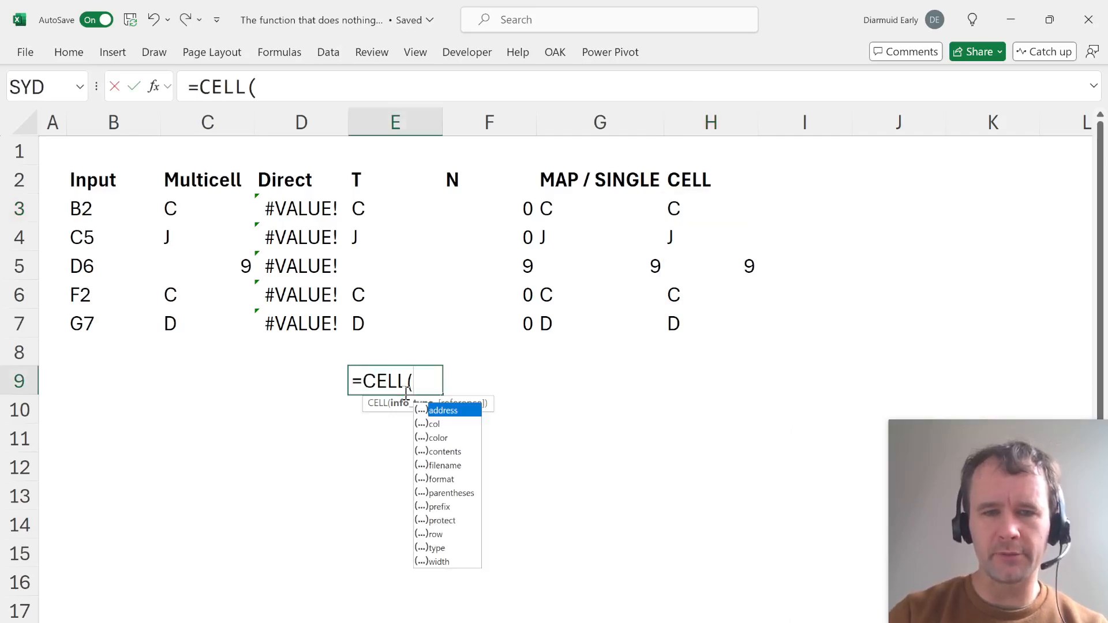
key(Down)
key(Down)
key(Down)
key(Tab)
text(,)
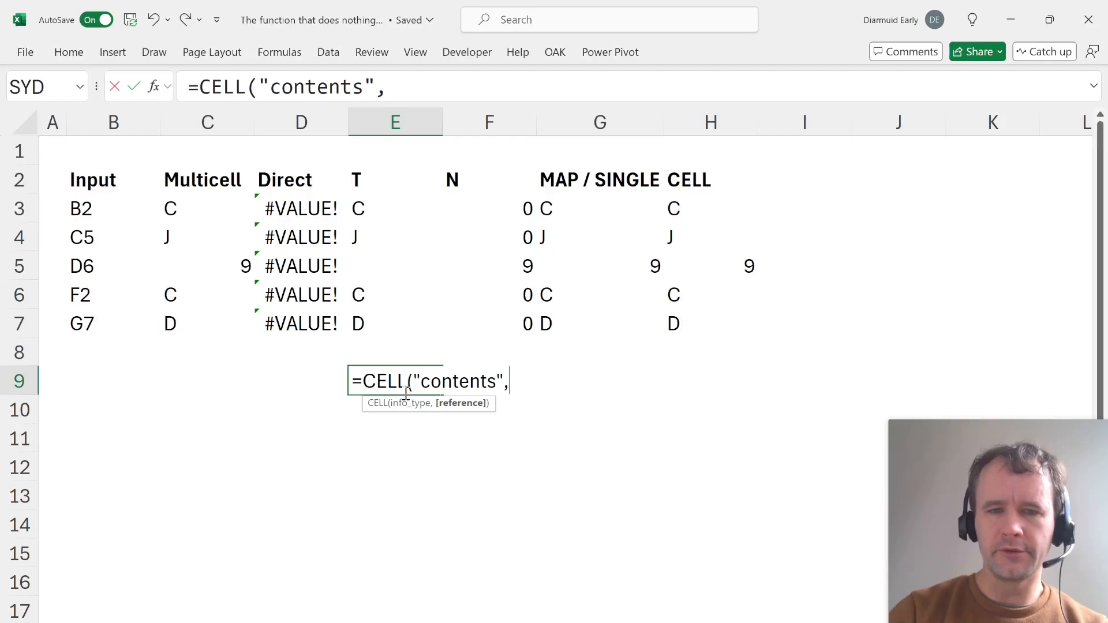
click(555, 323)
key(Return)
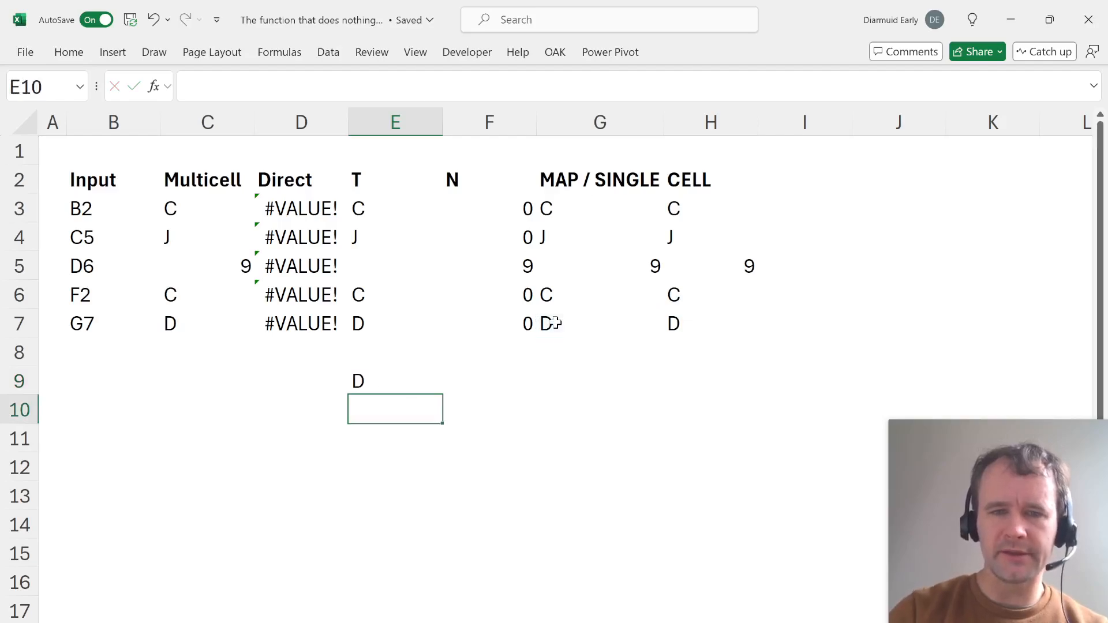
- Replace the E9 test with the plain reference =G7 for comparison, and clear the cell
key(Up)
text(=)
click(555, 323)
key(Return)
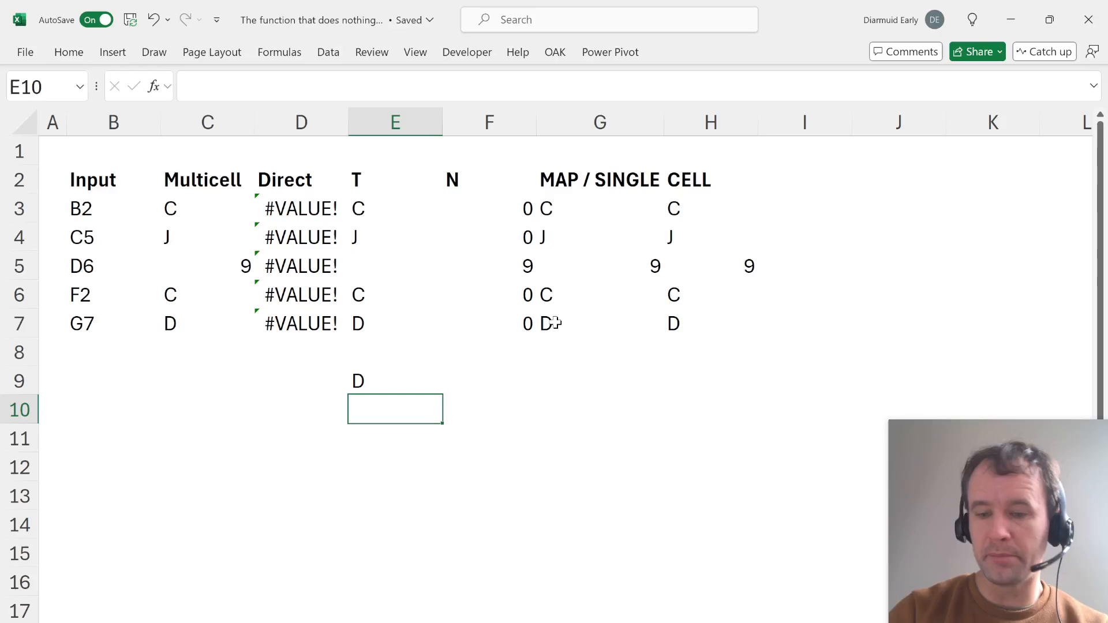
key(Up)
key(Delete)
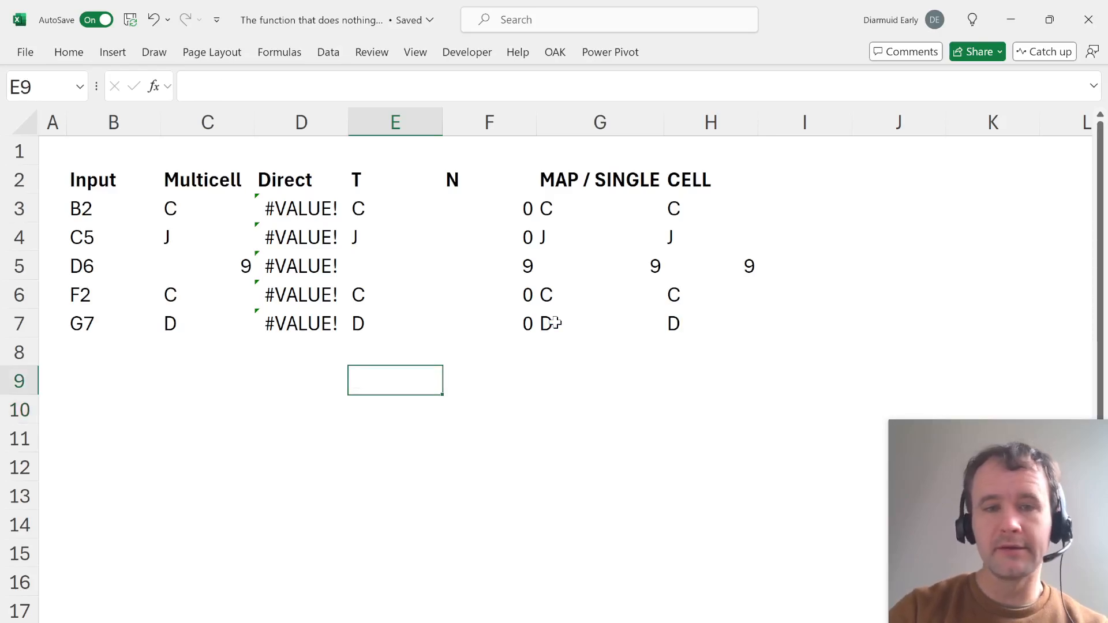
- Examine the INDIRECT("OFFSET!"&B3:B7) argument inside the CELL formula in H3
click(669, 208)
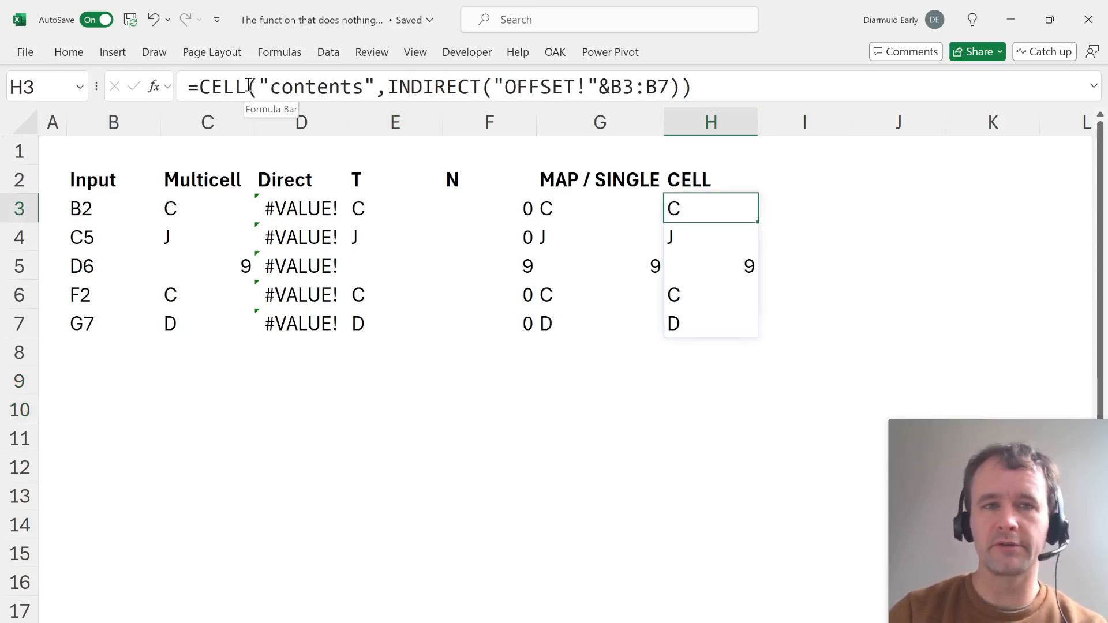
drag(387, 87, 705, 105)
key(Escape)
- Copy the OFFSET(B4,A10#,A10#) expression from the MAP formula in F10 on the OFFSET sheet
key(ctrl+Page_Up)
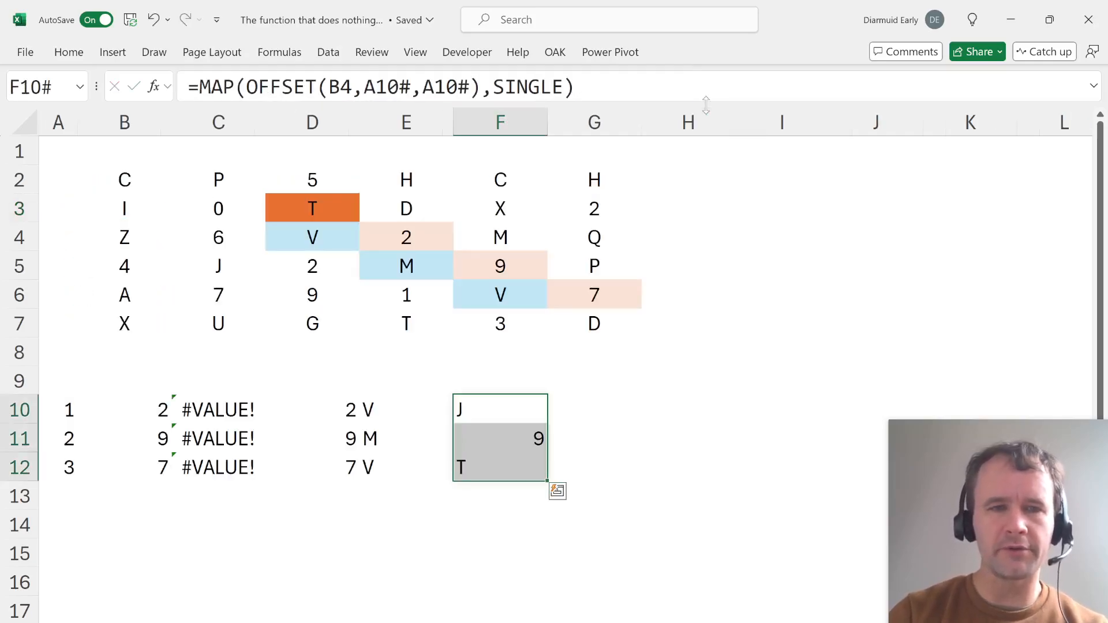
click(250, 86)
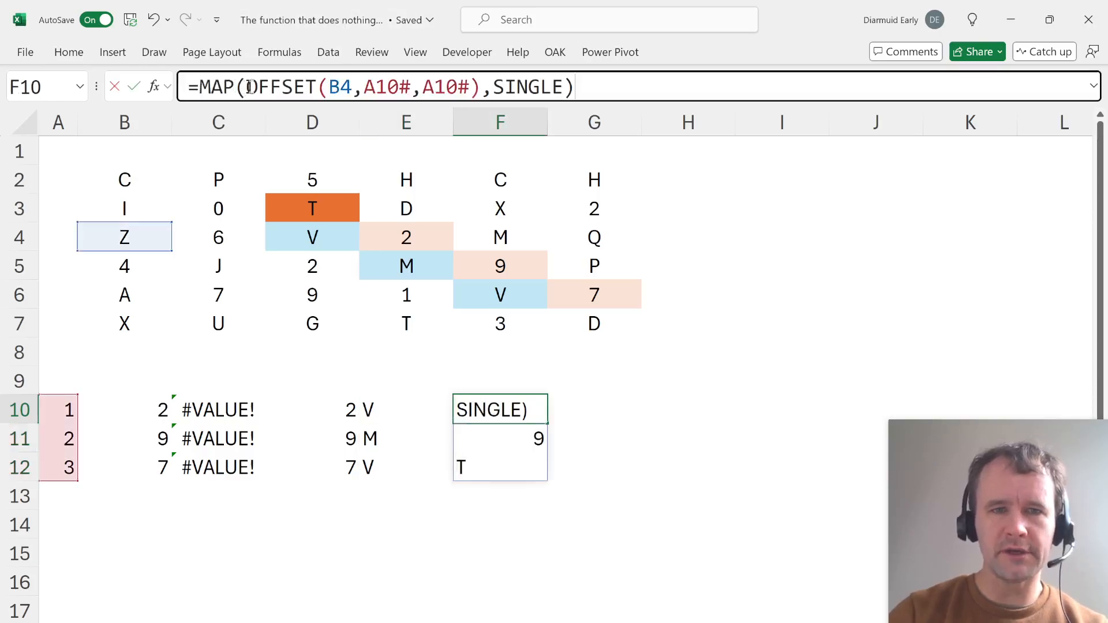
drag(250, 86, 470, 85)
key(ctrl+c)
key(Escape)
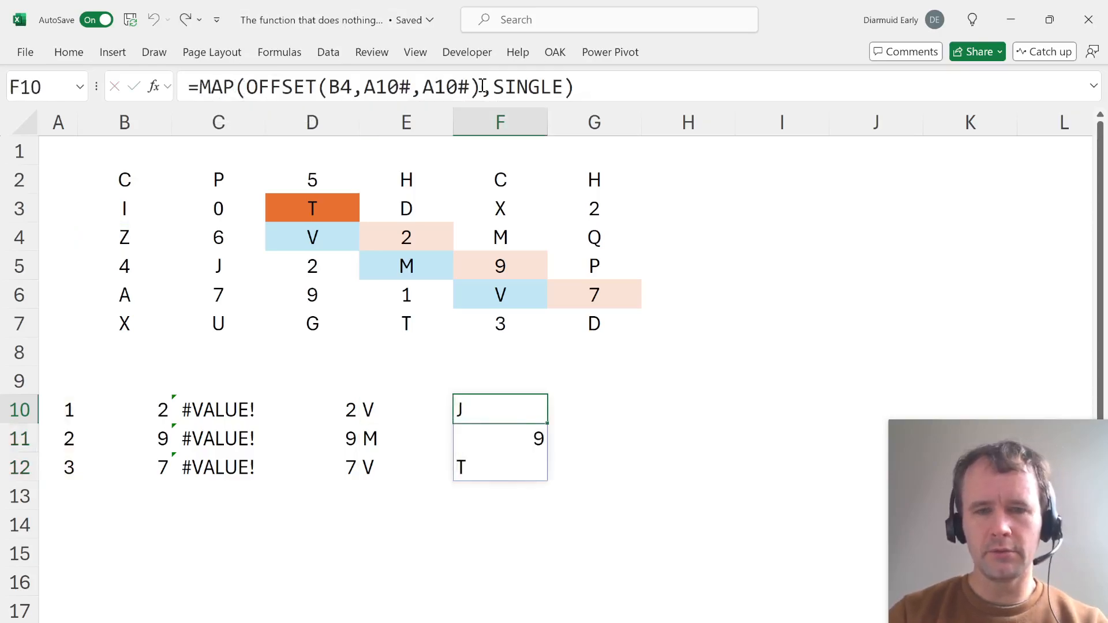
- Enter =CELL("contents",OFFSET(B4,A10#,A10#)) in G10 and select its spilled range G10:G12
key(Right)
text(=cel)
key(Tab)
key(Down)
key(Down)
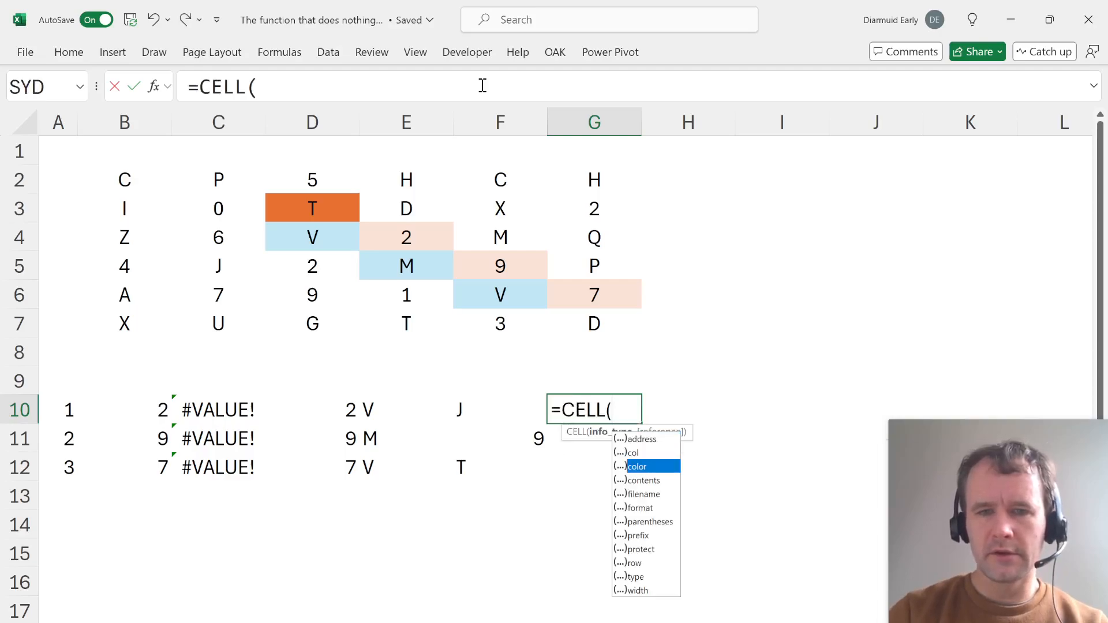
key(Down)
key(Tab)
text(,)
key(ctrl+v)
text()))
key(Return)
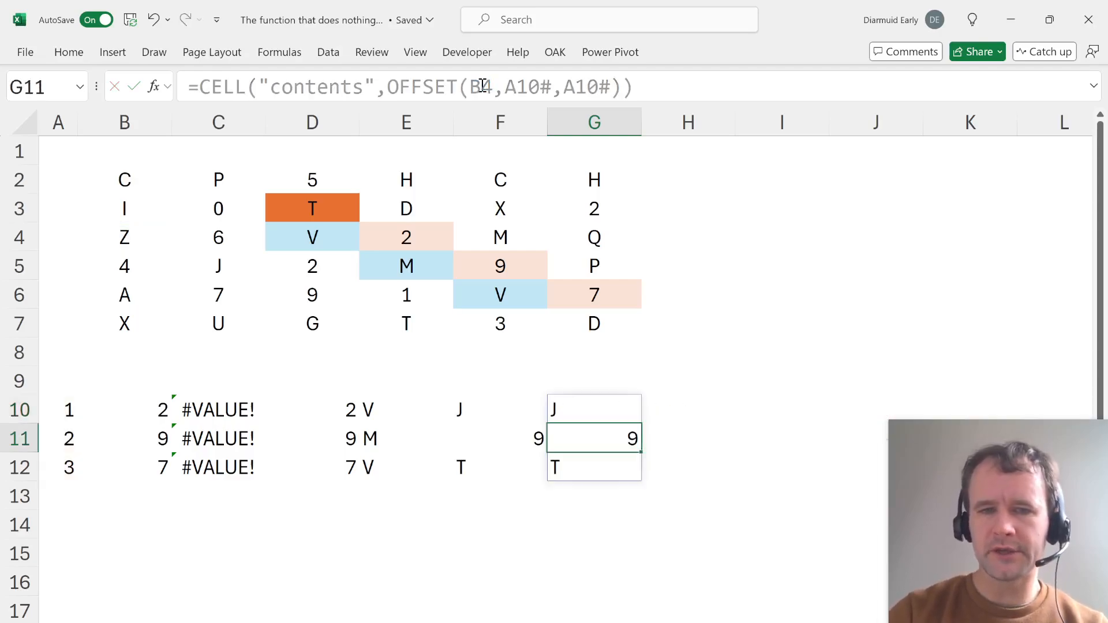
key(Up)
key(shift+Down)
key(shift+Down)
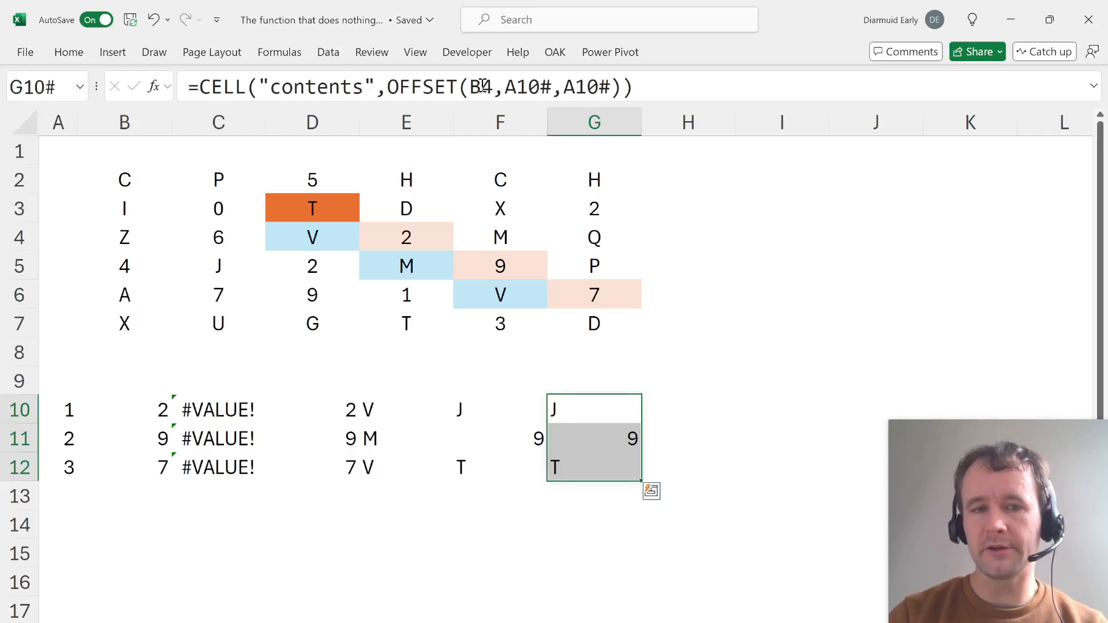
- Review the EOMONTH label and the list from EDATE to YEARFRAC on the sheet with the month starts and ends
key(ctrl+Page_Down)
key(ctrl+Page_Up)
key(ctrl+Page_Up)
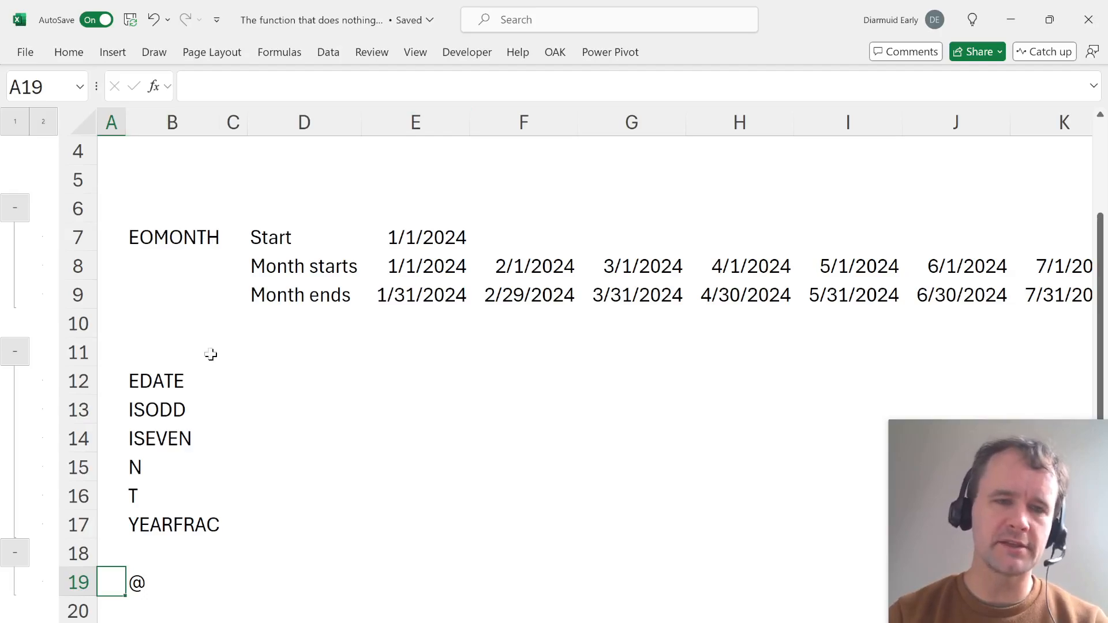
click(172, 238)
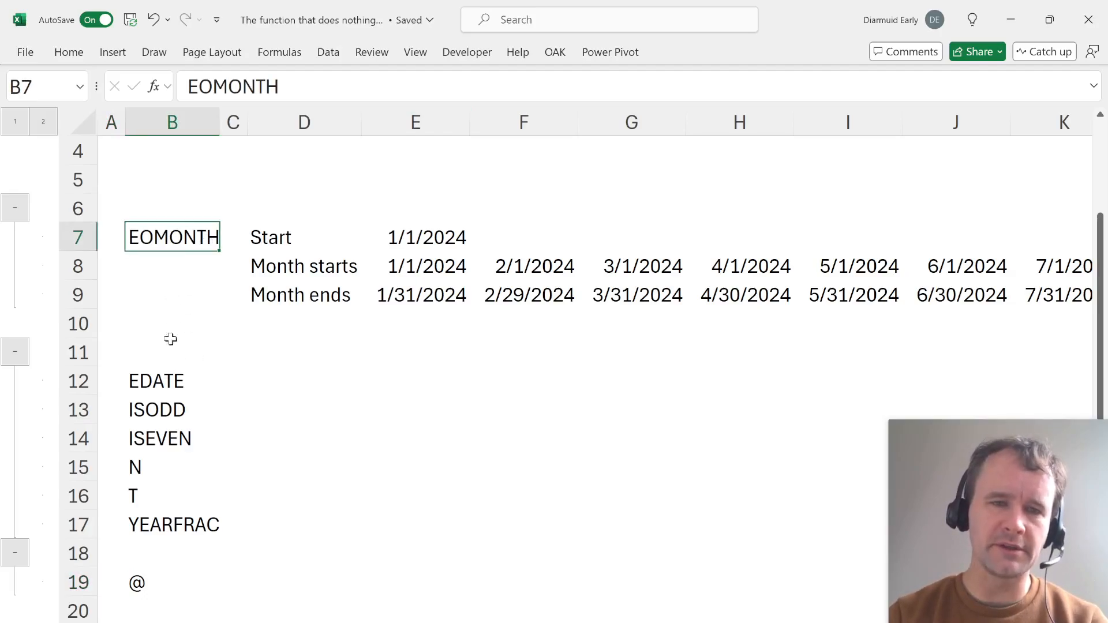
drag(168, 382, 152, 525)
- Return the selection to A1 on the EOMONTH, INDIRECT and OFFSET example sheets
key(ctrl+Home)
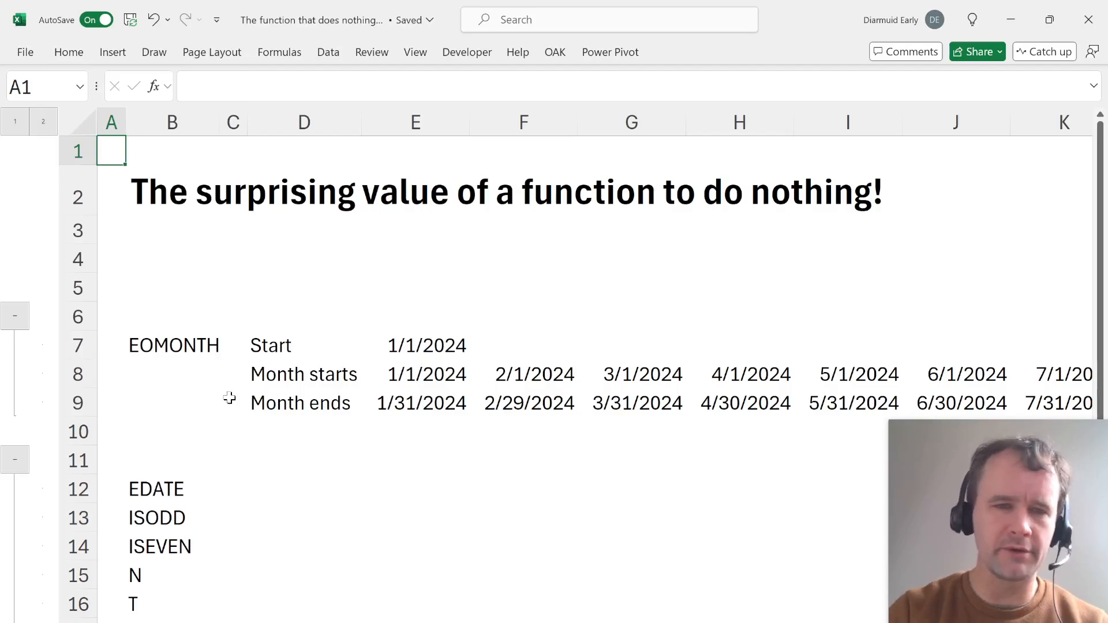
key(ctrl+Page_Down)
key(ctrl+Page_Down)
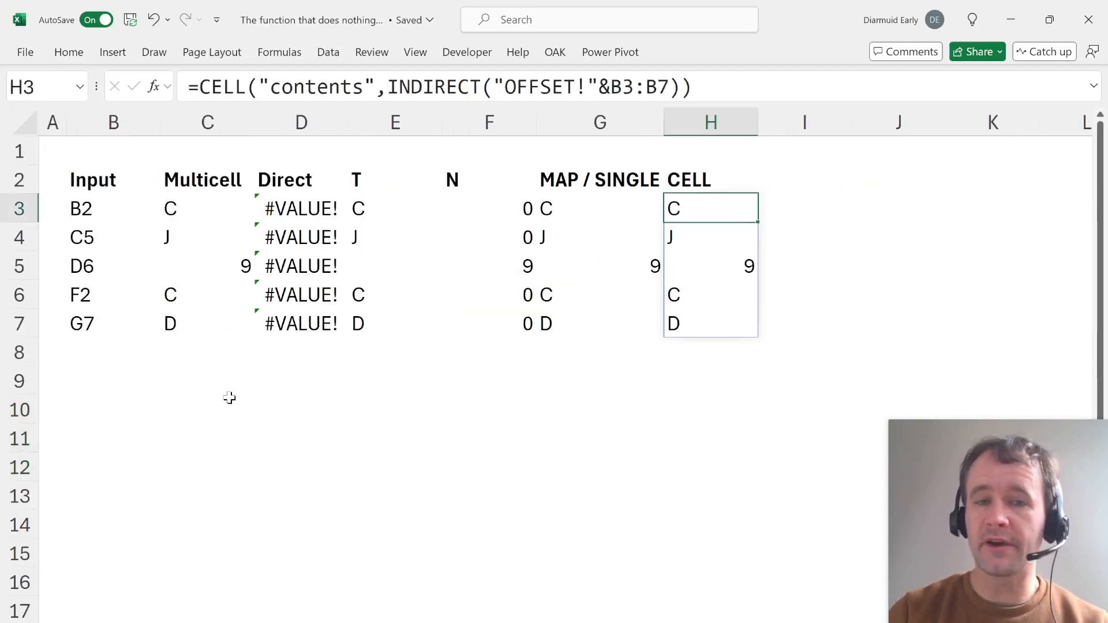
key(ctrl+Home)
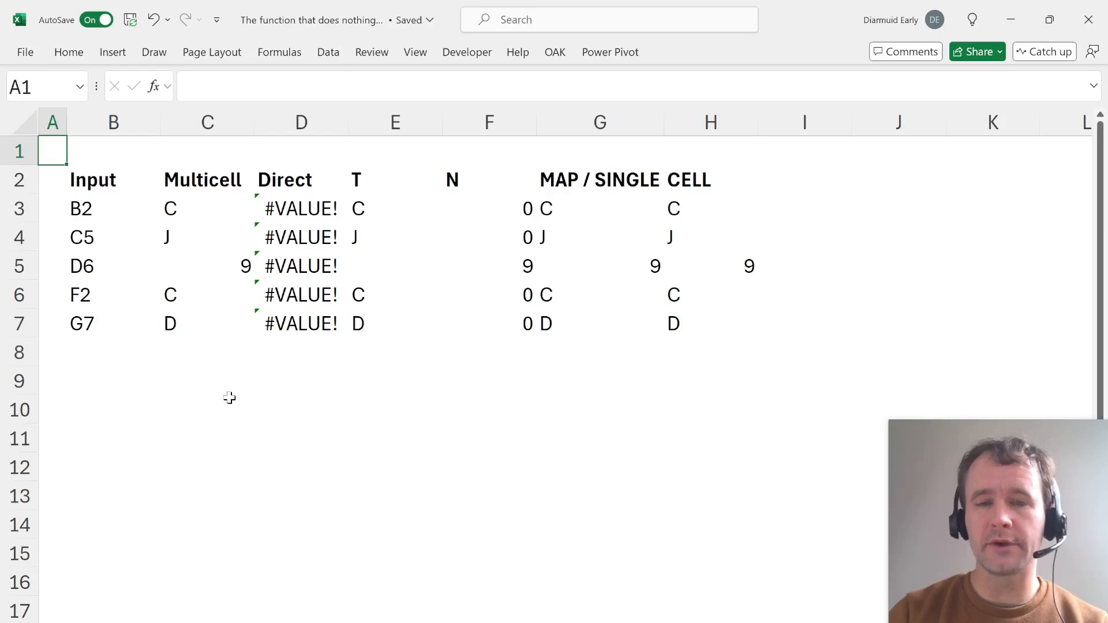
key(ctrl+Page_Down)
key(ctrl+Home)
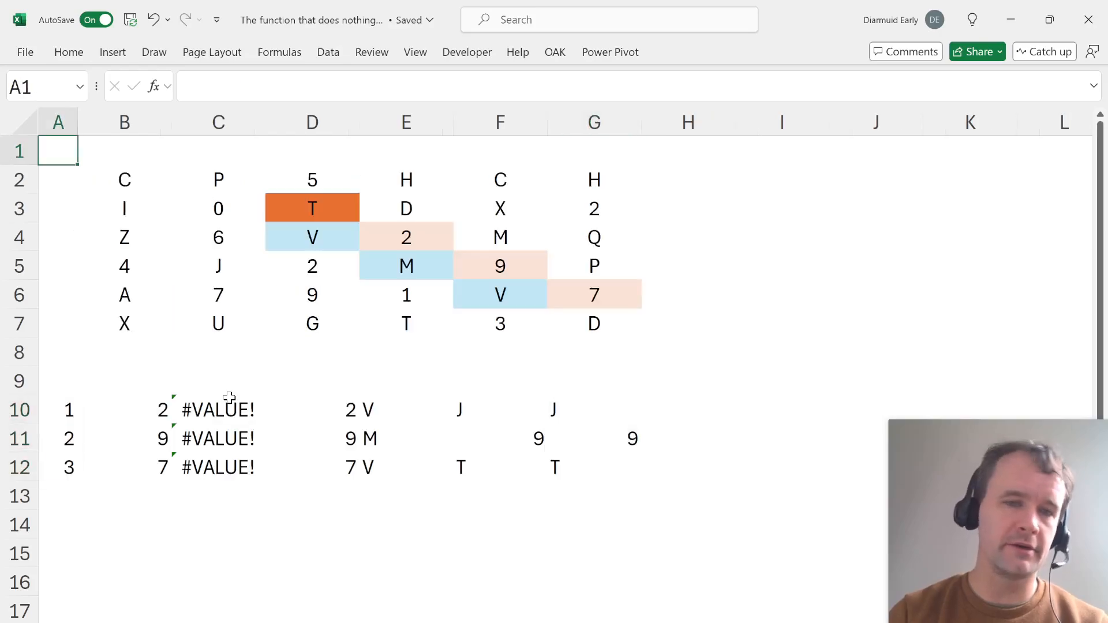
- Compare the MAP / SINGLE formula in G3 with the CELL formula in H3, and return to the OFFSET sheet
key(ctrl+Page_Up)
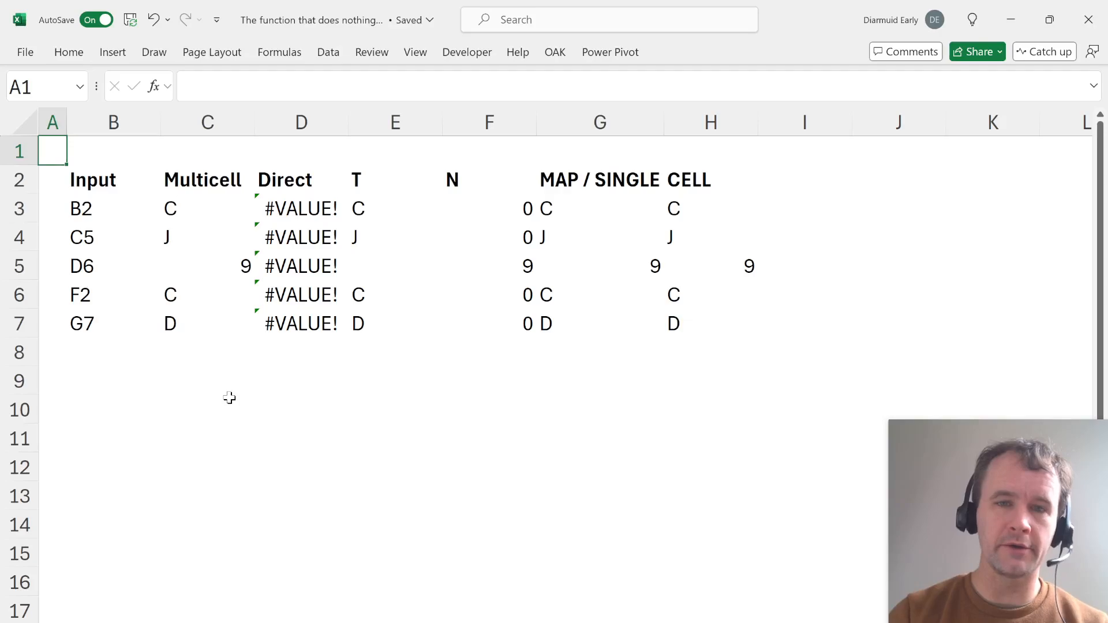
click(595, 207)
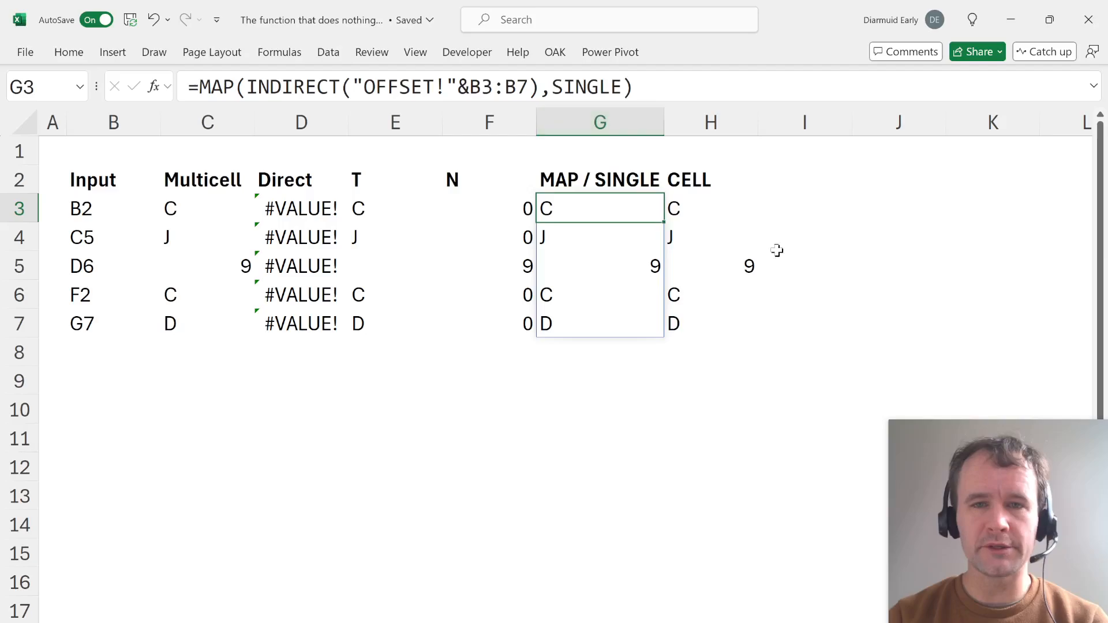
click(686, 212)
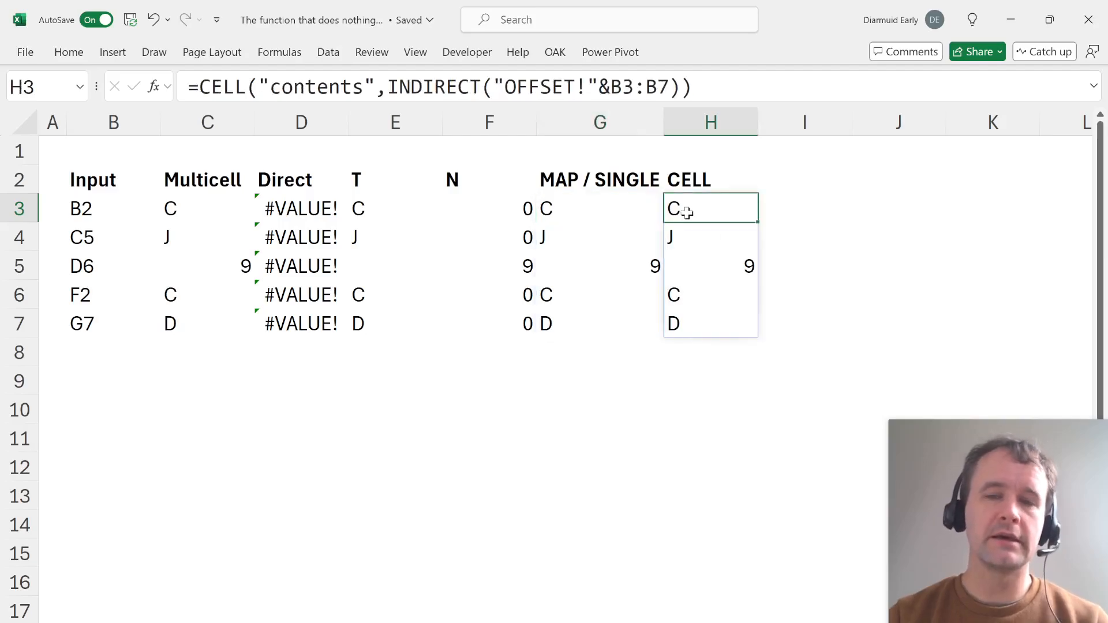
key(ctrl+Page_Down)
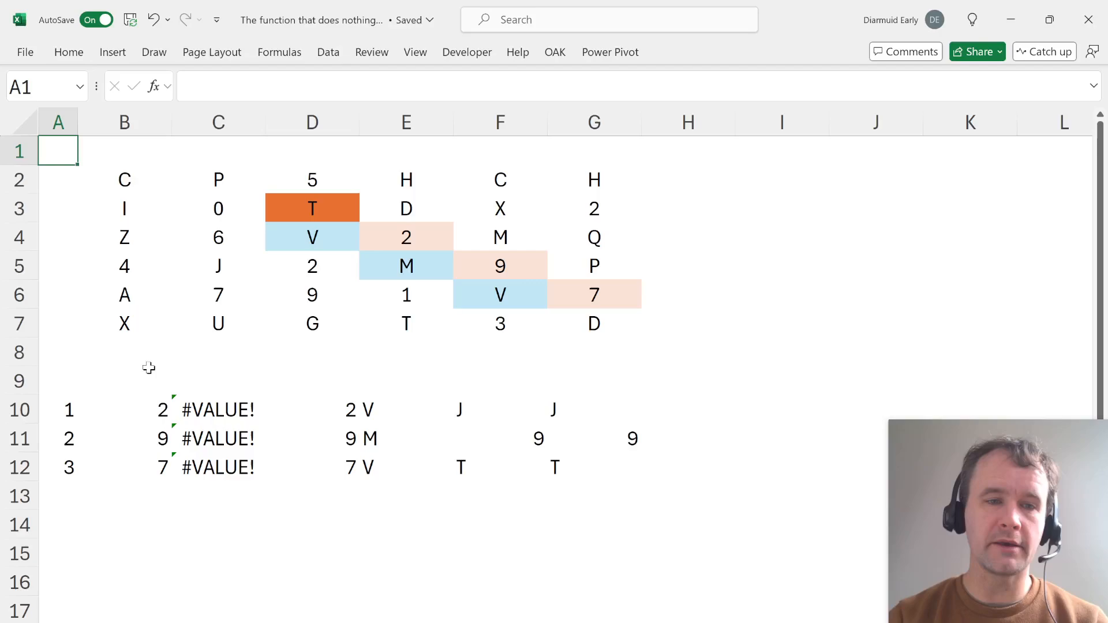